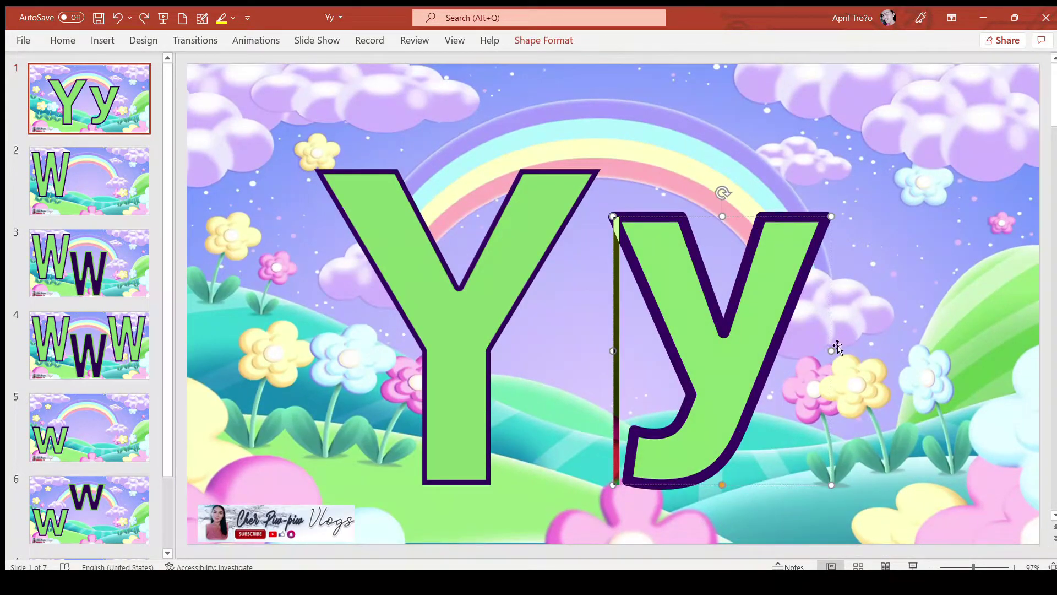
Step: Narrow the lowercase y, shift it down and left, then widen it slightly beside the Y
left_click_drag(831, 351, 789, 351)
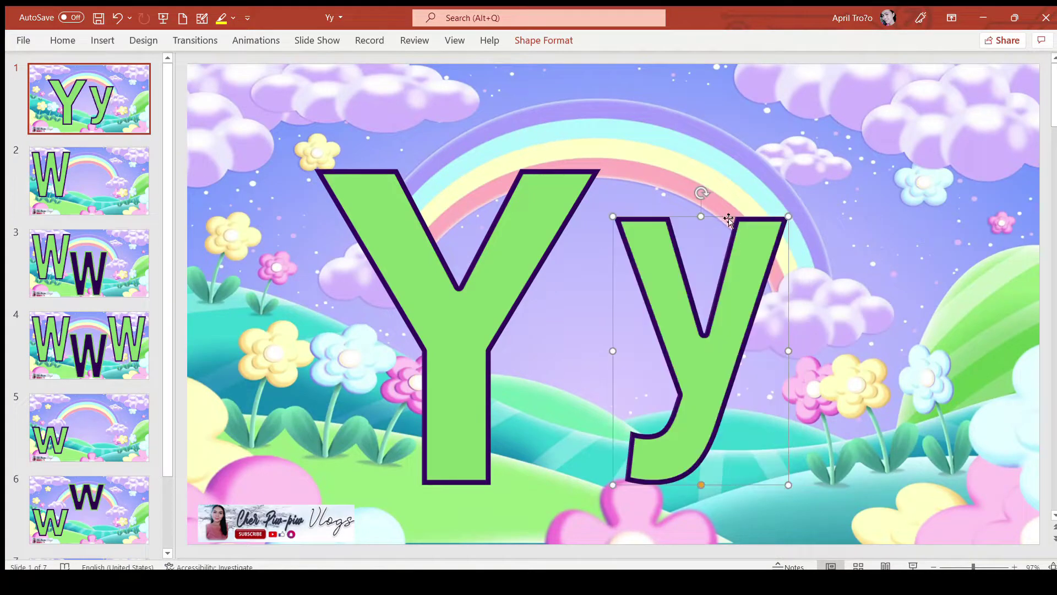
left_click_drag(729, 215, 701, 272)
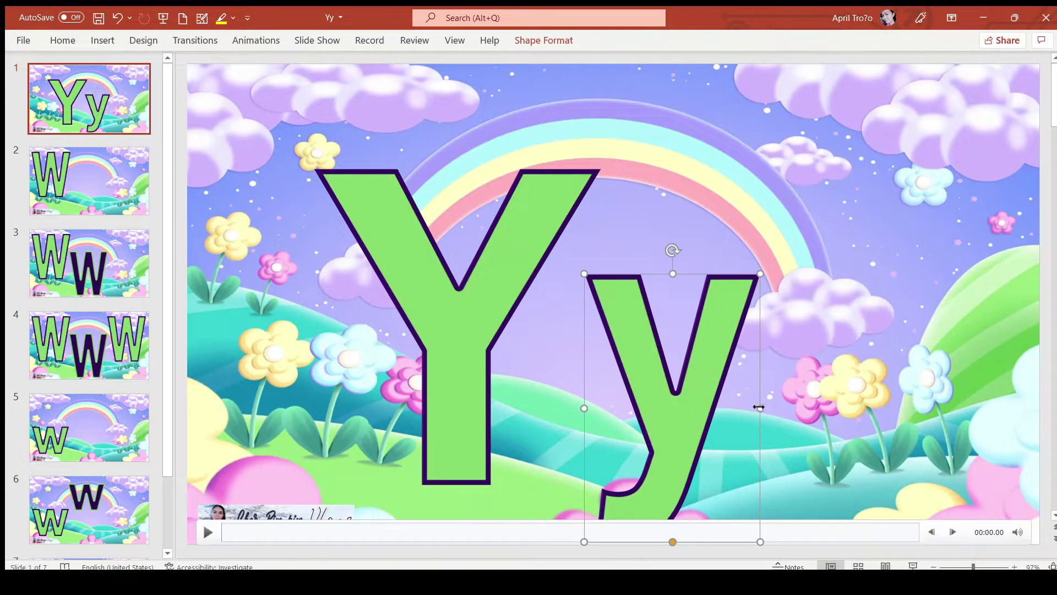
left_click_drag(760, 408, 774, 408)
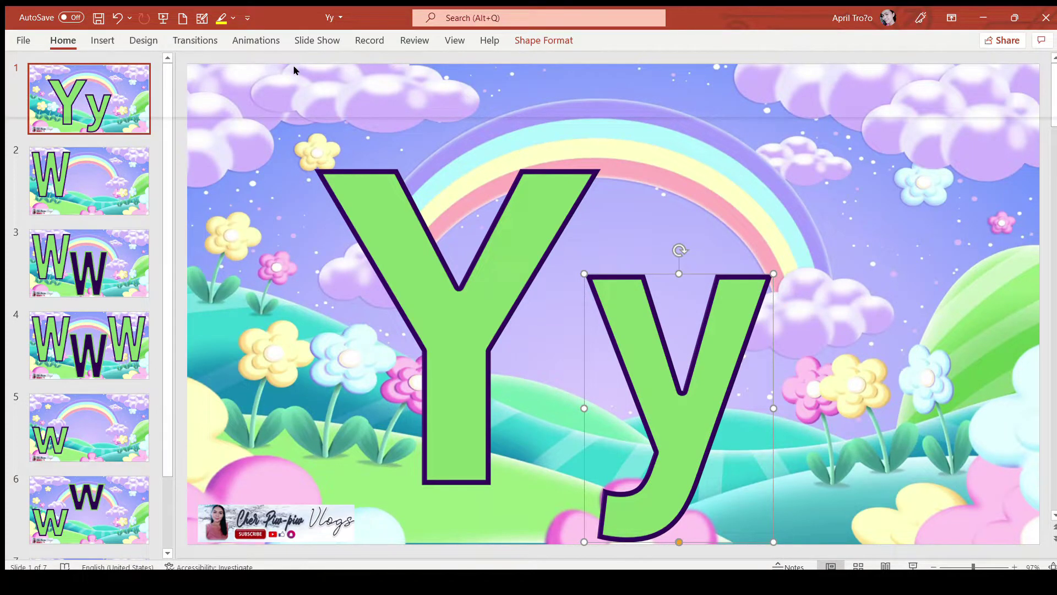
left_click(250, 199)
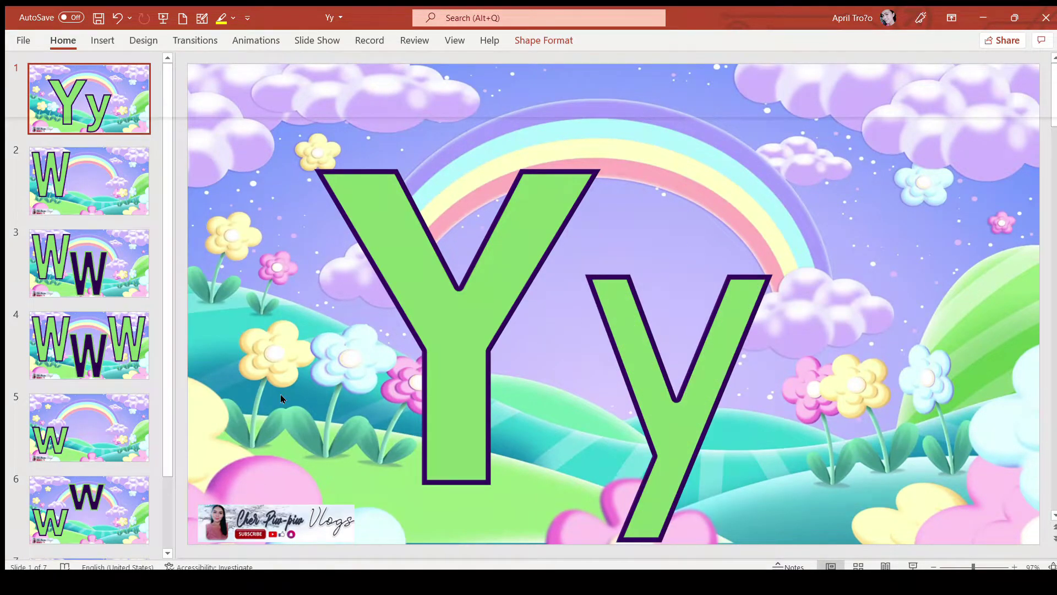
Step: Undo the recent size and position changes to the lowercase y and uppercase Y
key("ctrl+z")
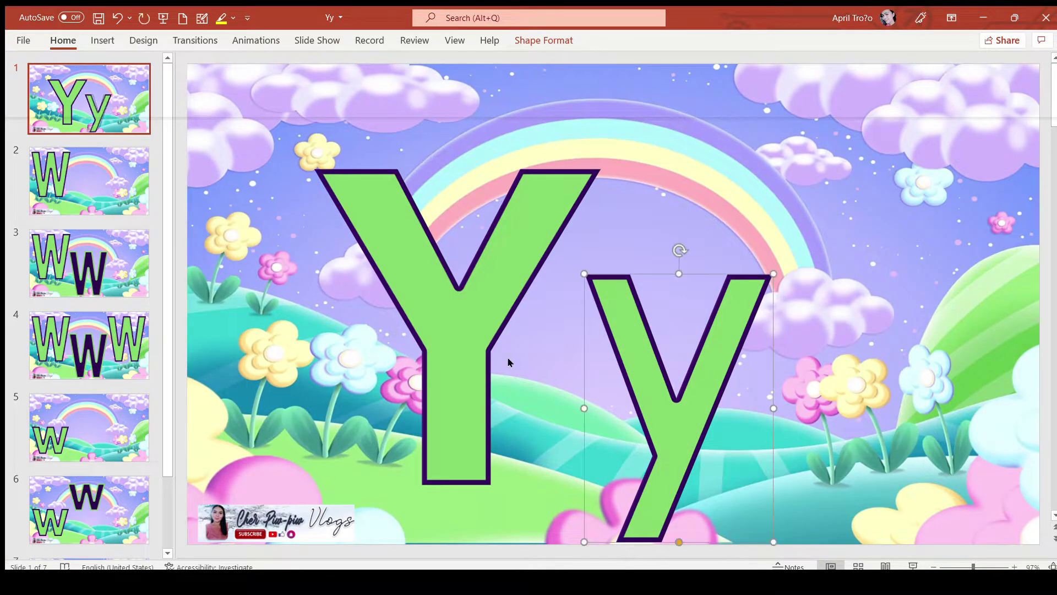
left_click(482, 227)
key("ctrl+y")
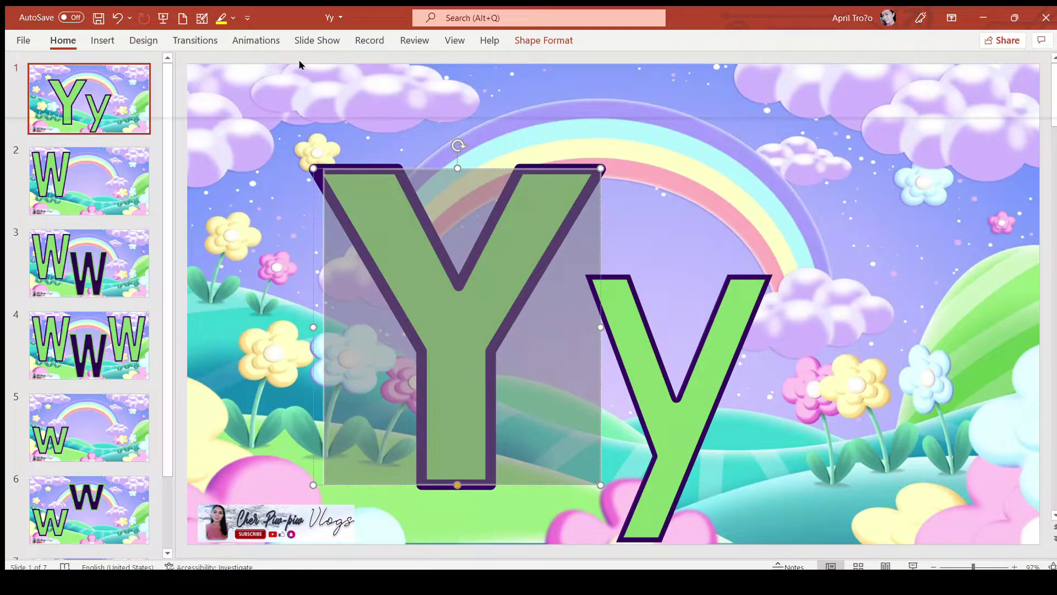
key("ctrl+z")
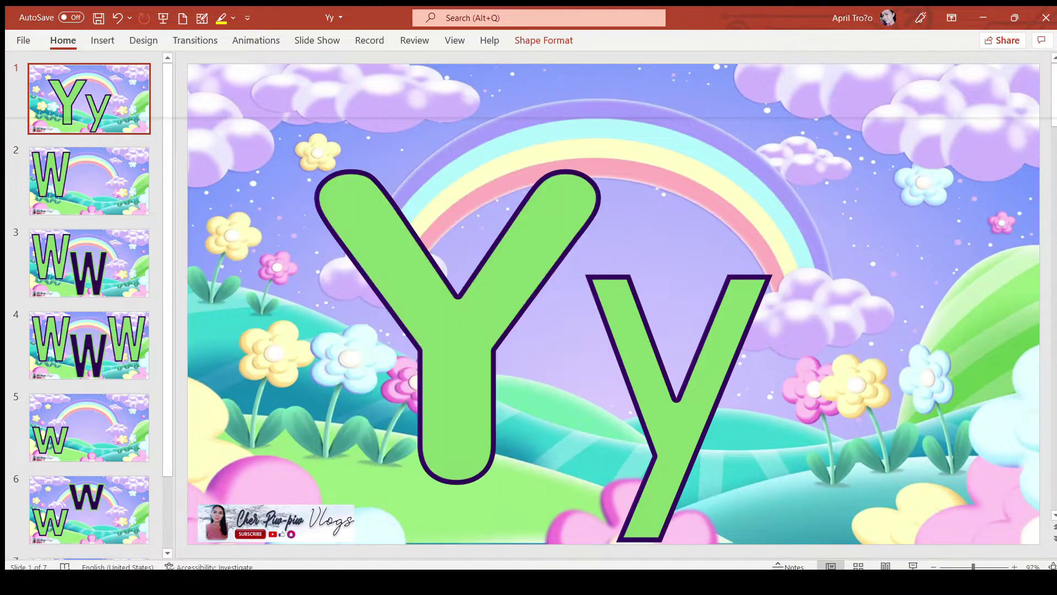
key("ctrl+z")
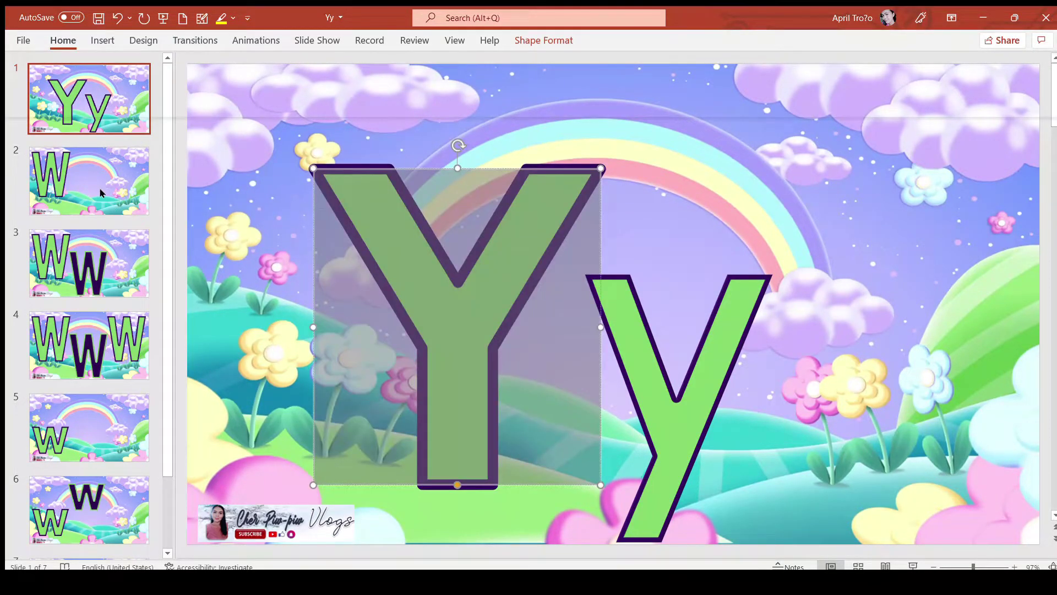
Step: Select W slides 2 through 6 and delete them, then delete the last W slide
left_click(112, 264)
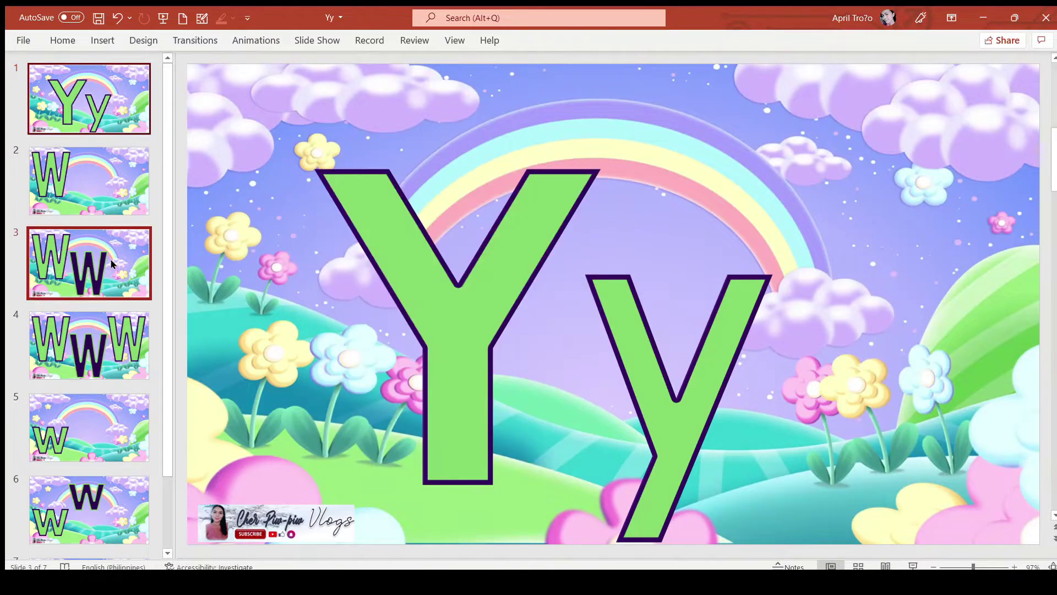
left_click(107, 203)
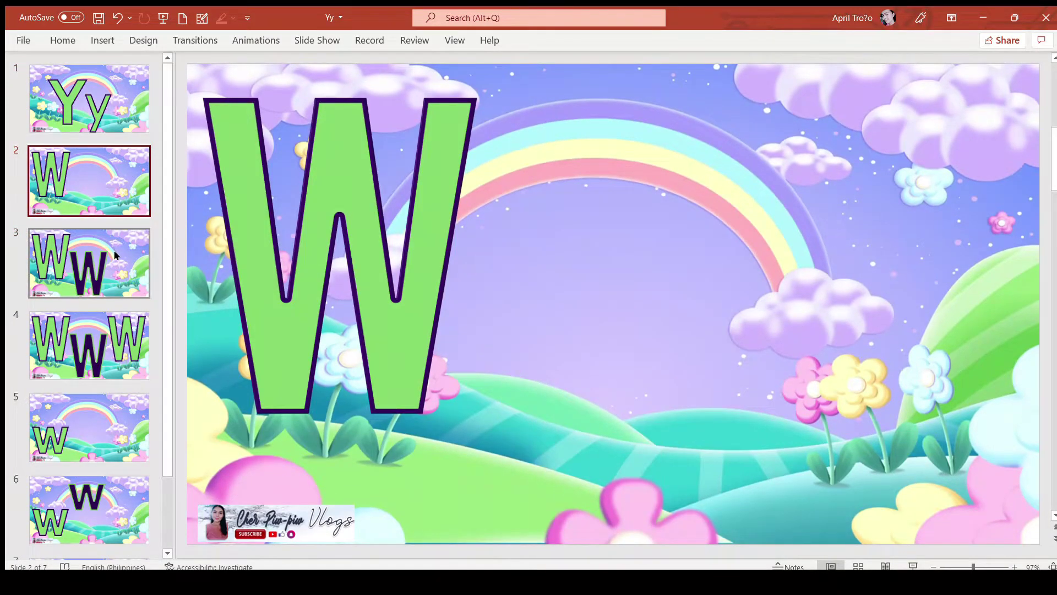
left_click(115, 255, "ctrl")
left_click(107, 336, "ctrl")
left_click(103, 415, "ctrl")
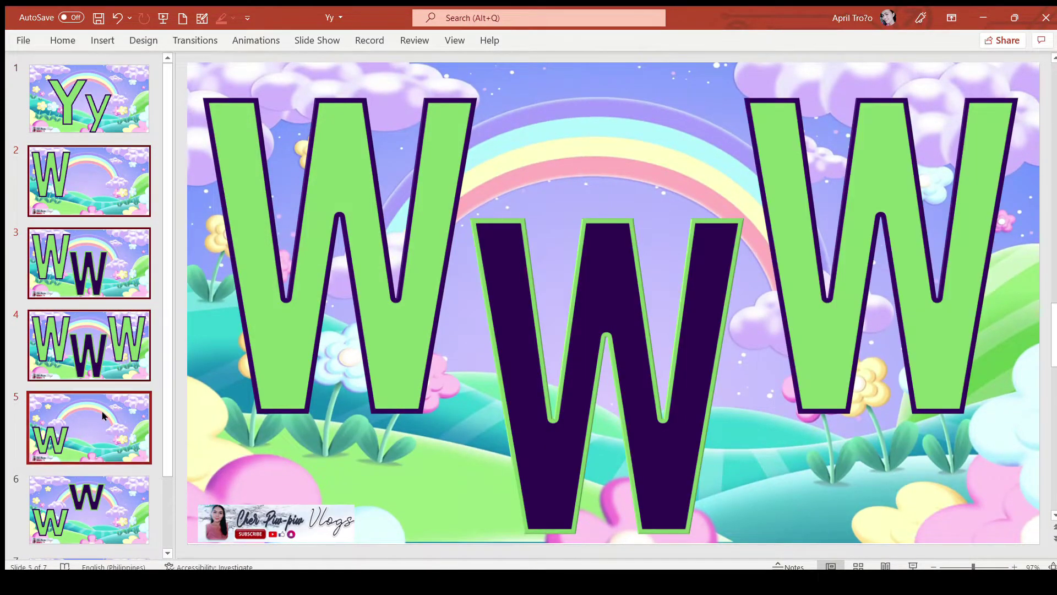
left_click(105, 500, "ctrl")
key("Delete")
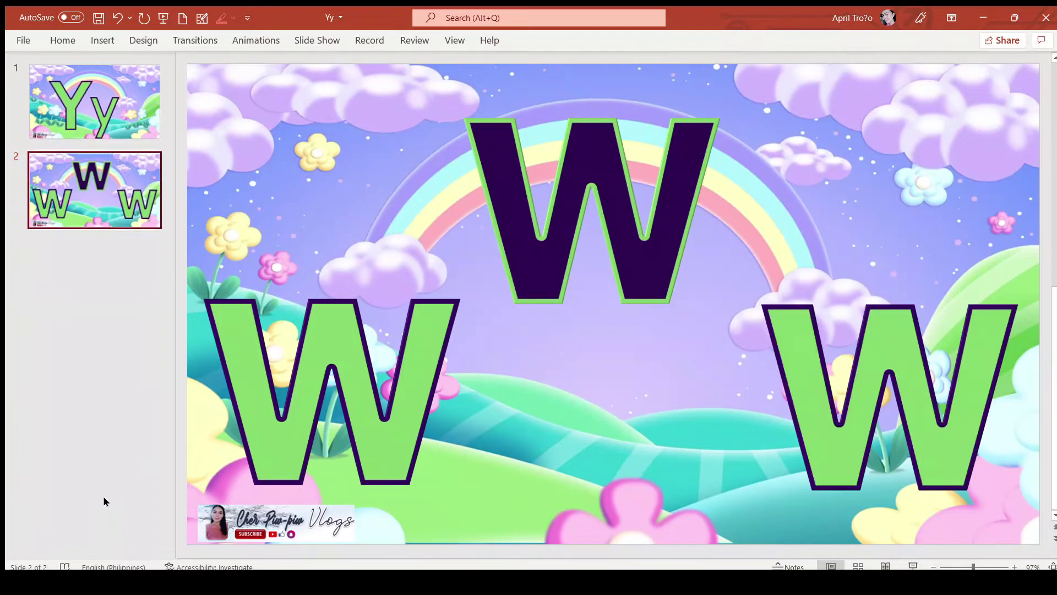
key("Delete")
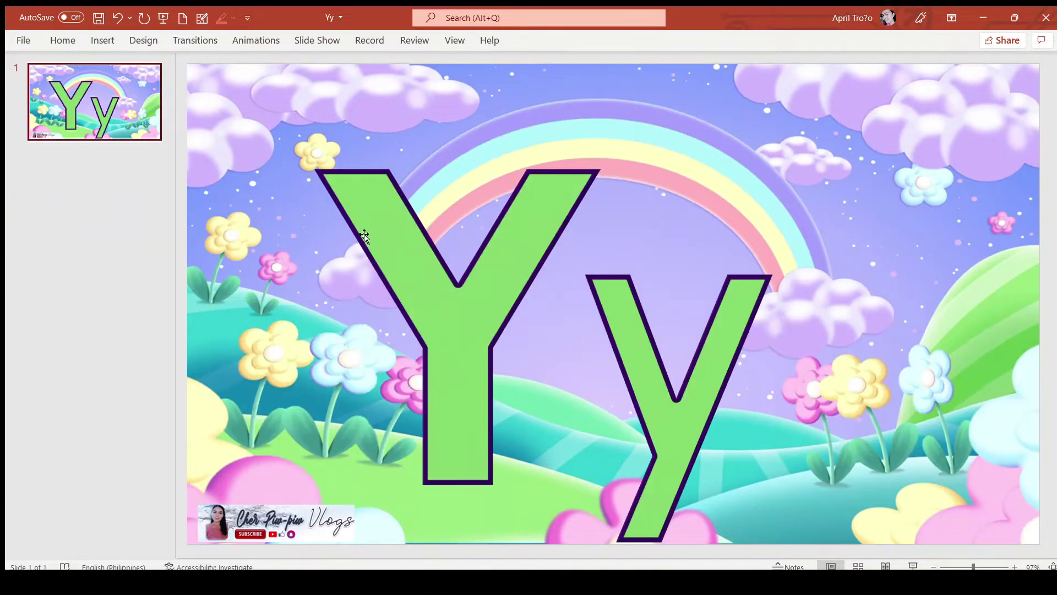
Step: Bold the lowercase y with Ctrl+B and shrink it by its right handle to fit beside the Y
left_click(711, 357)
double_click(712, 356)
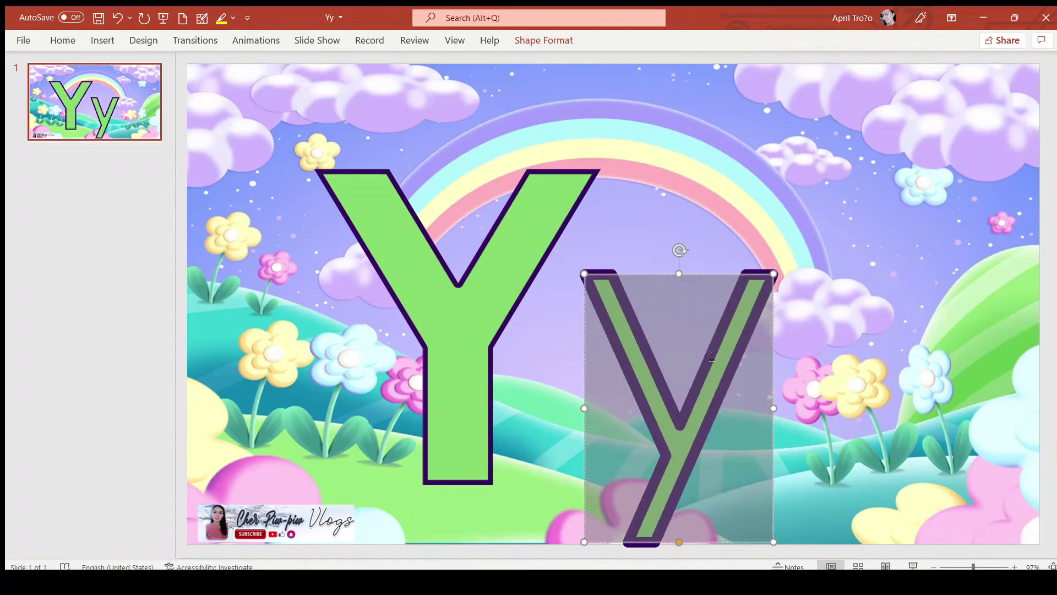
key("ctrl+b")
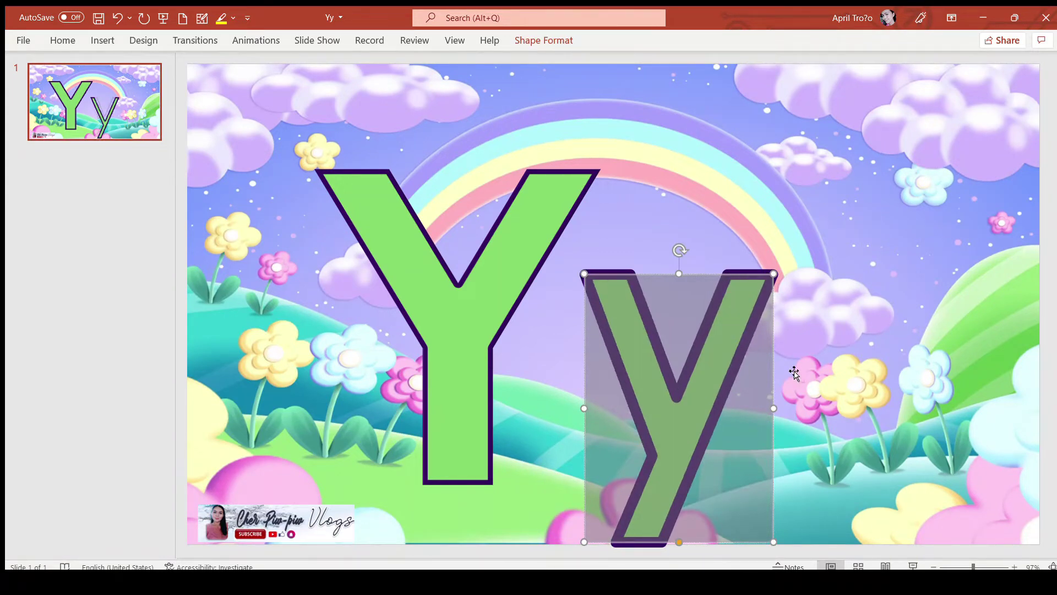
left_click_drag(777, 408, 843, 408)
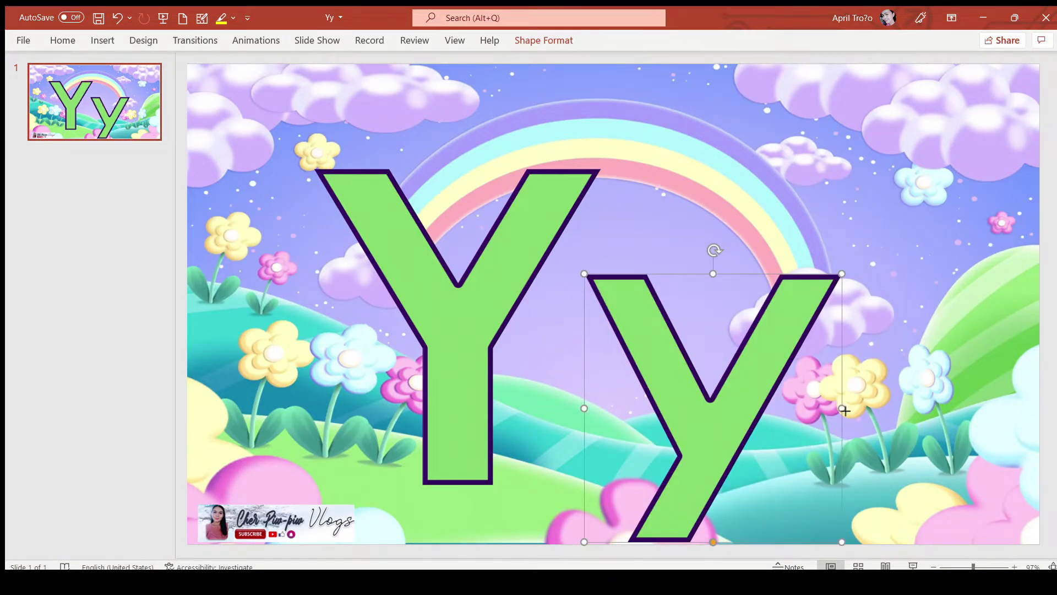
mouse_move(842, 408)
left_mouse_down()
mouse_move(788, 408)
mouse_move(784, 391)
left_mouse_up()
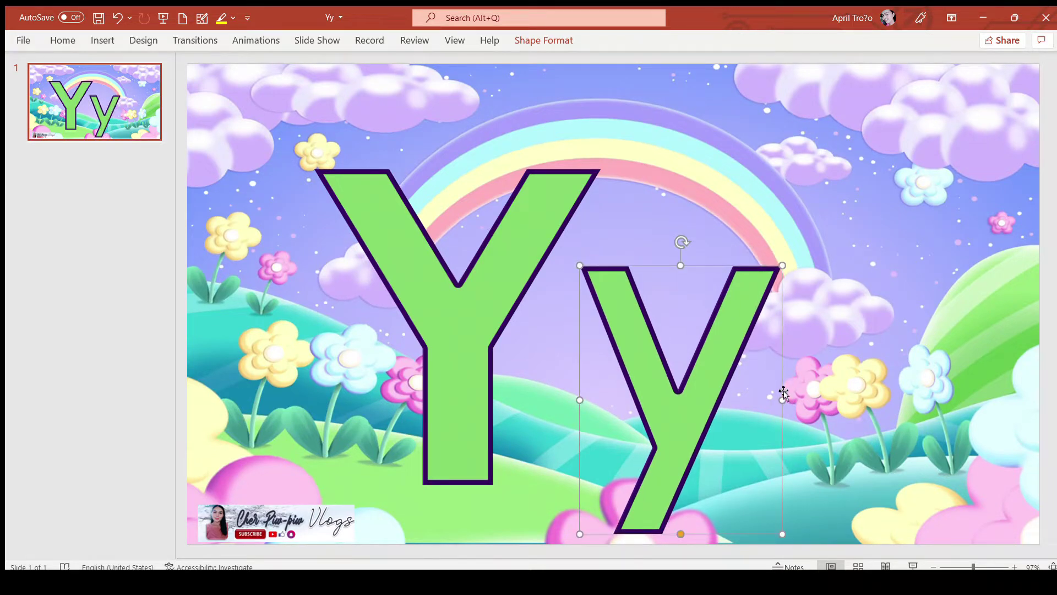
left_click(137, 232)
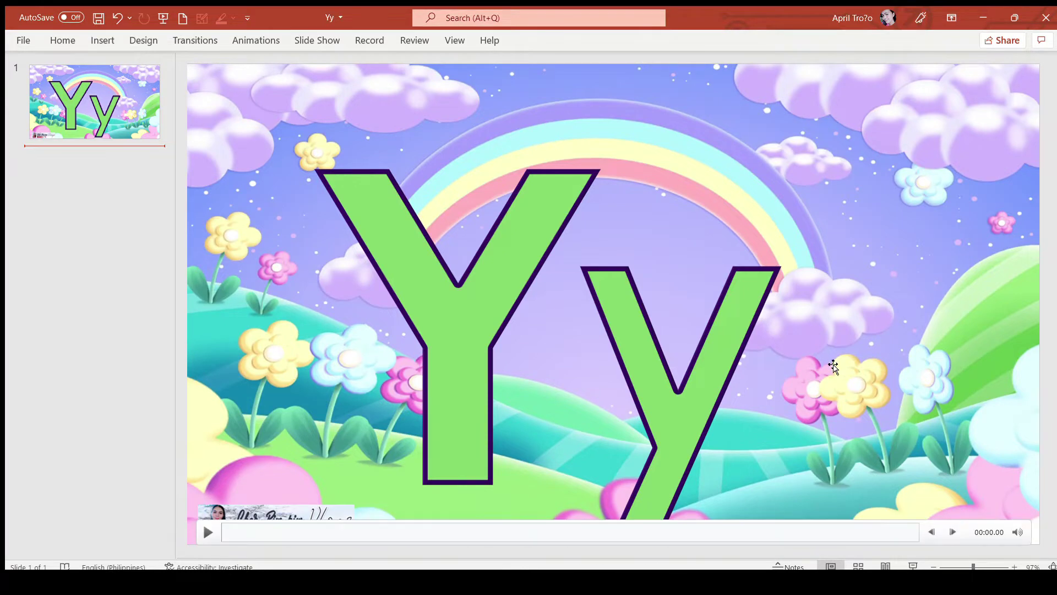
Step: Paste a small cyan picture and move it up onto the rainbow
key("ctrl+v")
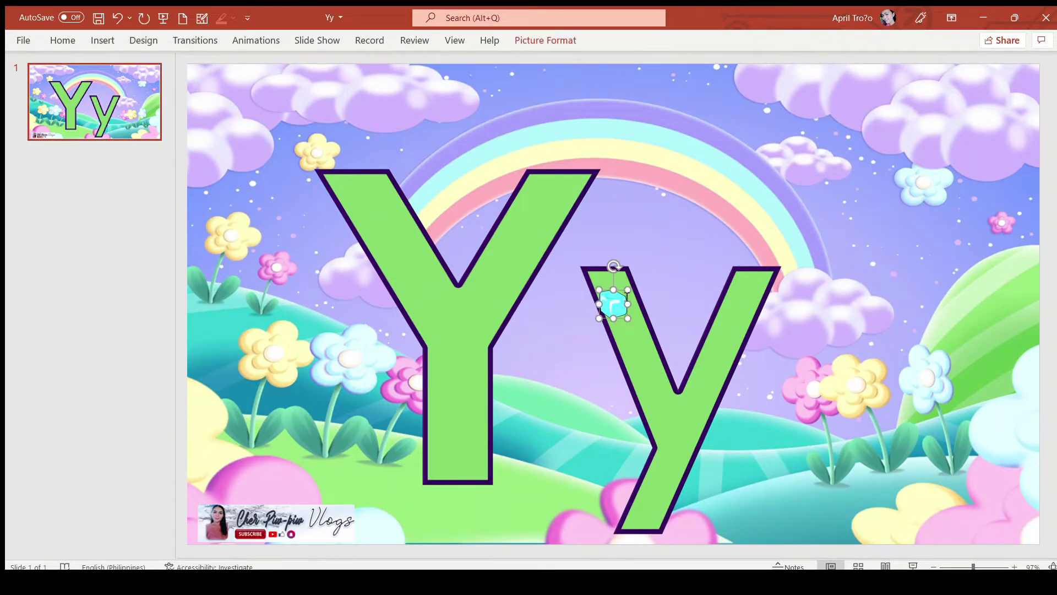
left_click_drag(620, 301, 738, 171)
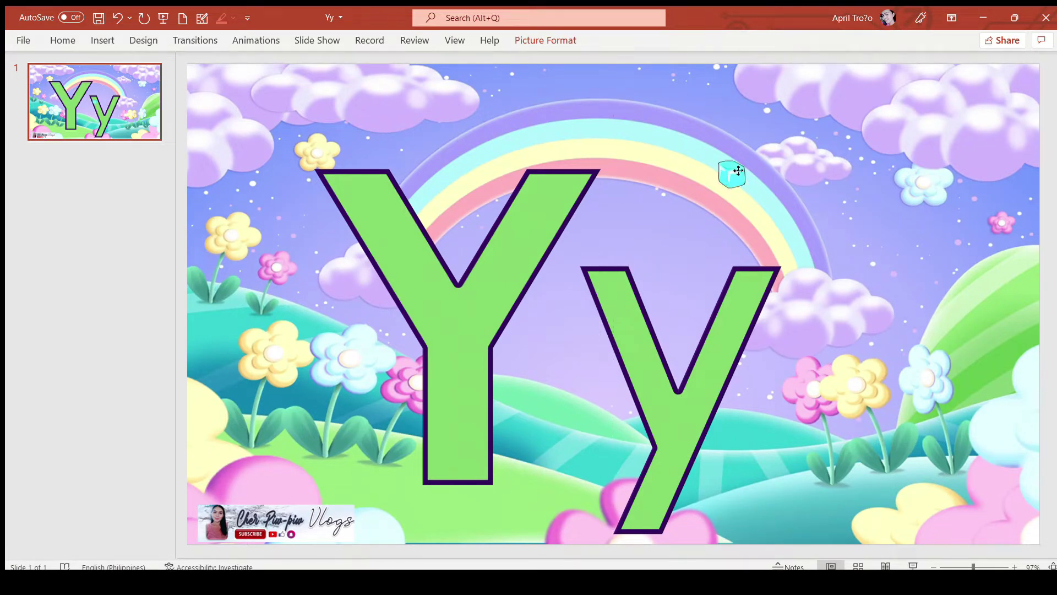
left_click(538, 39)
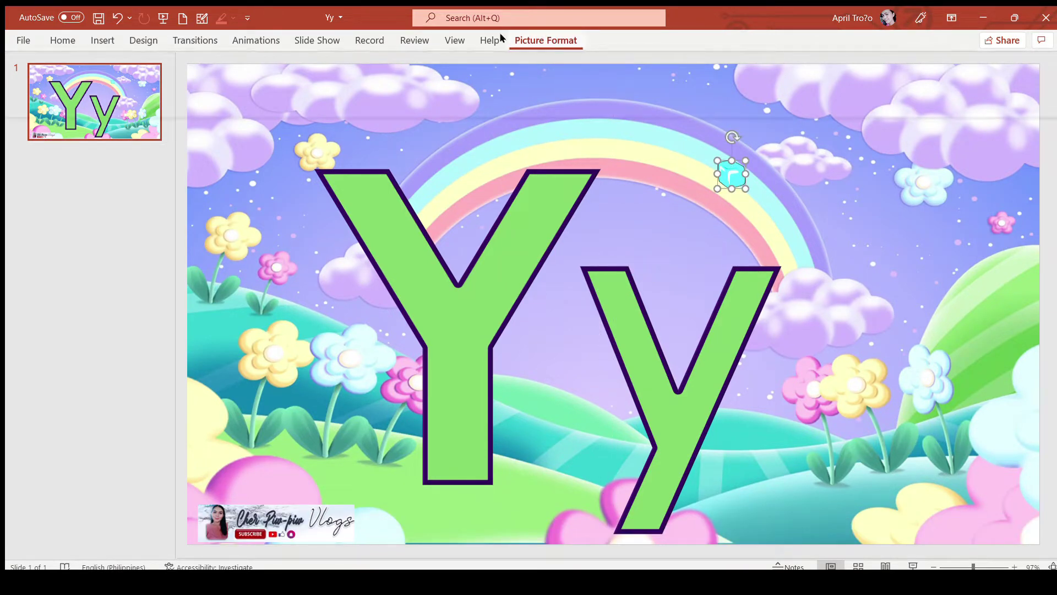
Step: Fill the uppercase Y with the picture's cyan using the eyedropper, outlined in black
left_click(495, 282)
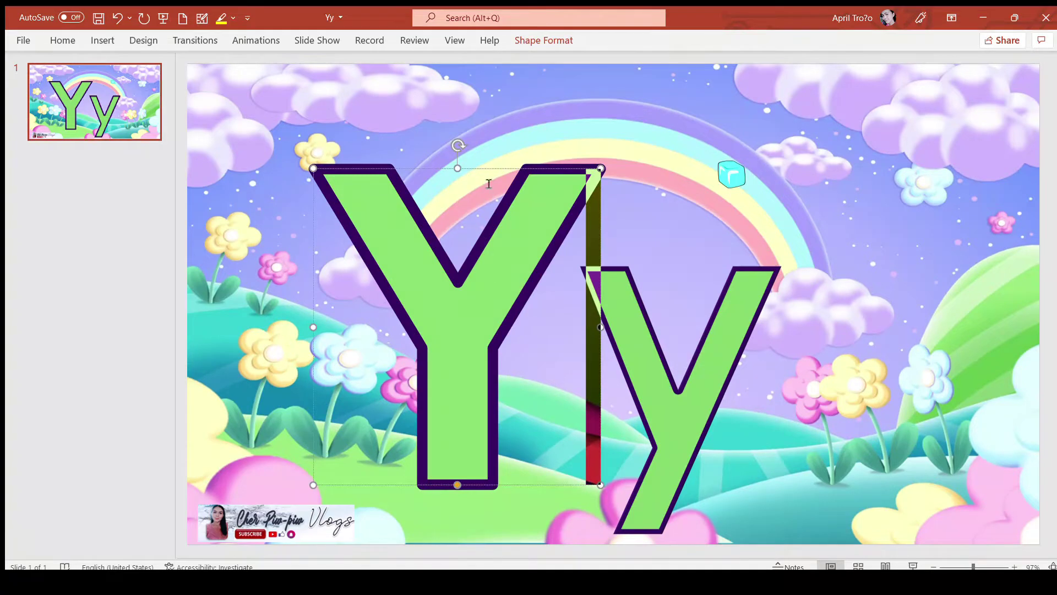
left_click(526, 39)
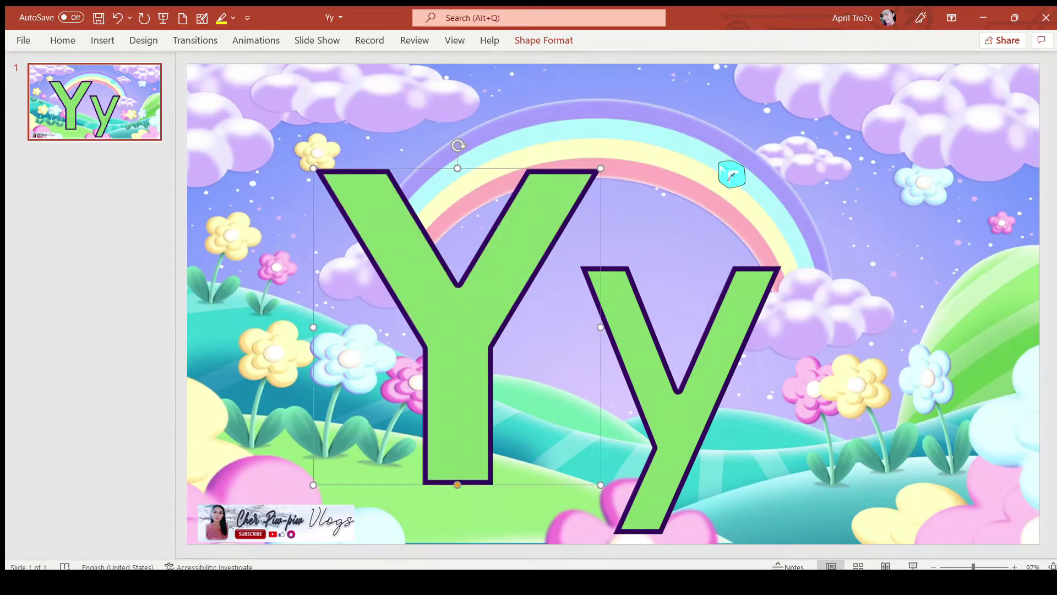
left_click(733, 180)
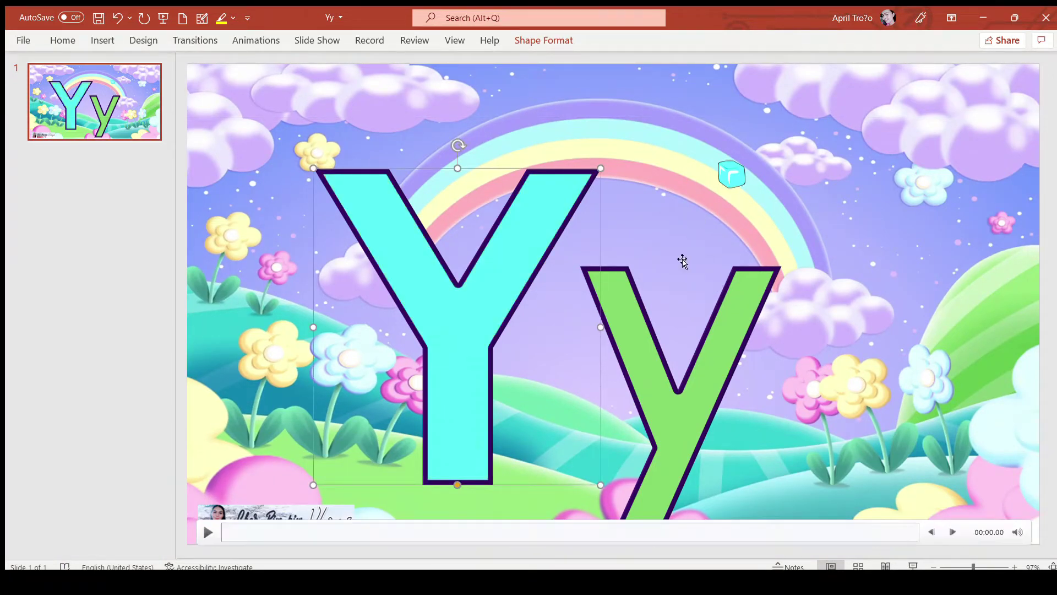
left_click(547, 42)
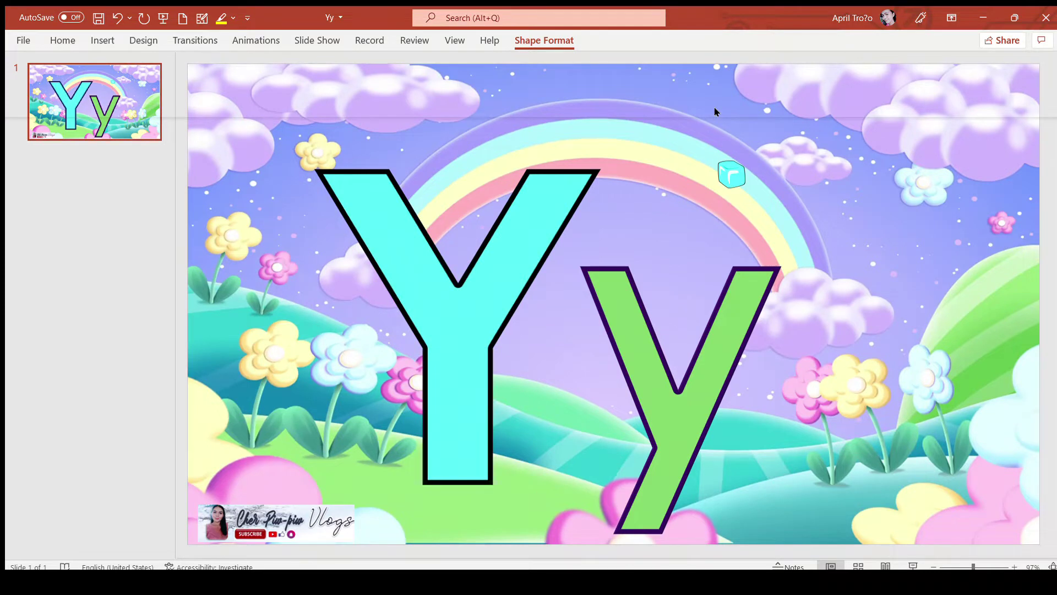
Step: Give the lowercase y the same cyan fill and black outline, and add a blank slide
left_click(715, 375)
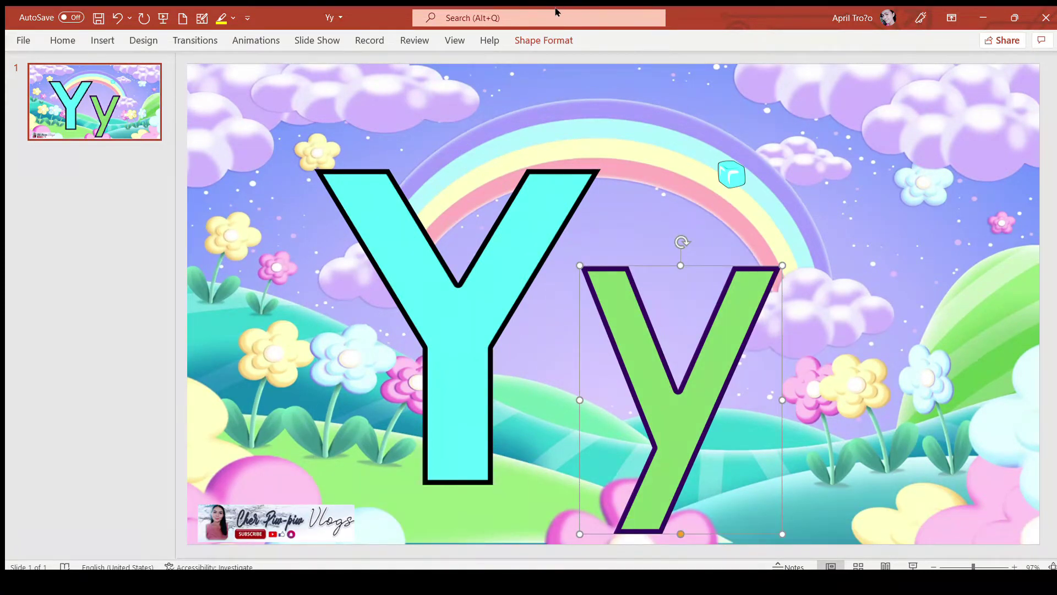
left_click(550, 41)
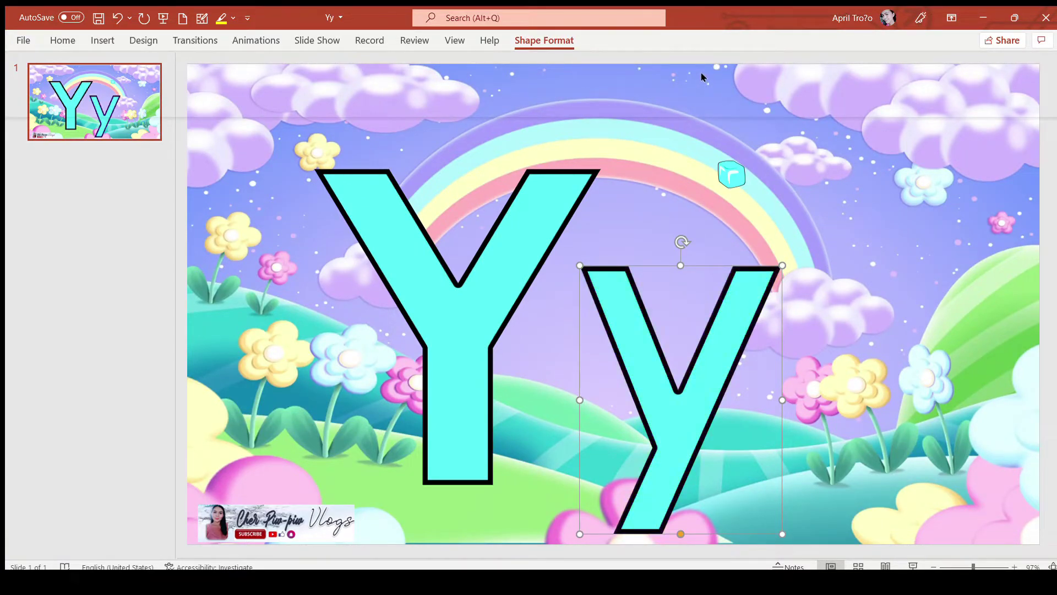
left_click(858, 257)
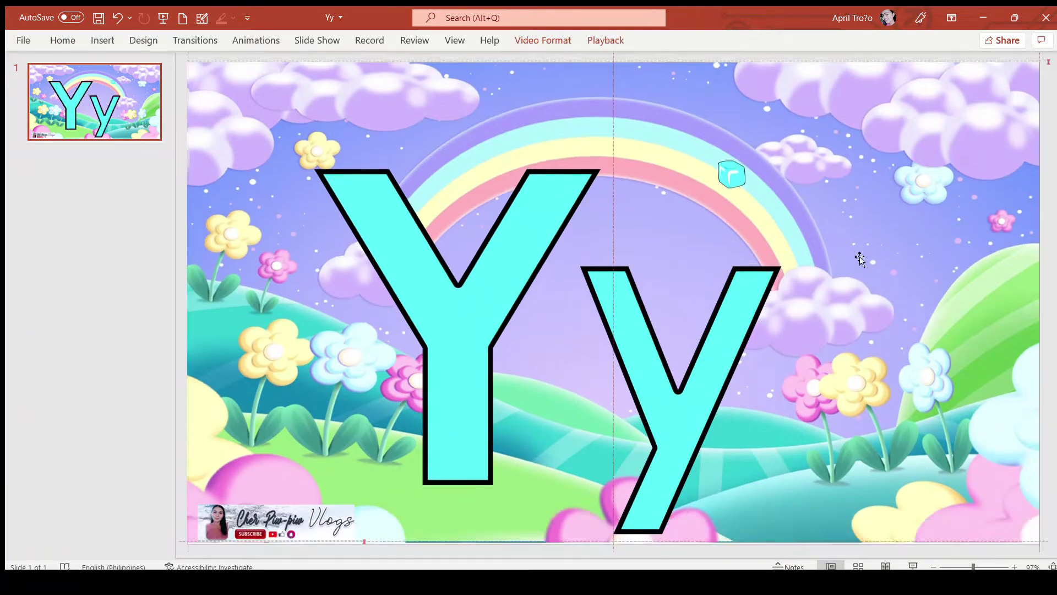
left_click(168, 163)
Step: Replace the blank second slide with a pasted copy of the Yy slide
key("Return")
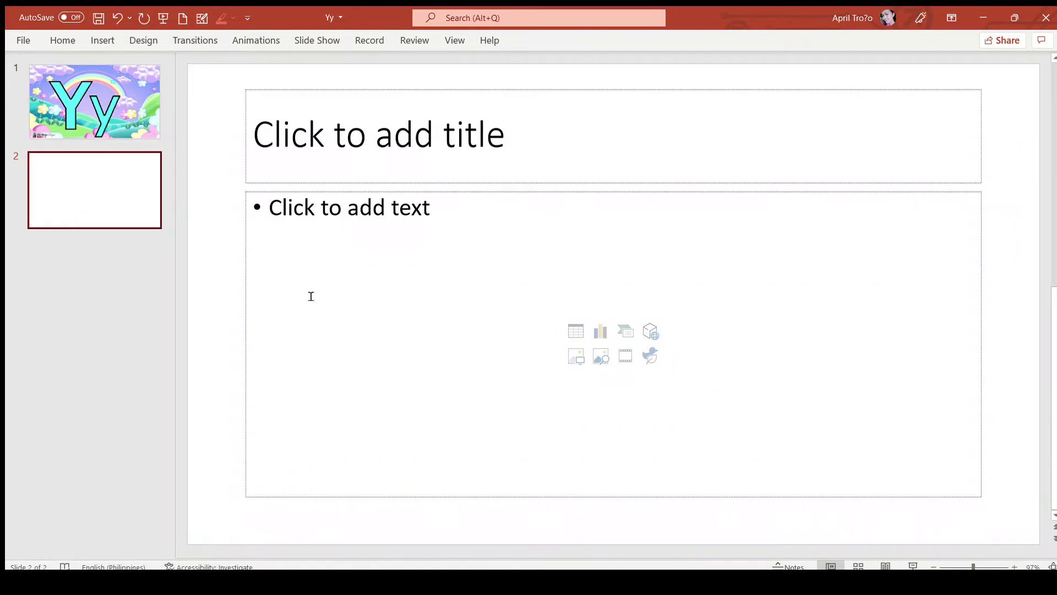
key("Delete")
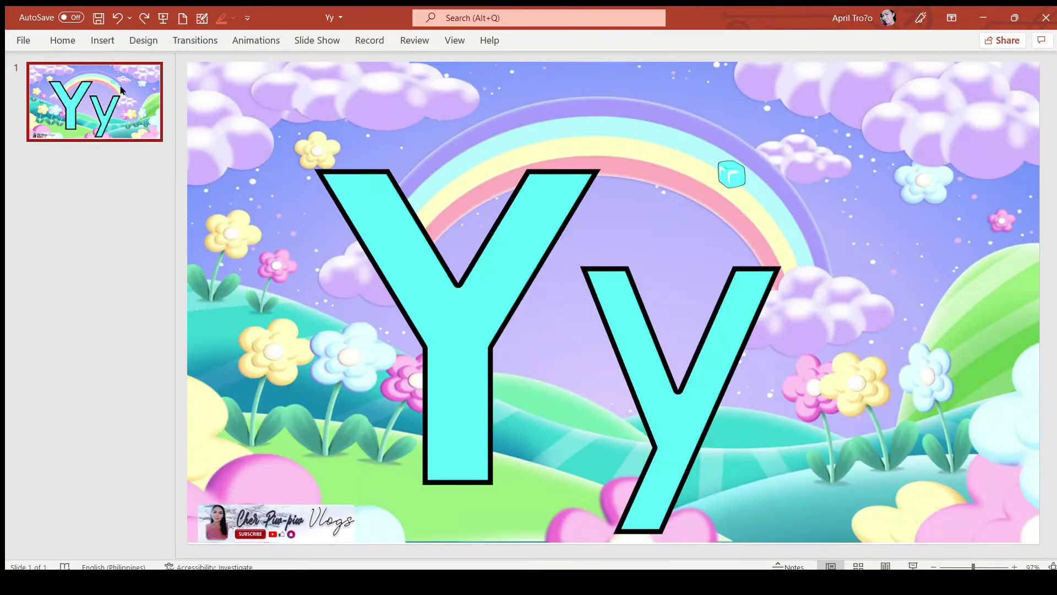
key("ctrl+c")
key("ctrl+v")
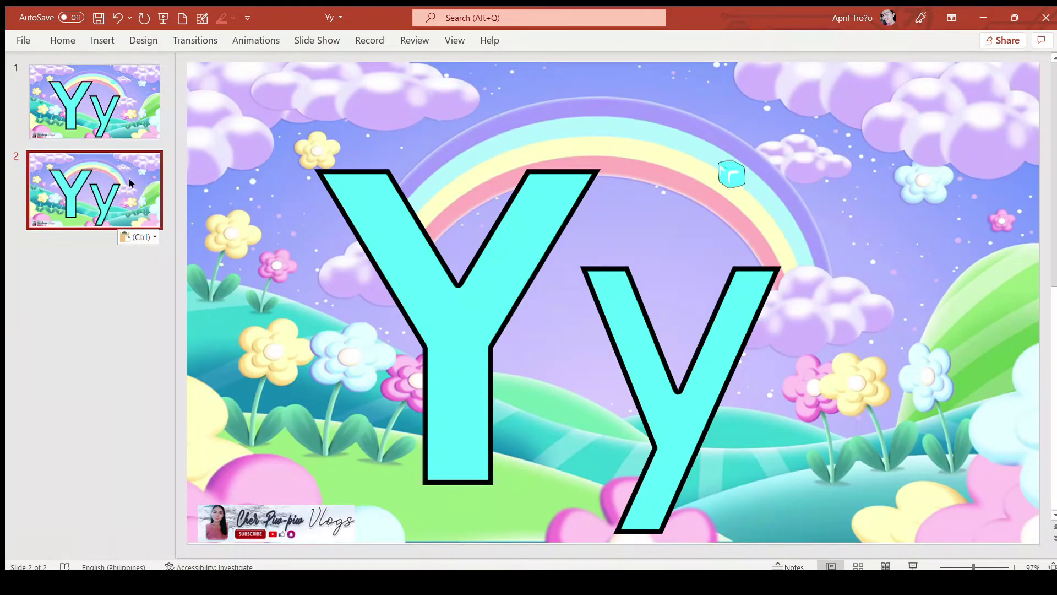
Step: Delete the small cyan square from slide 1 and the lowercase y from slide 2
left_click(732, 179)
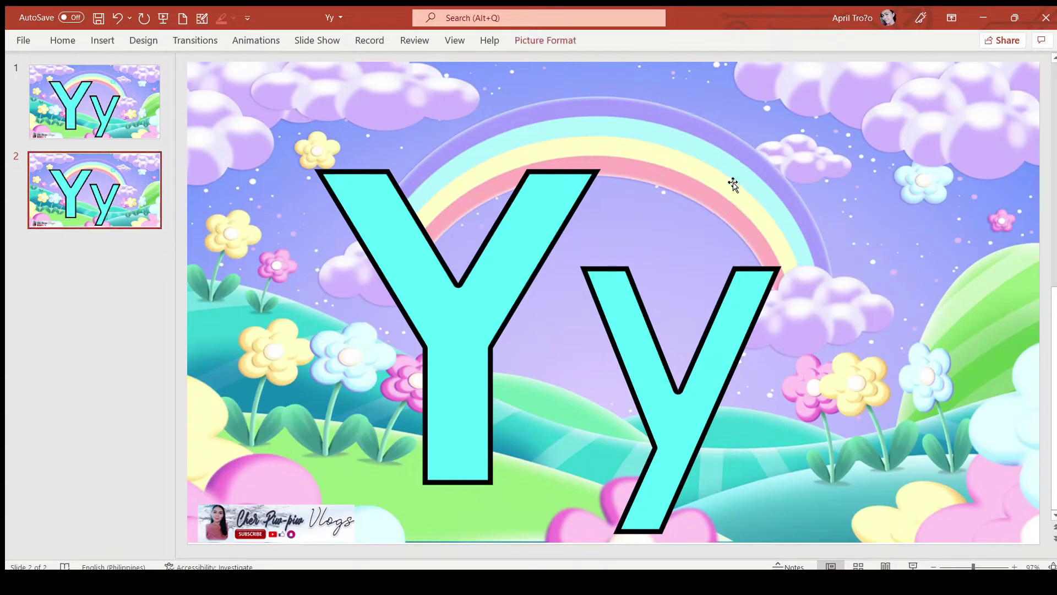
left_click(130, 77)
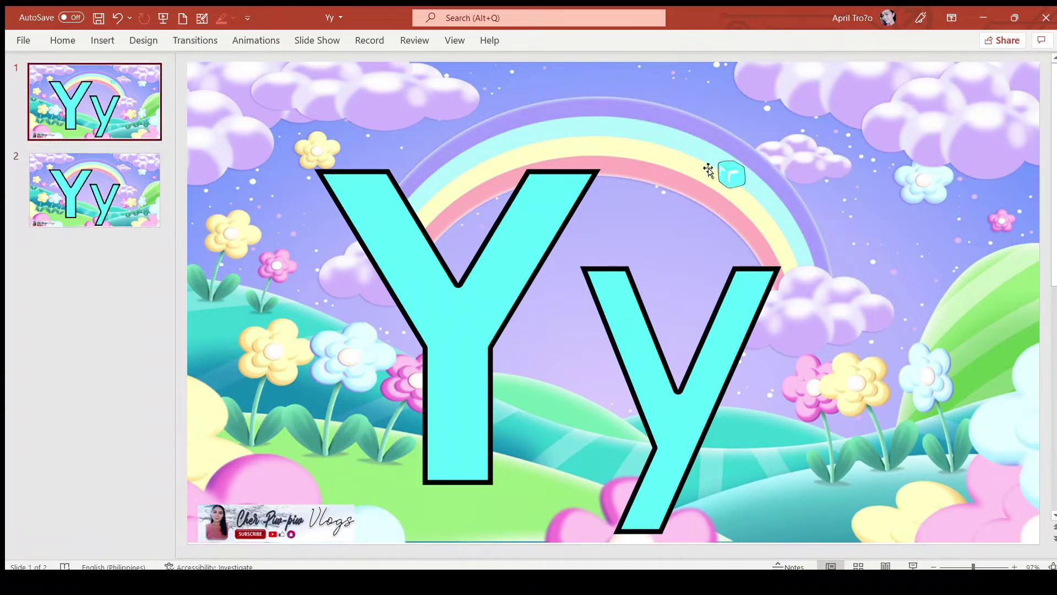
left_click(724, 173)
key("Delete")
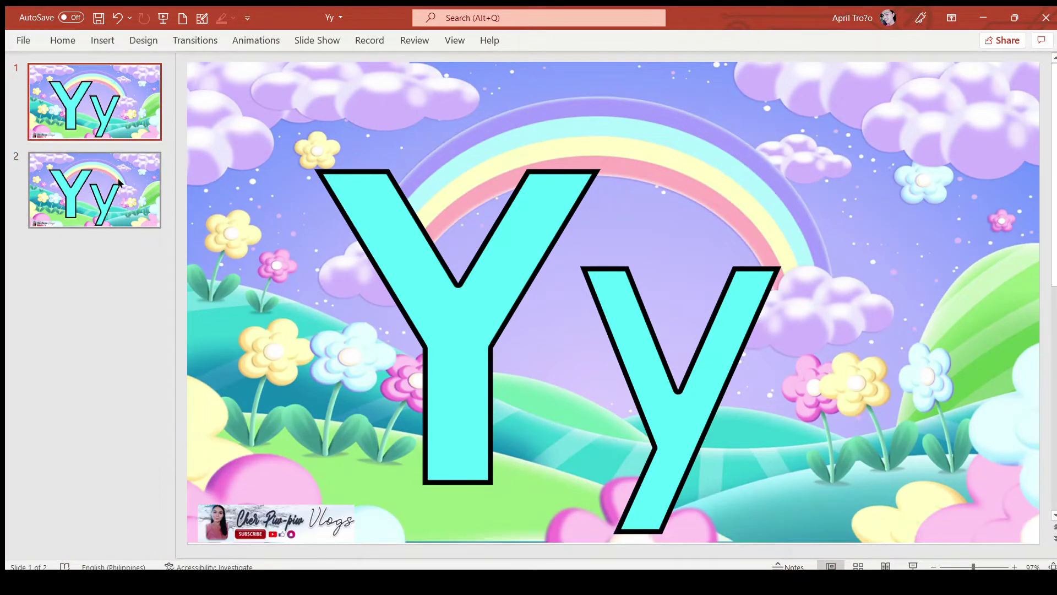
left_click(118, 183)
left_click(707, 335)
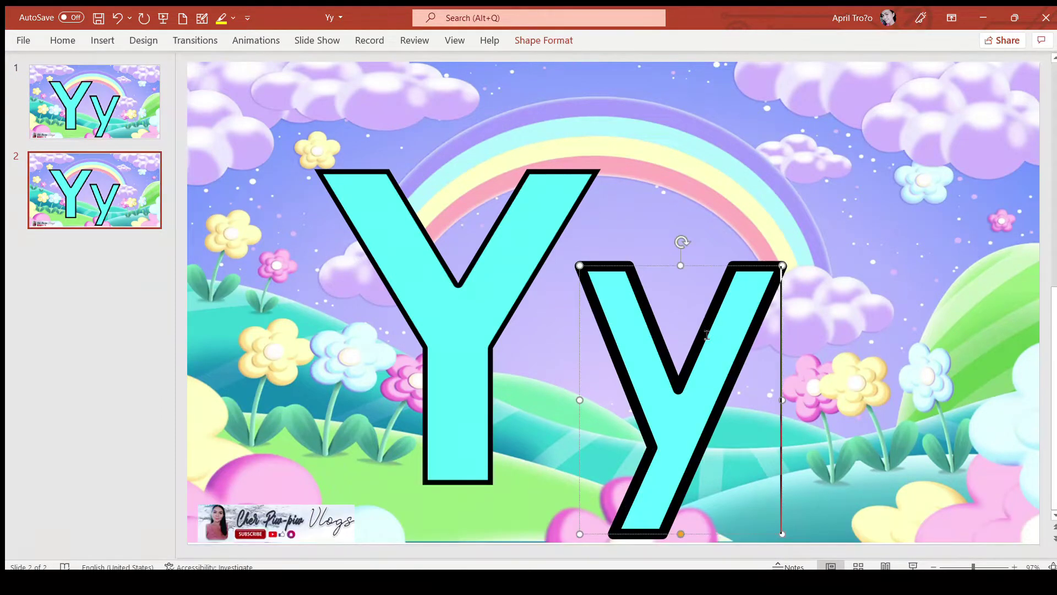
key("Delete")
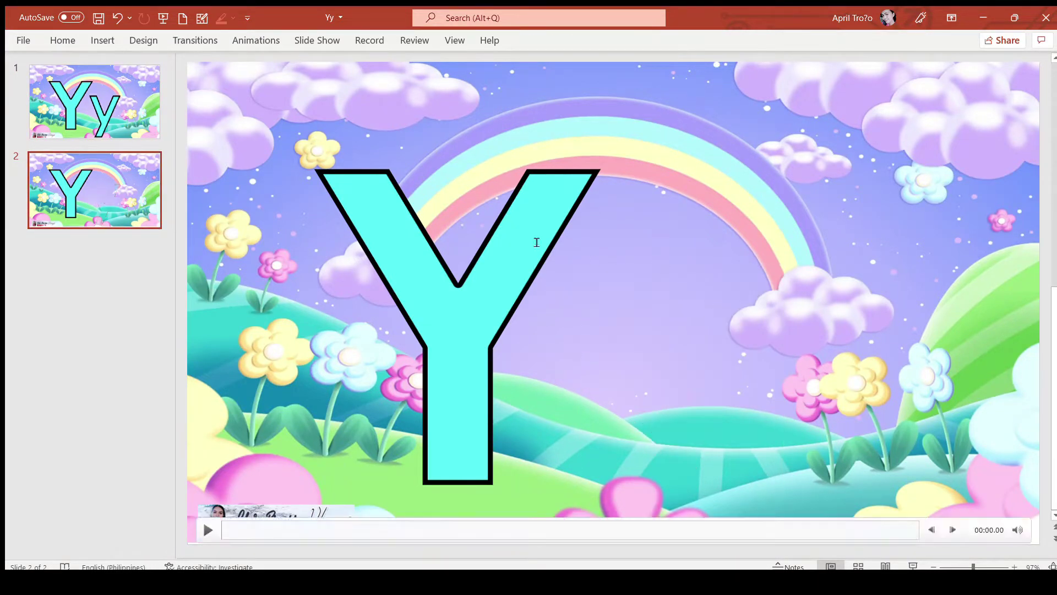
left_click(514, 233)
Step: Place three copies of the capital Y at the left, centre and right of slide 2
left_click_drag(505, 170, 418, 116)
key("ctrl+v")
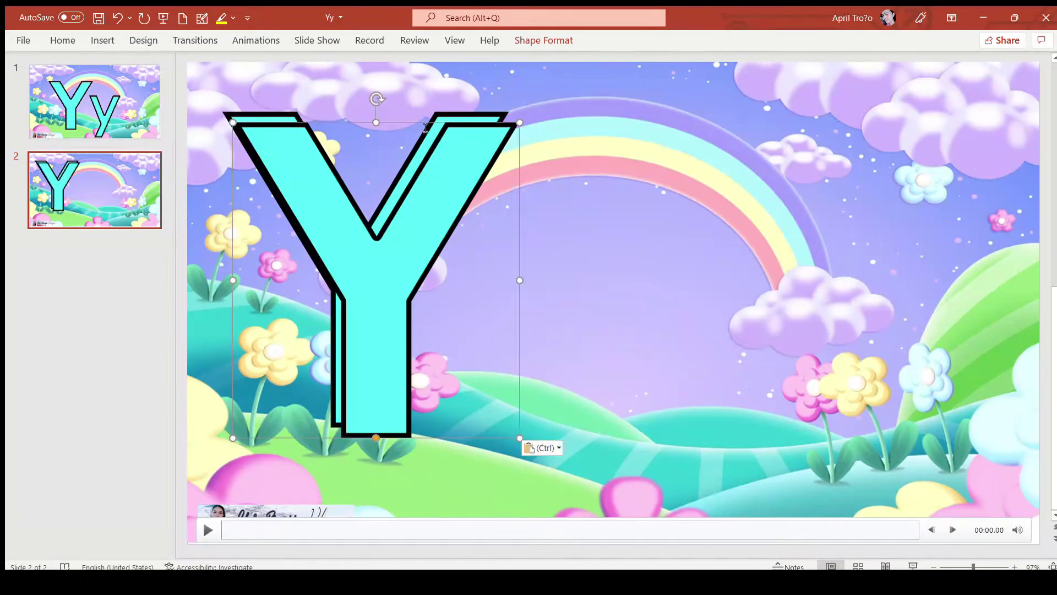
left_click_drag(423, 121, 665, 207)
key("ctrl+v")
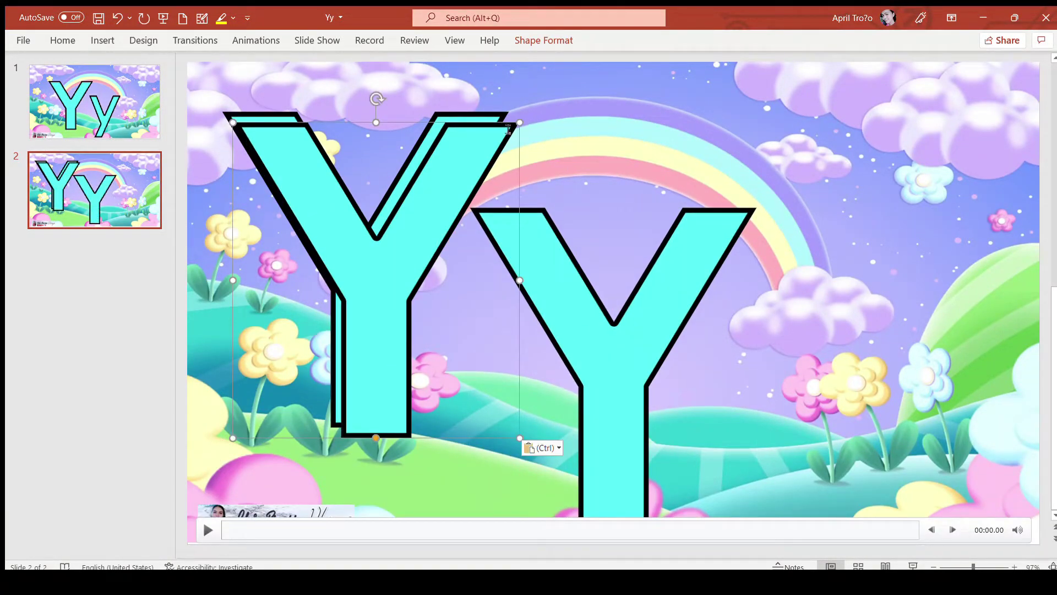
left_click_drag(502, 123, 999, 124)
left_click(710, 220)
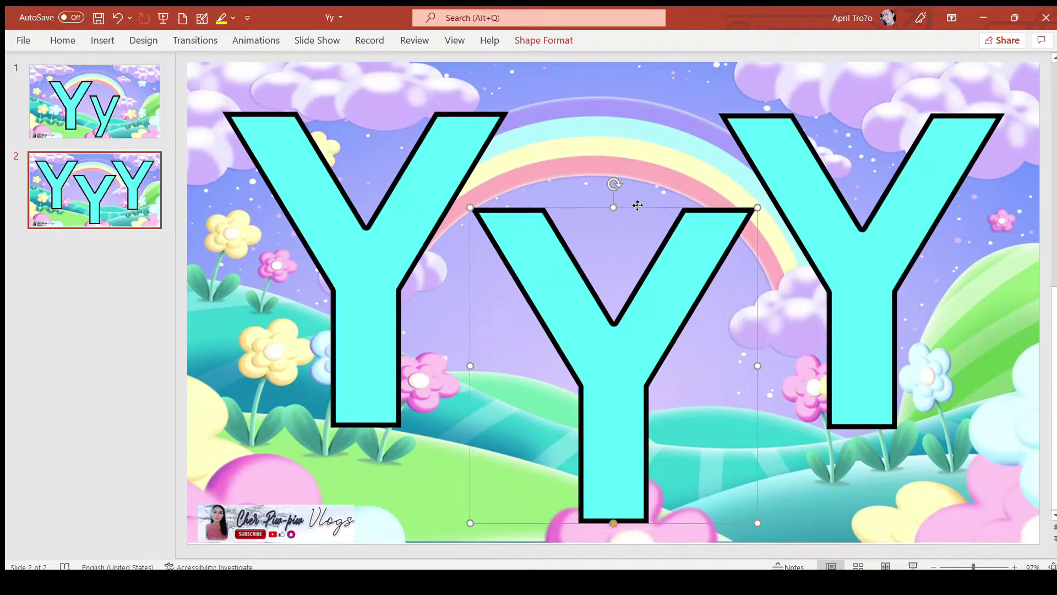
left_click_drag(638, 206, 624, 213)
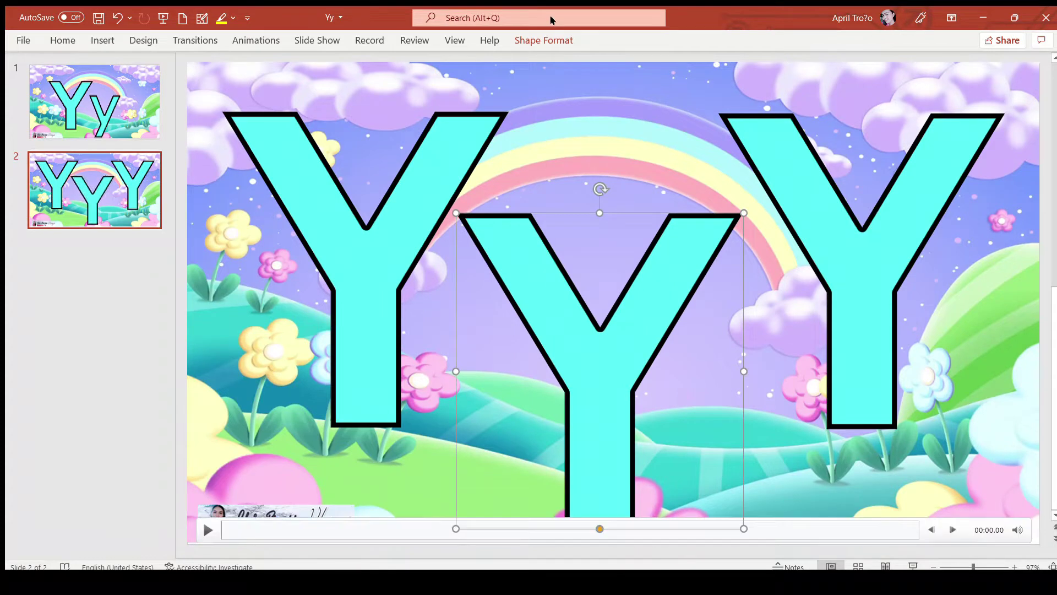
Step: Give the middle Y a solid black fill with a cyan outline
left_click(545, 41)
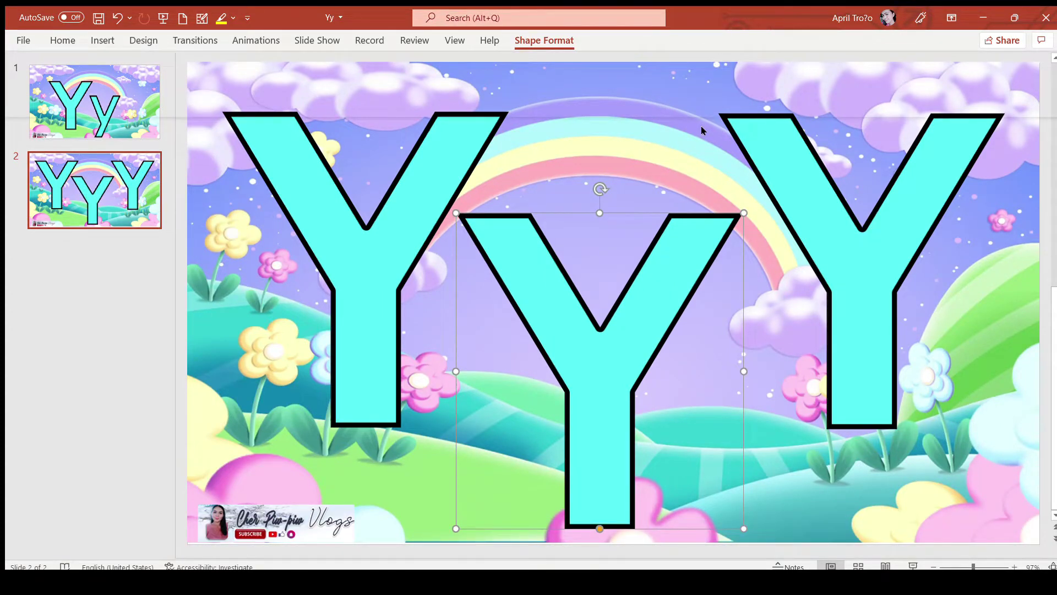
left_click(730, 231)
left_click(732, 239)
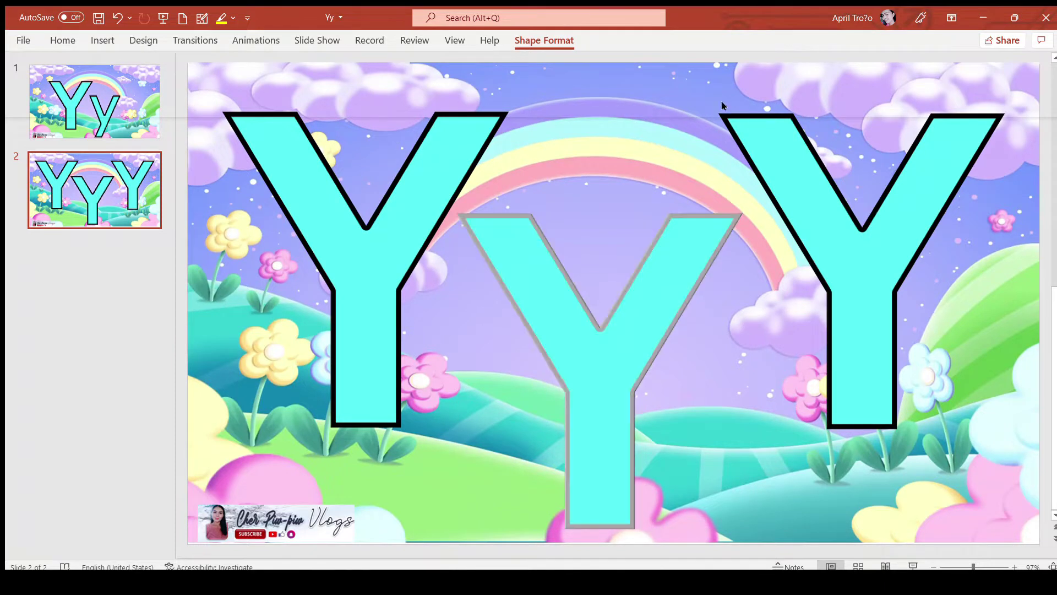
key("ctrl+z")
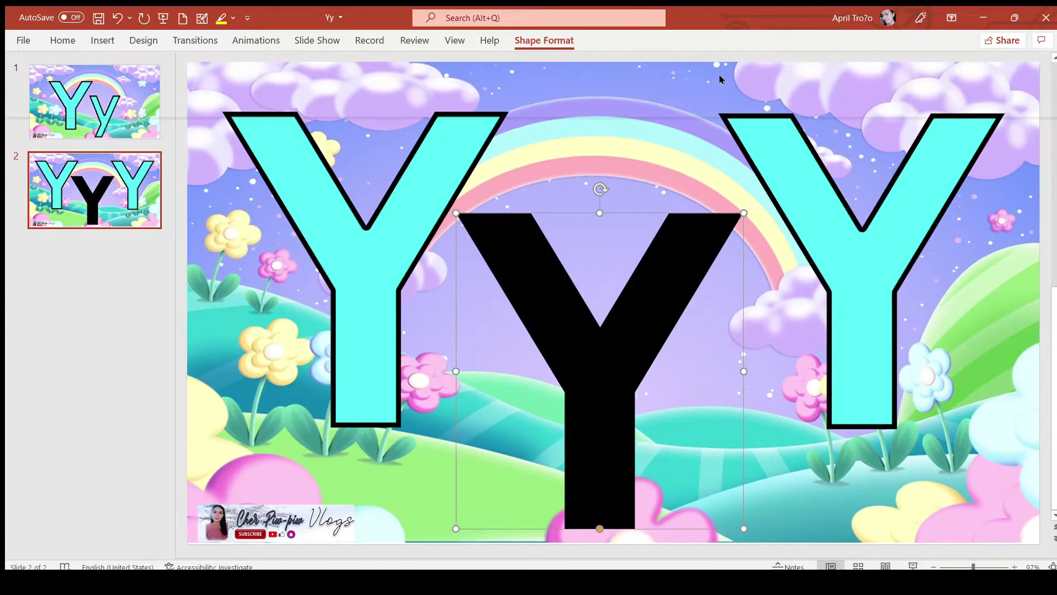
key("ctrl+z")
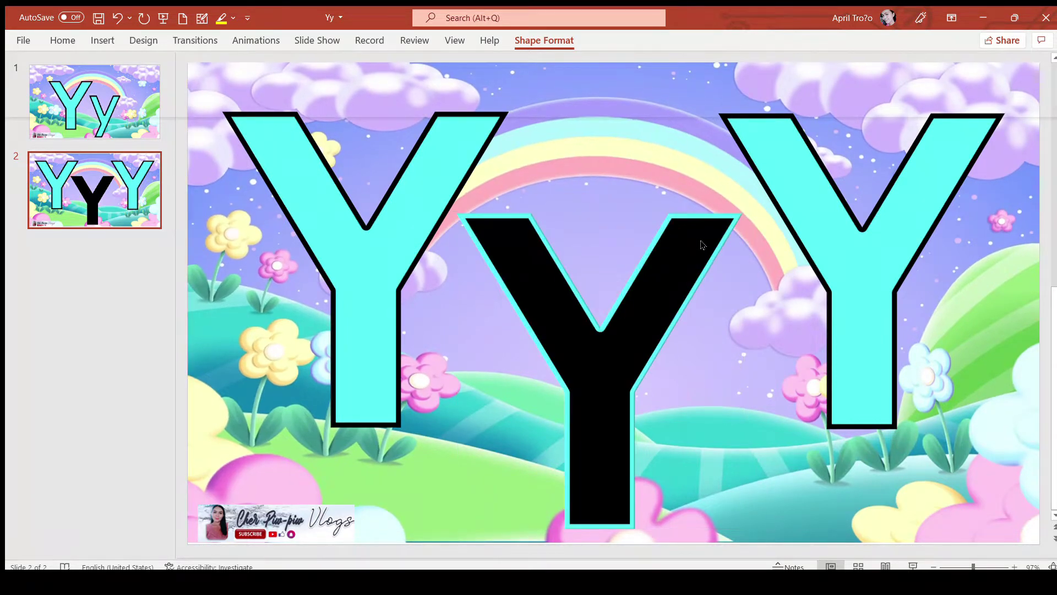
Step: Duplicate slide 2 as slide 3, undoing a stray pasted Y and restoring the right Y
left_click(133, 199)
key("ctrl+v")
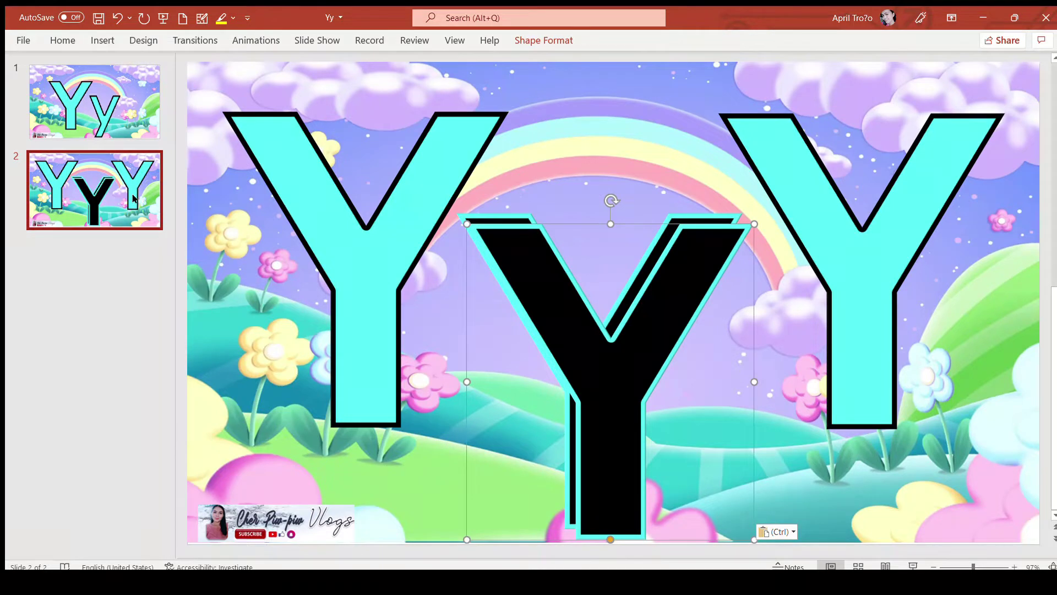
key("ctrl+z")
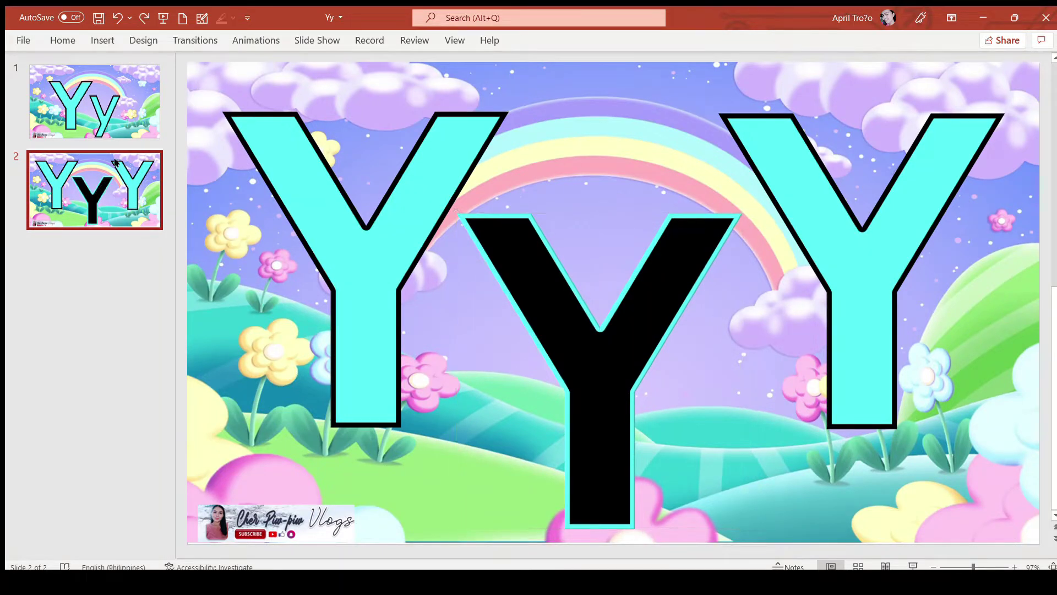
key("ctrl+v")
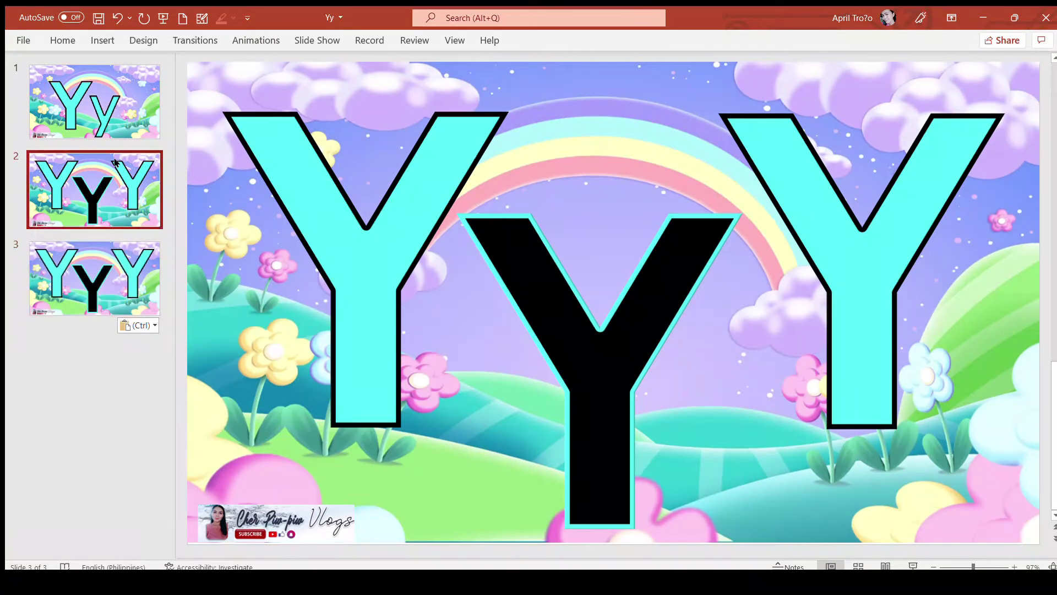
left_click(888, 213)
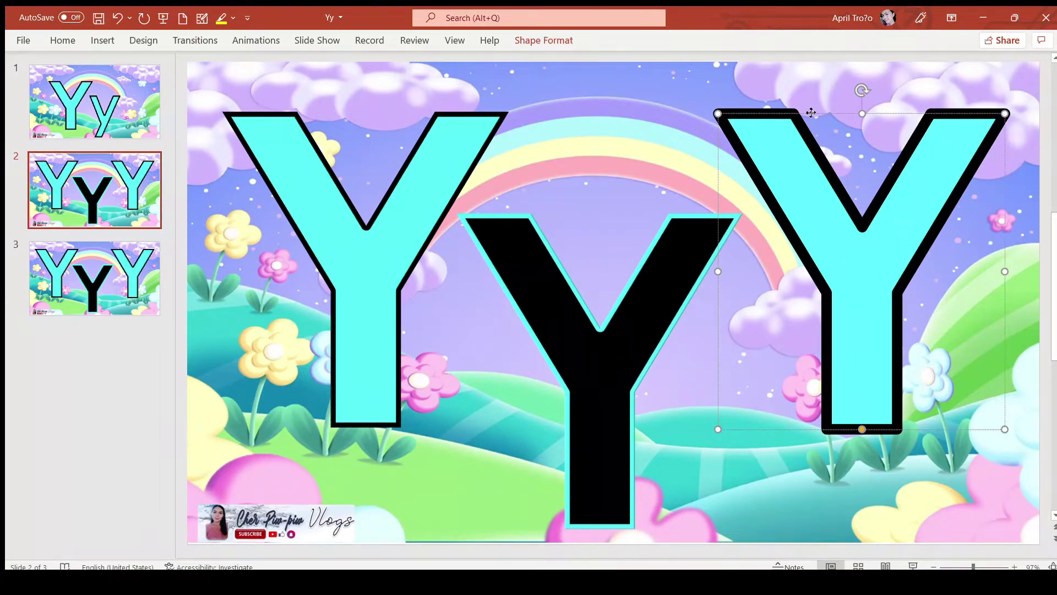
key("ctrl+z")
key("ctrl+z")
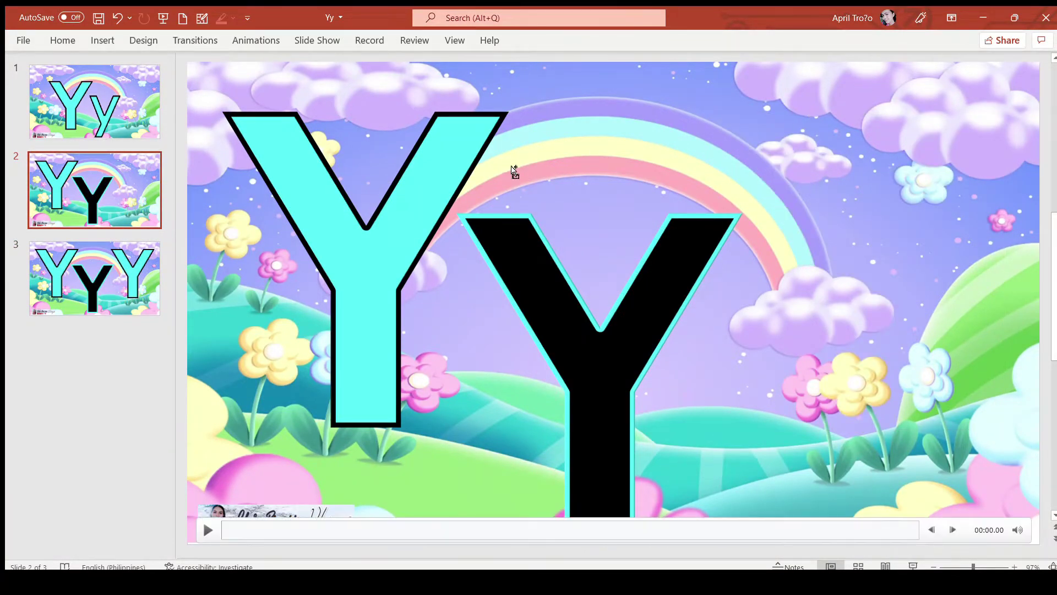
key("ctrl+y")
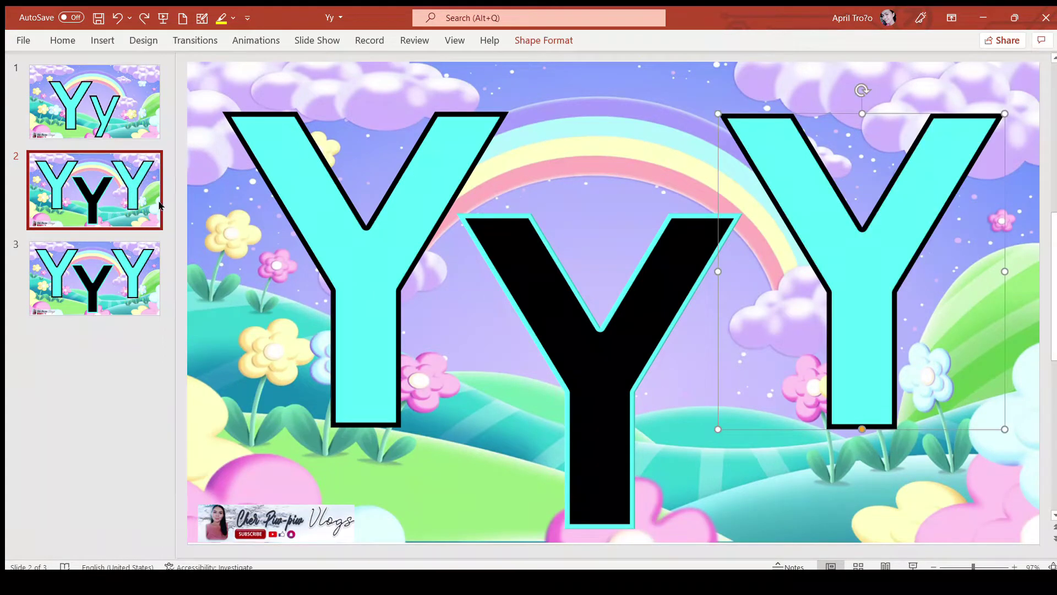
Step: Delete the black middle Y from slide 2 and duplicate it as the two-Y slide 3
left_click(611, 253)
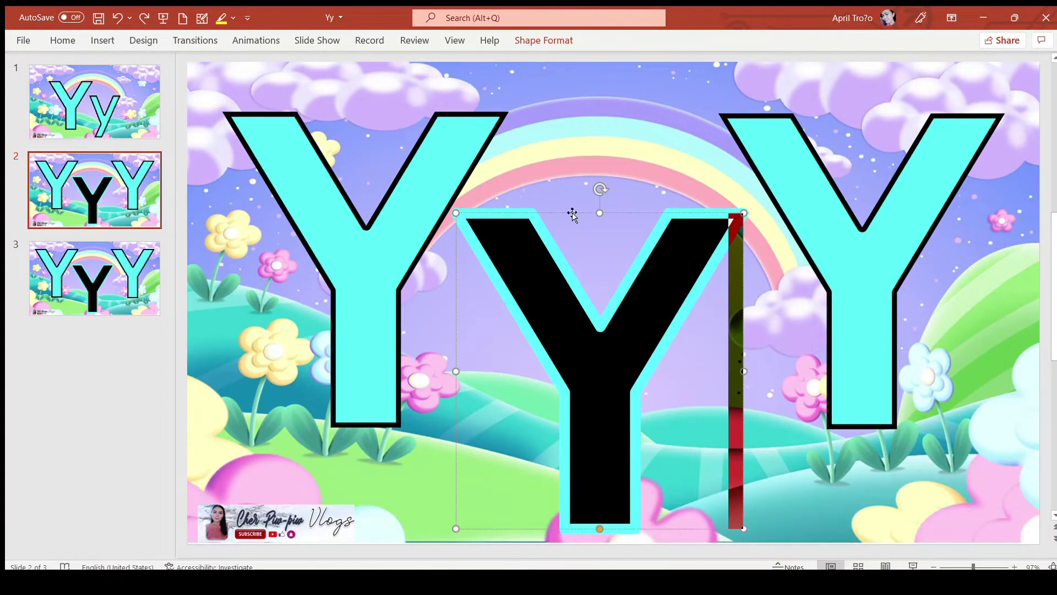
key("Delete")
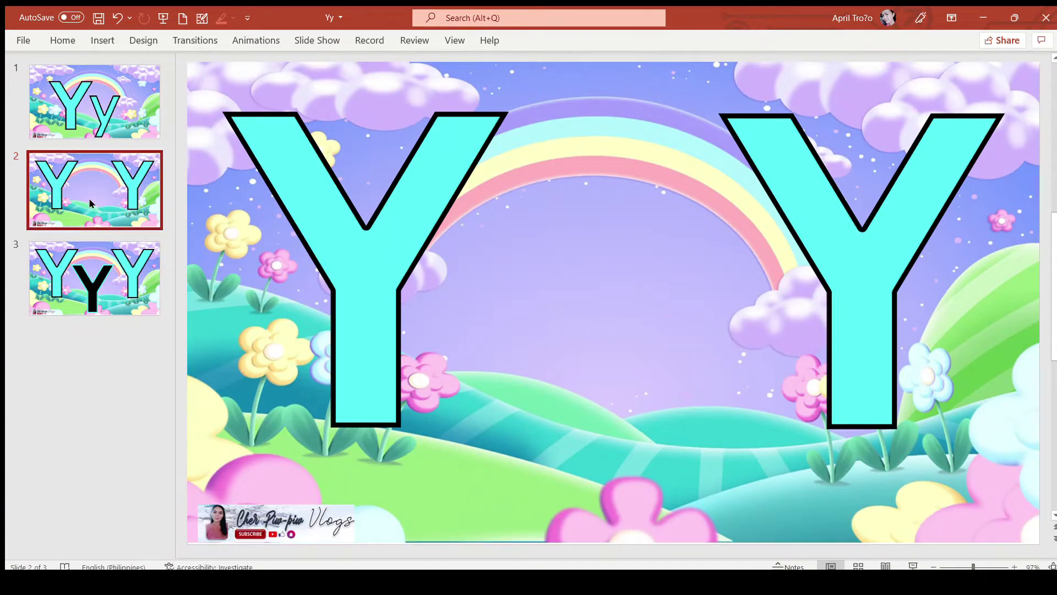
key("ctrl+v")
Step: Delete the right Y so slide 2 shows a single Y, and copy the three-Y slide
left_click(90, 202)
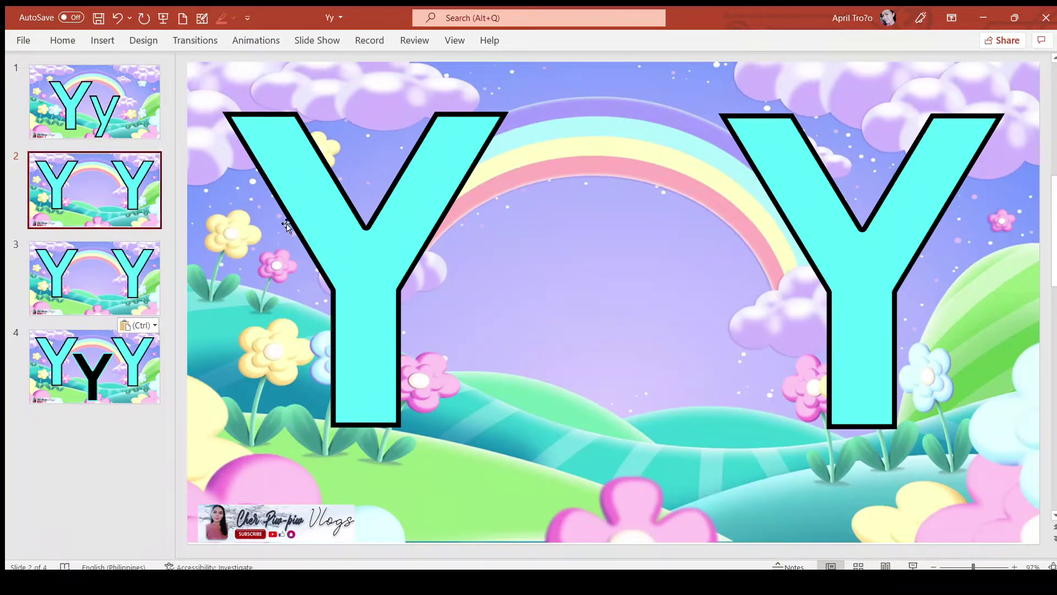
left_click(879, 204)
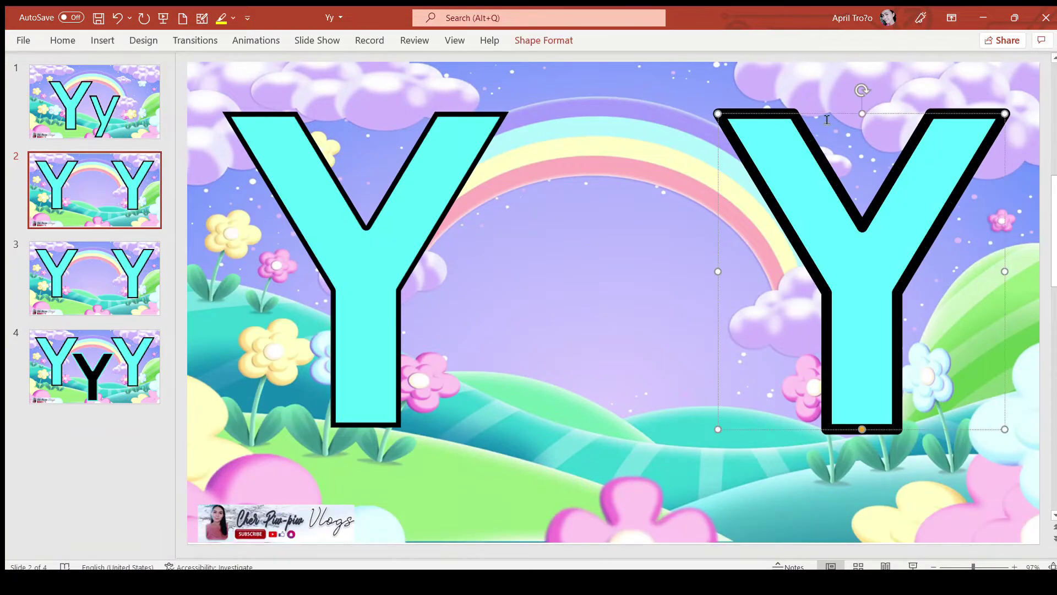
key("Delete")
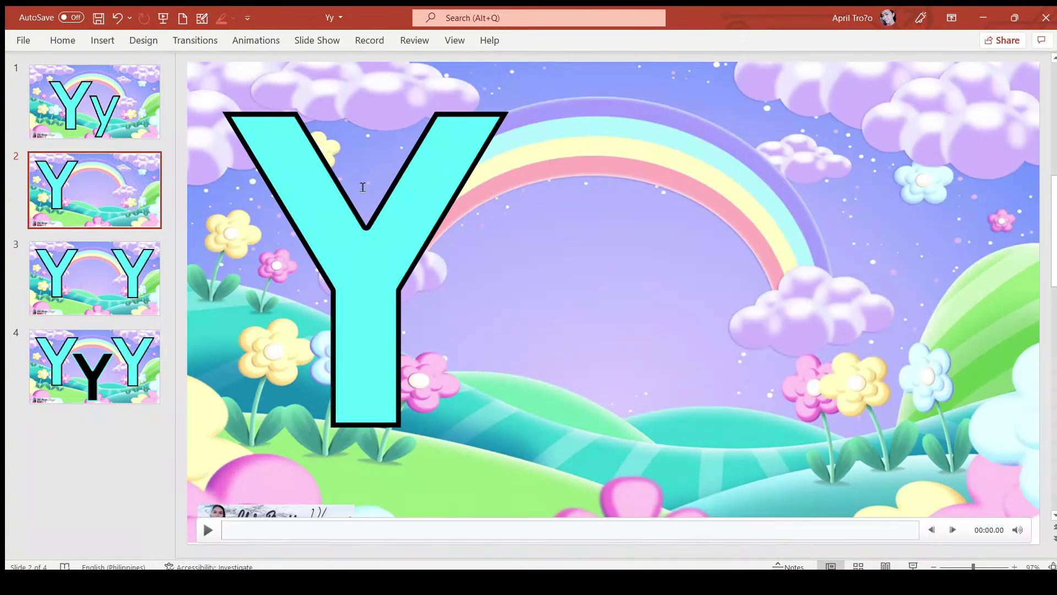
key("Down")
key("Down")
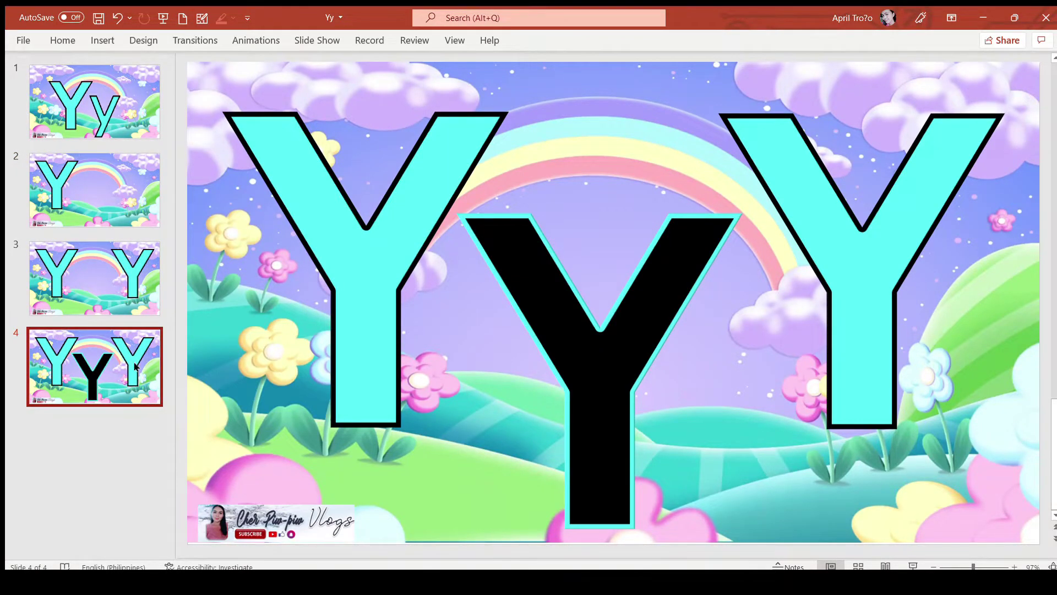
key("ctrl+c")
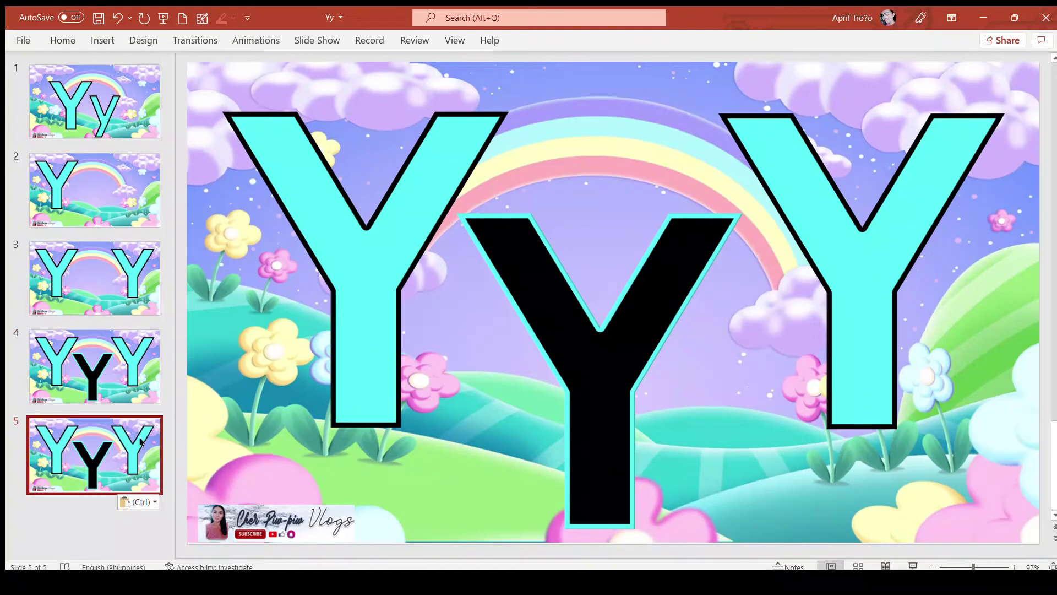
Step: Remove the extra slide and paste a duplicate of three-Y slide 4 as slide 5
key("Delete")
left_click(129, 104)
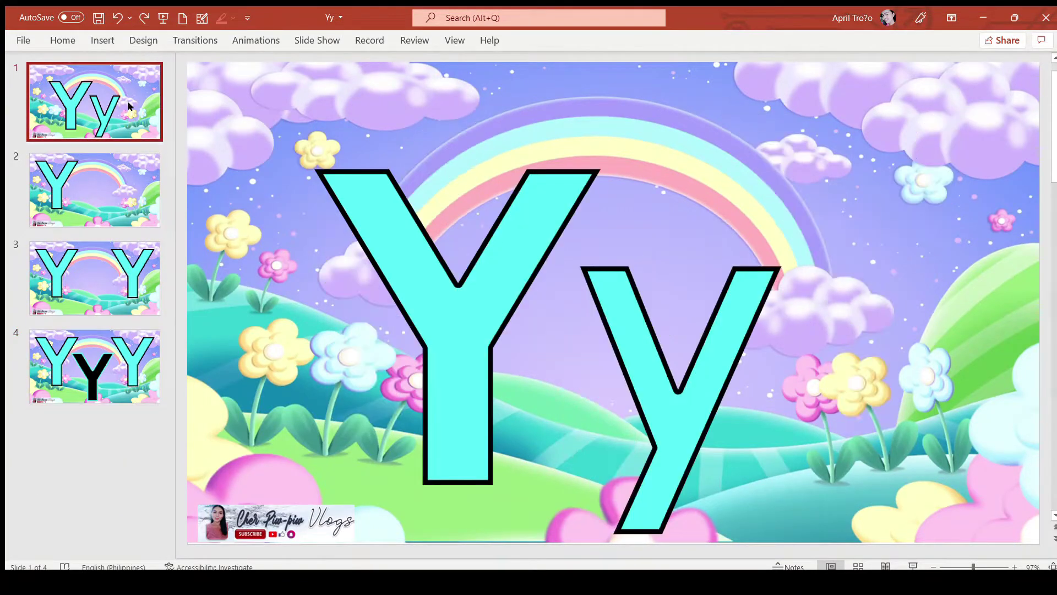
left_click(632, 286)
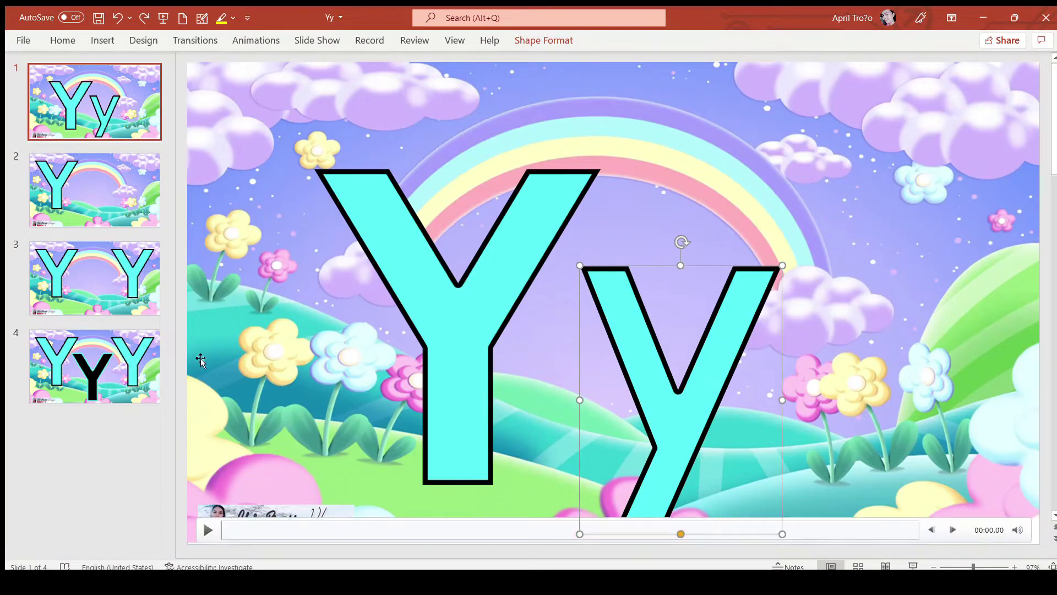
left_click(127, 364)
key("Return")
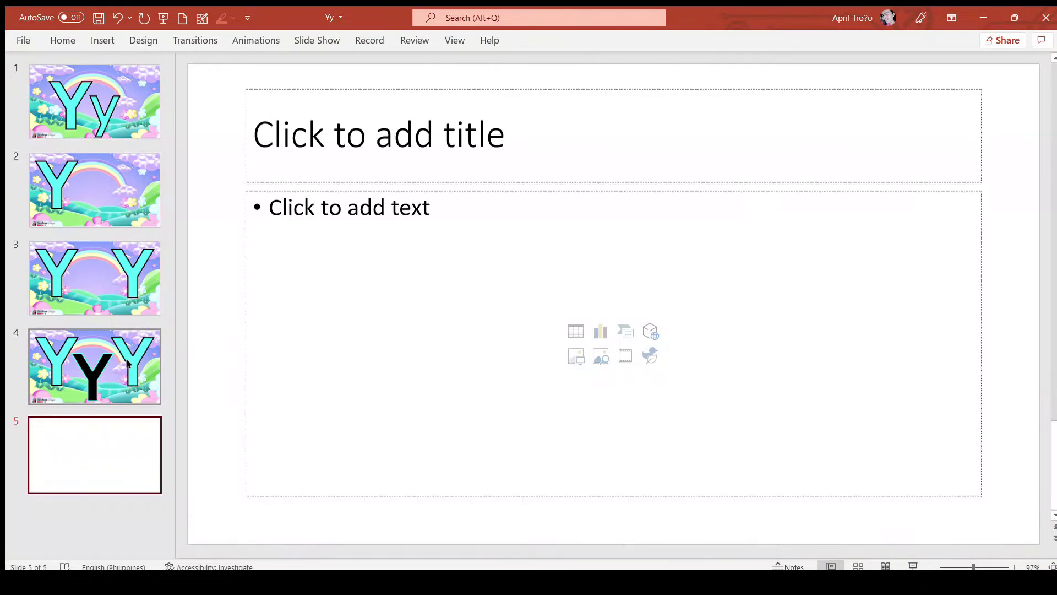
key("ctrl+z")
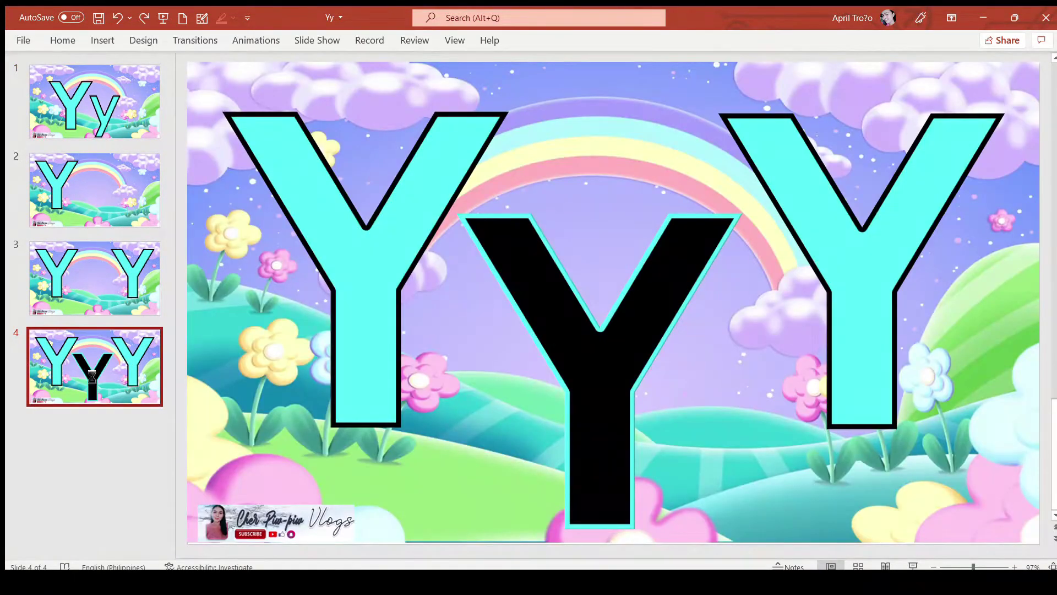
key("ctrl+v")
Step: Pick up the lowercase y from slide 1 and select the left Y on slide 5
left_click(94, 102)
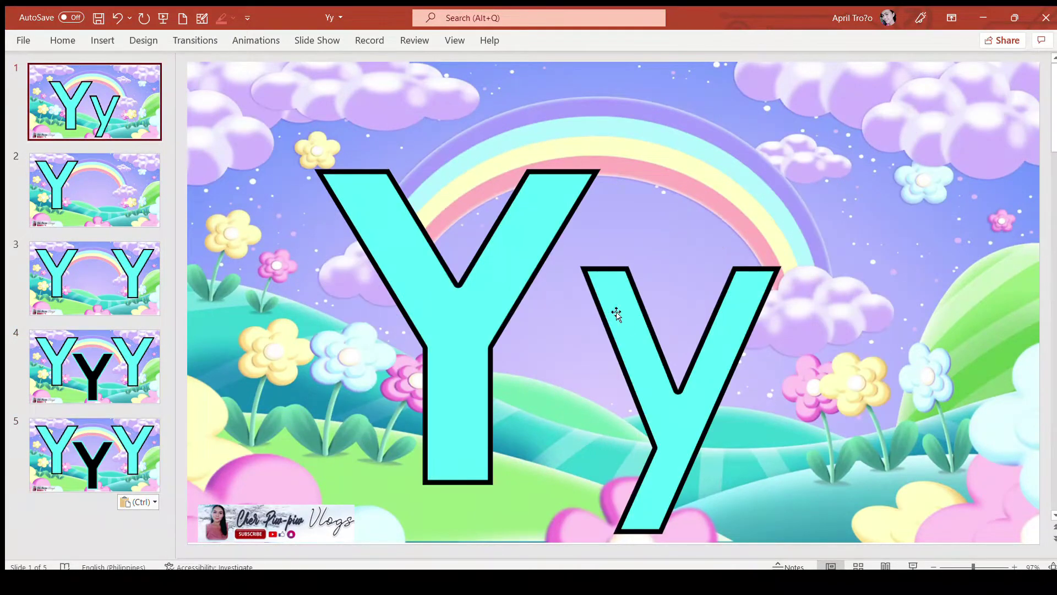
left_click(631, 306)
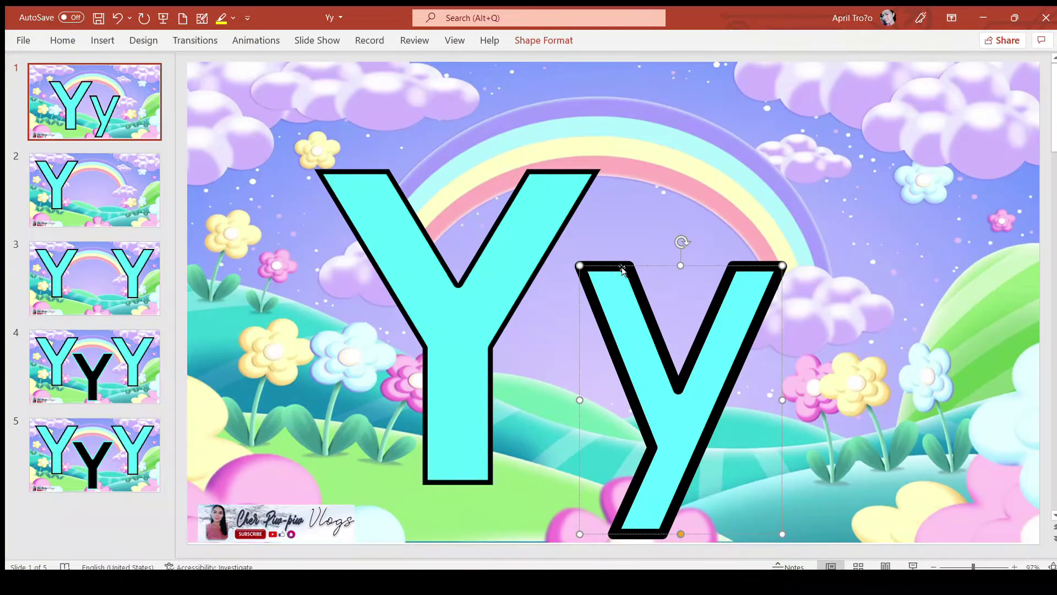
key("ctrl+z")
left_click(95, 455)
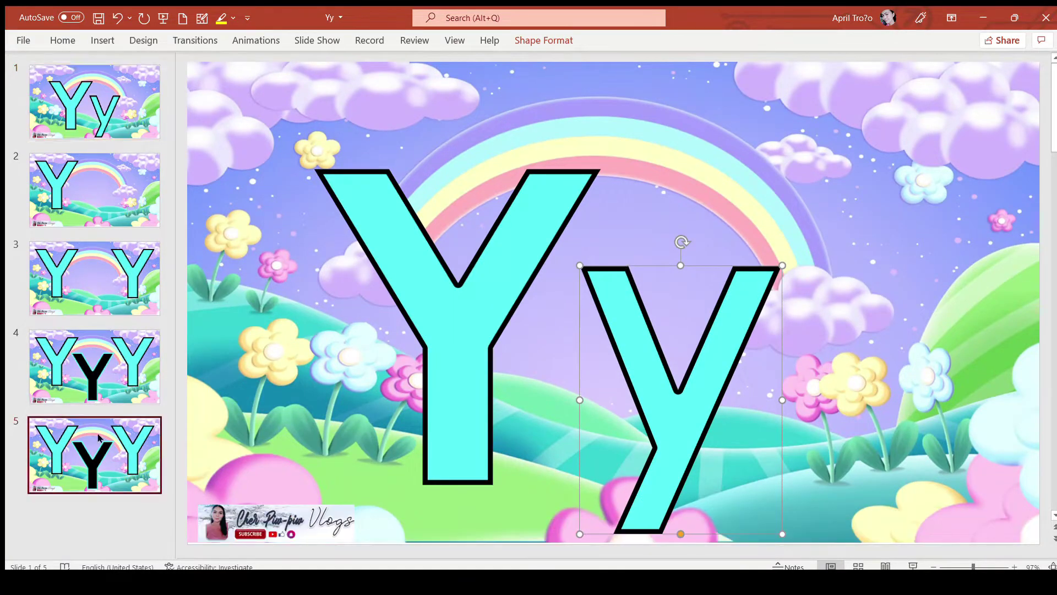
left_click(362, 275)
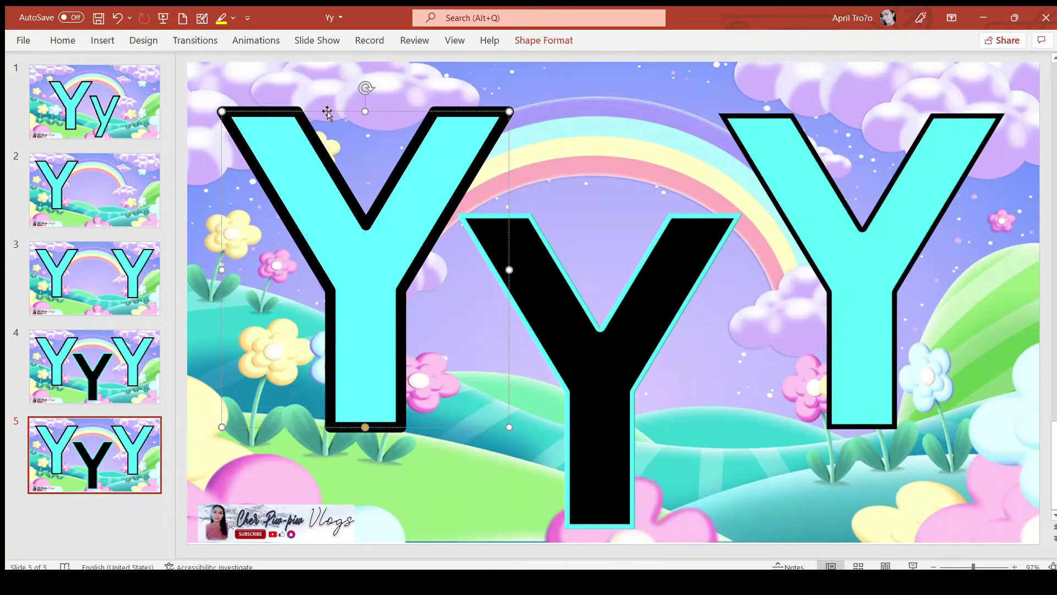
key("ctrl+z")
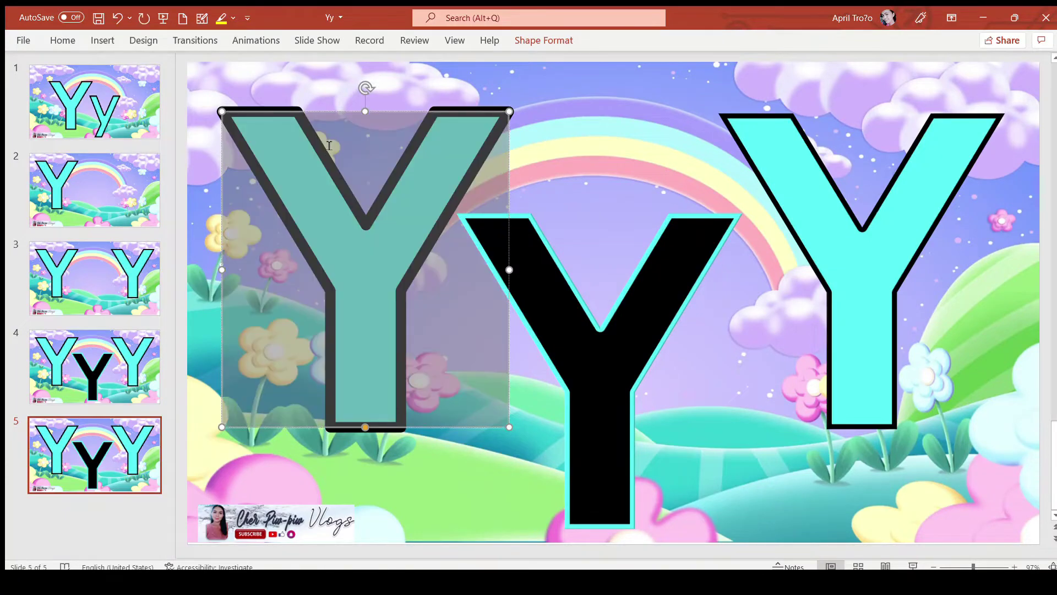
Step: Paste the cyan lowercase y onto slide 5, move it upper left, and copy its letter
key("ctrl+v")
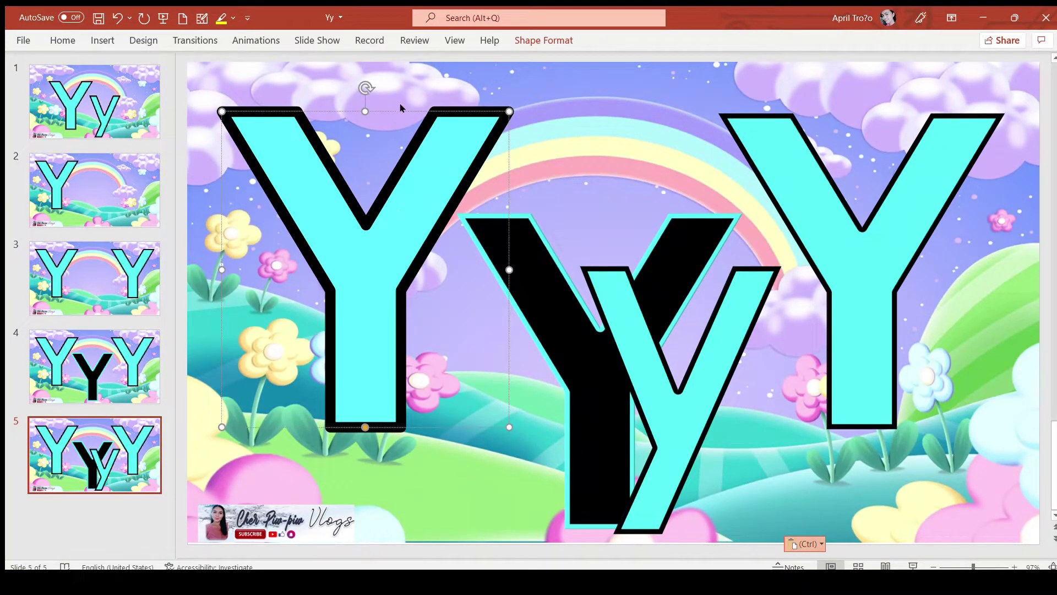
key("BackSpace")
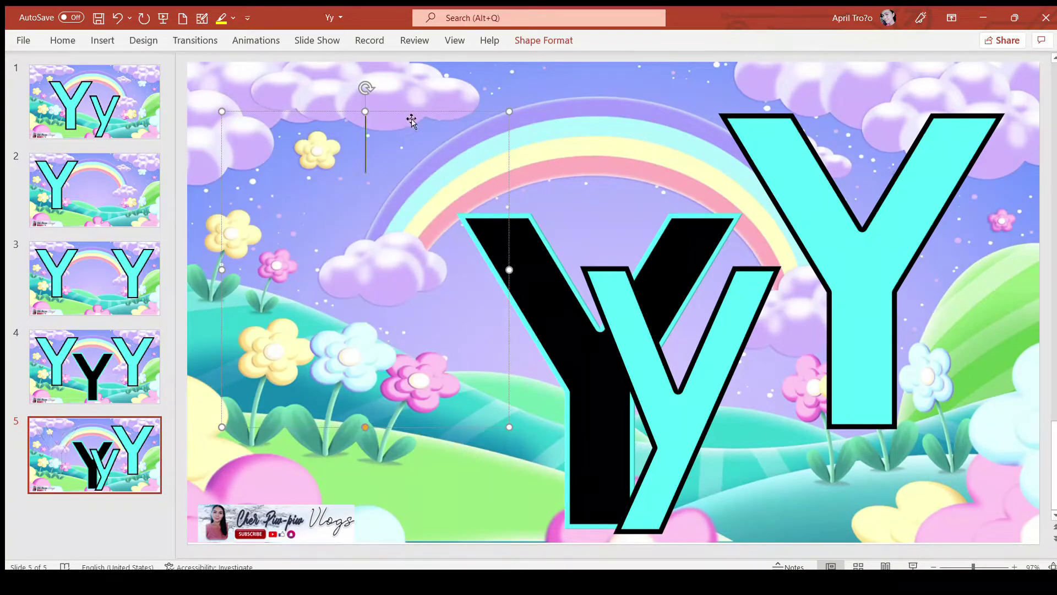
key("Escape")
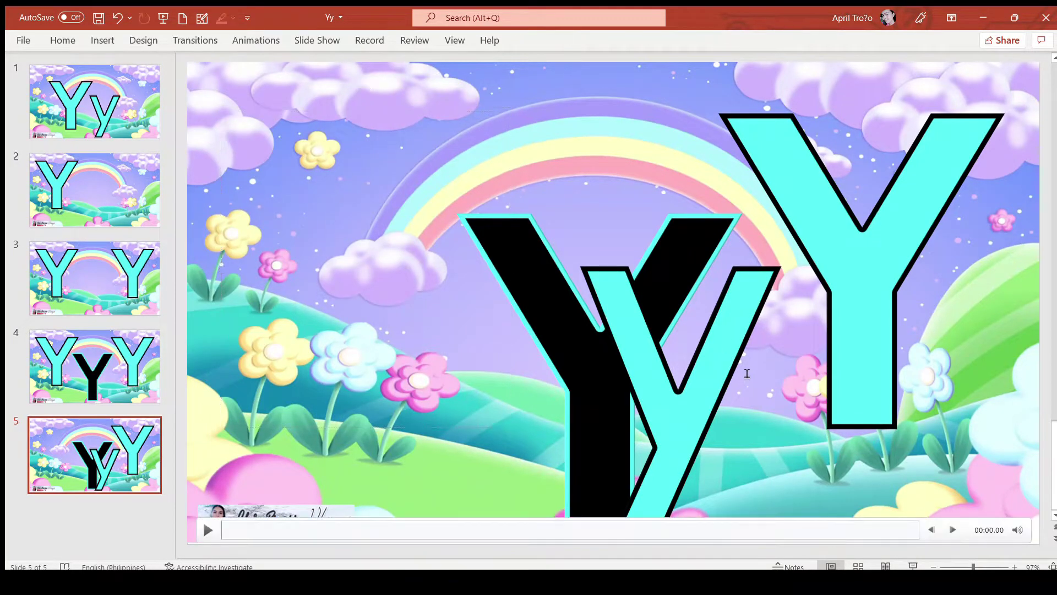
key("ctrl+z")
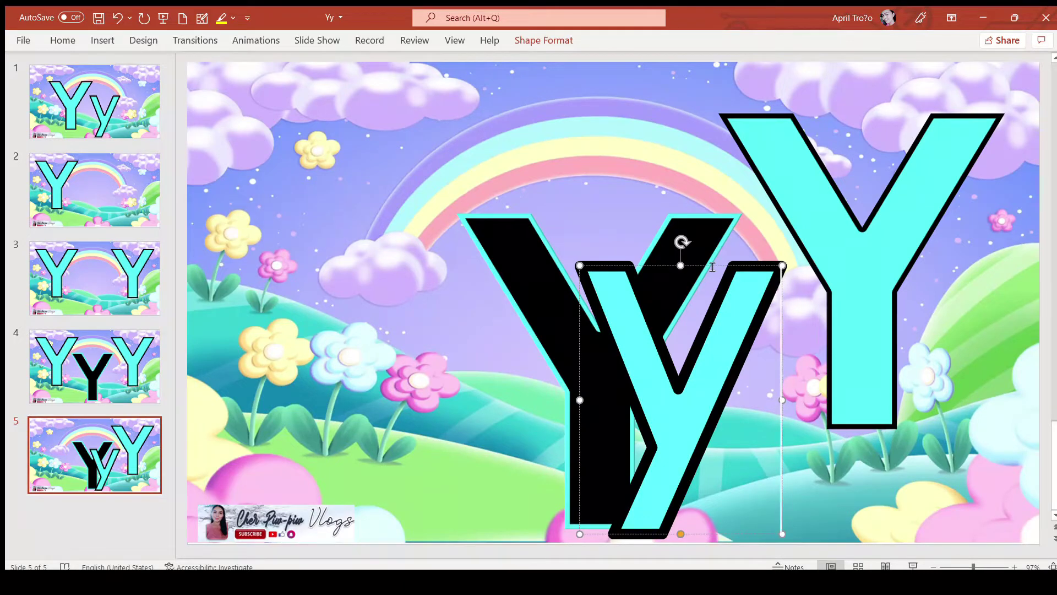
mouse_move(713, 285)
left_mouse_down()
mouse_move(381, 165)
mouse_move(372, 112)
left_mouse_up()
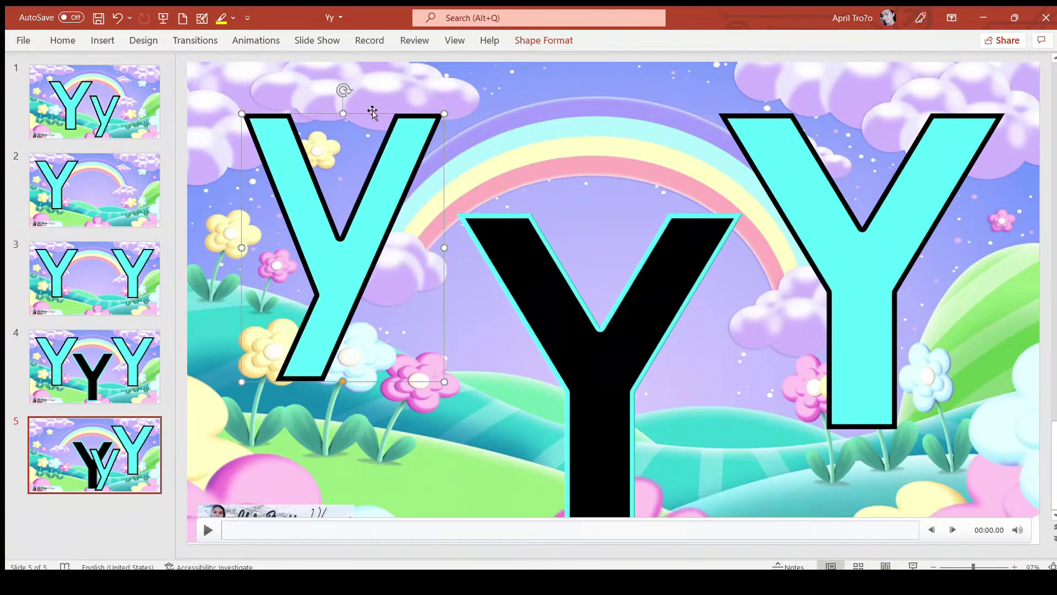
double_click(402, 222)
key("ctrl+c")
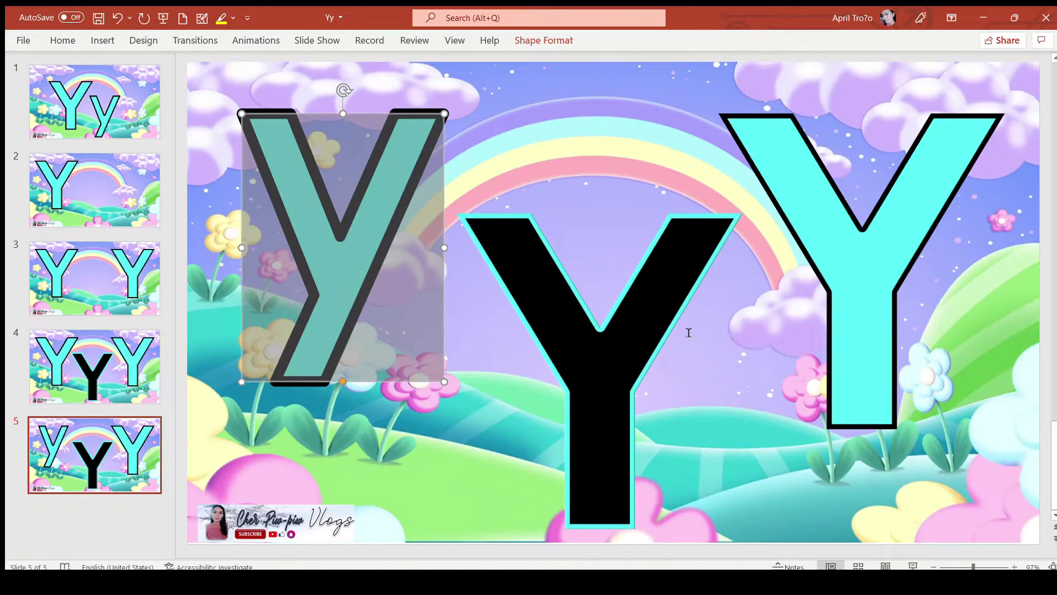
Step: Replace the middle and right capital Ys with the copied lowercase y
left_click(688, 333)
double_click(688, 333)
key("ctrl+v")
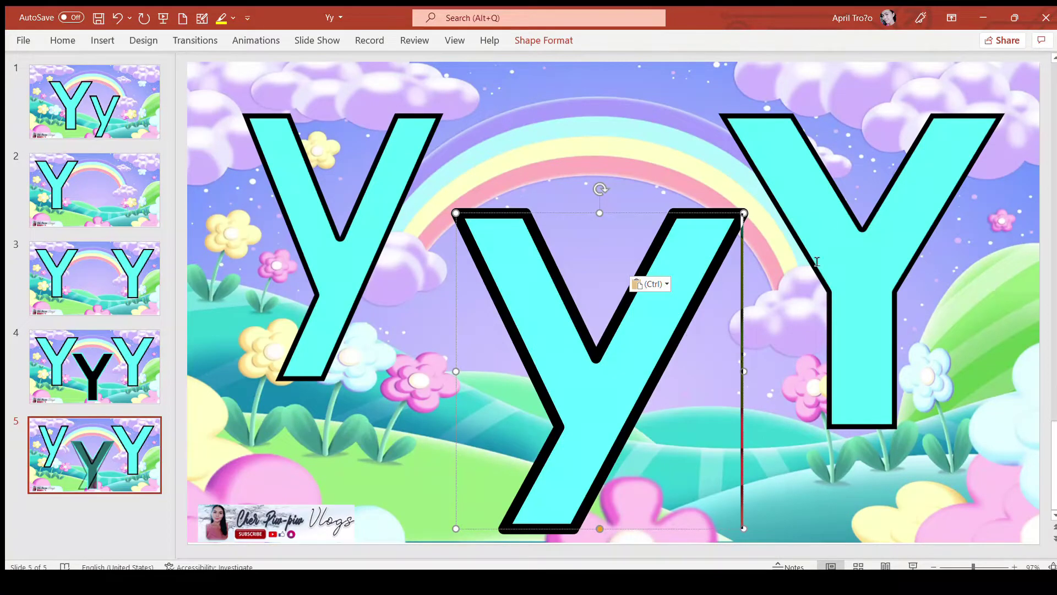
left_click(833, 222)
double_click(833, 222)
key("ctrl+v")
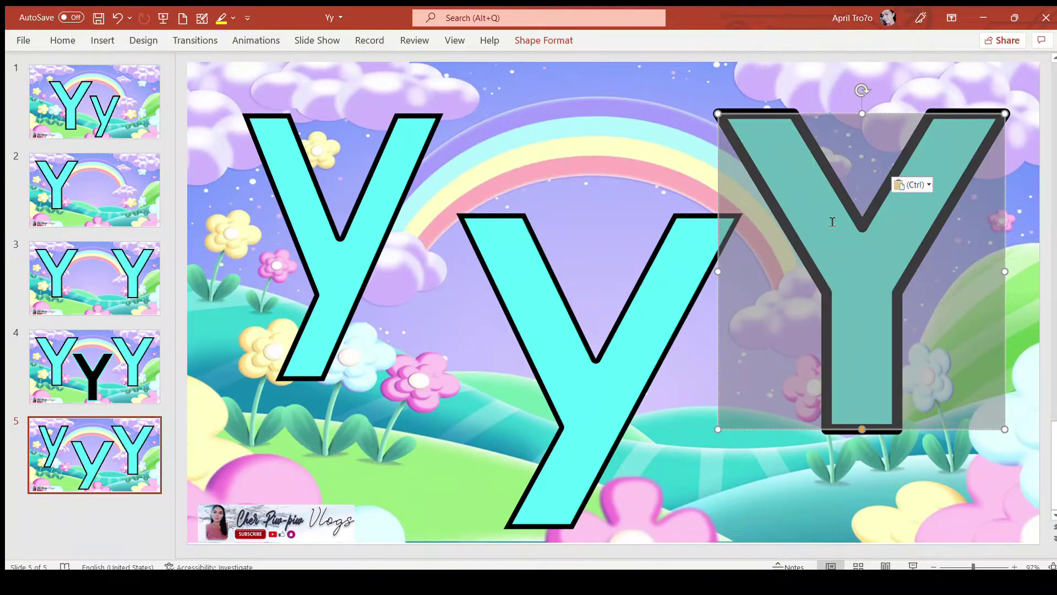
left_click(614, 360)
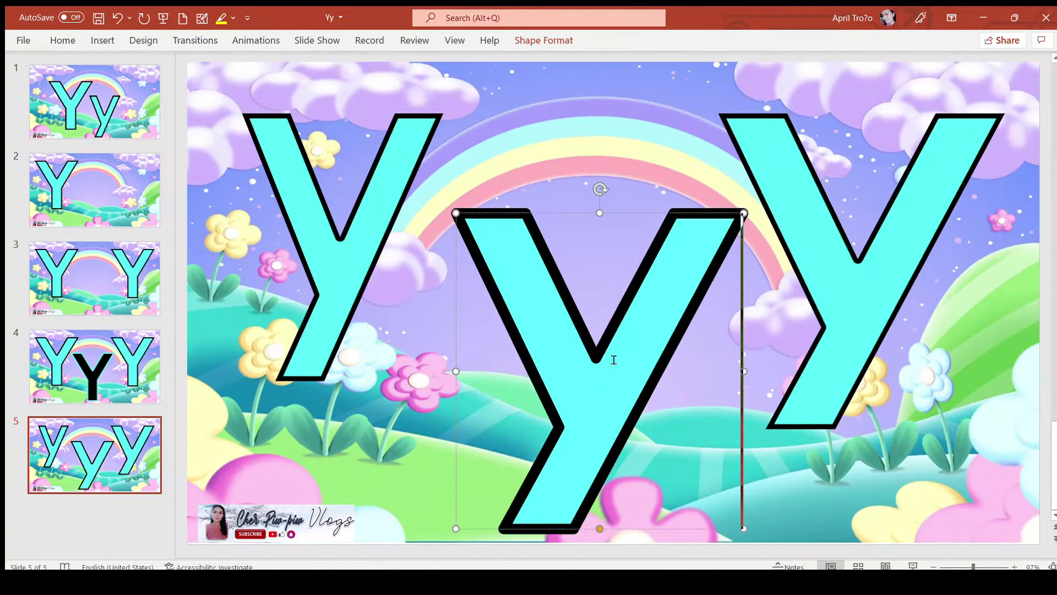
Step: Replace the left capital Y with a lowercase y and enlarge it
left_click(409, 257)
double_click(409, 257)
key("ctrl+v")
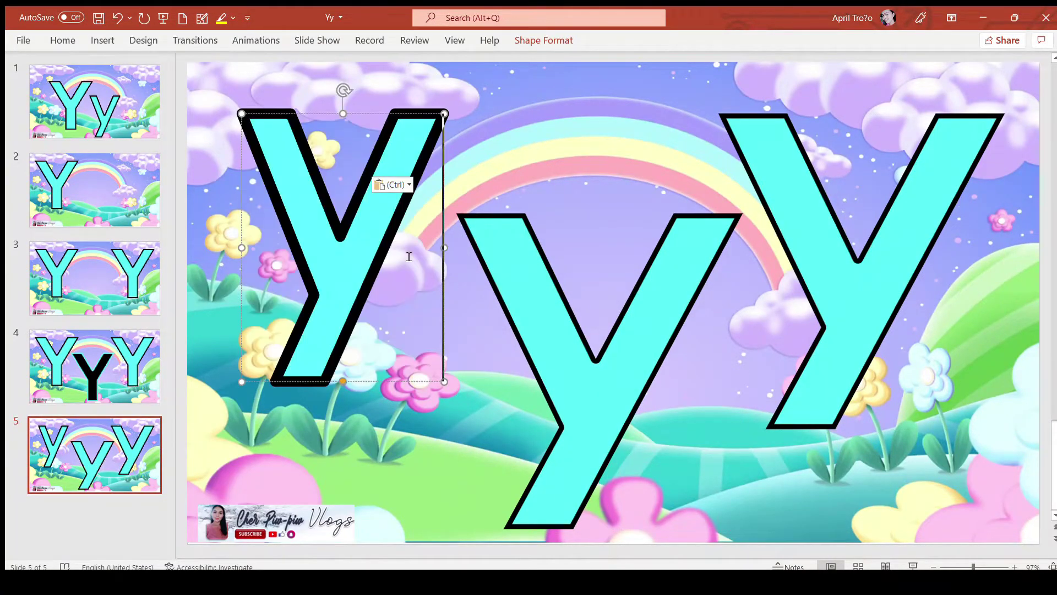
left_click(445, 381)
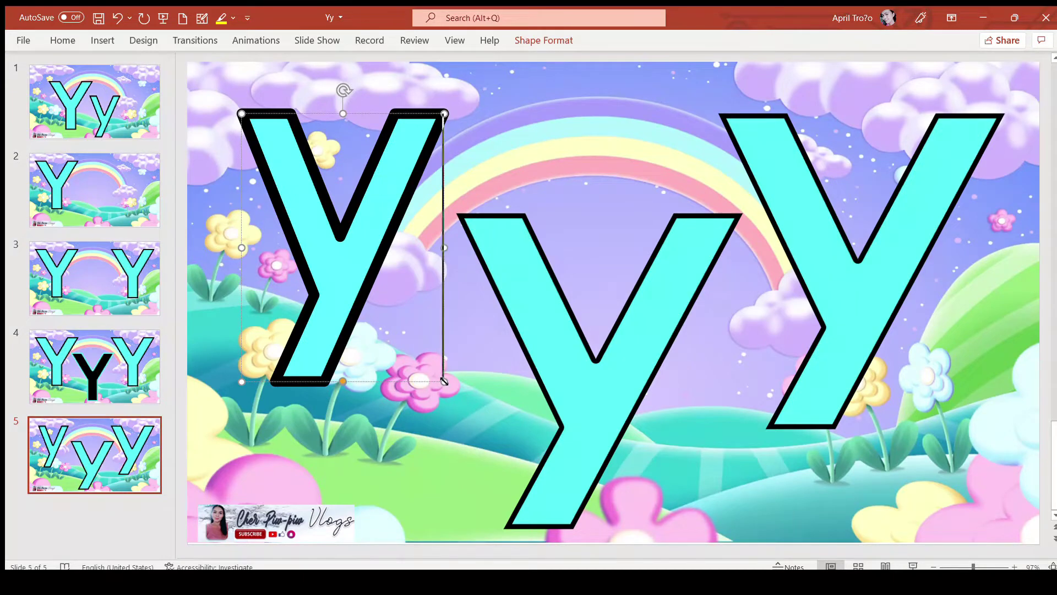
left_click_drag(444, 381, 456, 418)
left_click(568, 356)
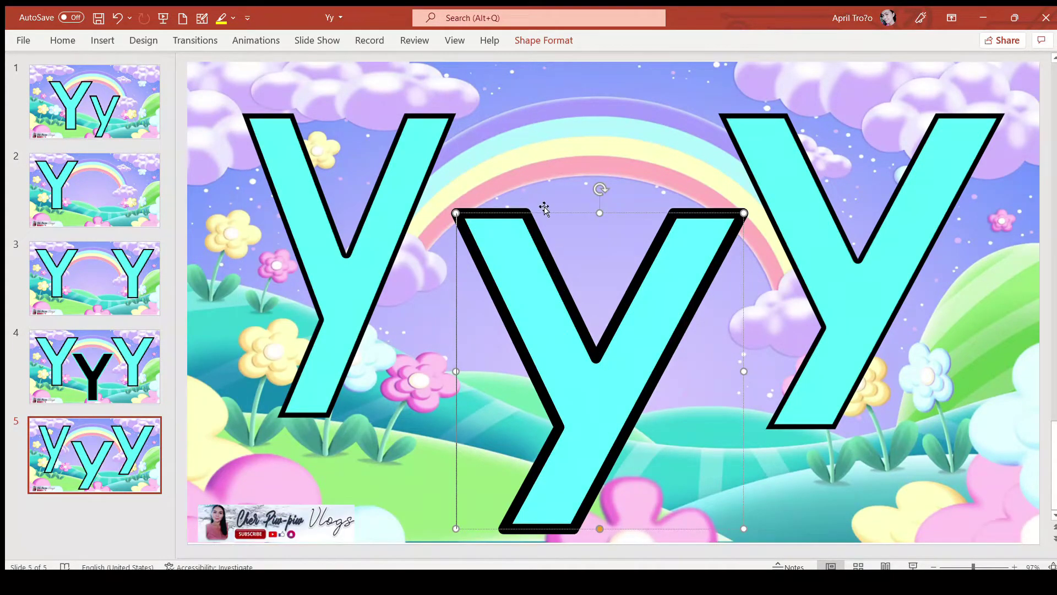
Step: Remove the middle and right y letters, keeping only the left y, and undo a background shift
key("ctrl+z")
key("ctrl+z")
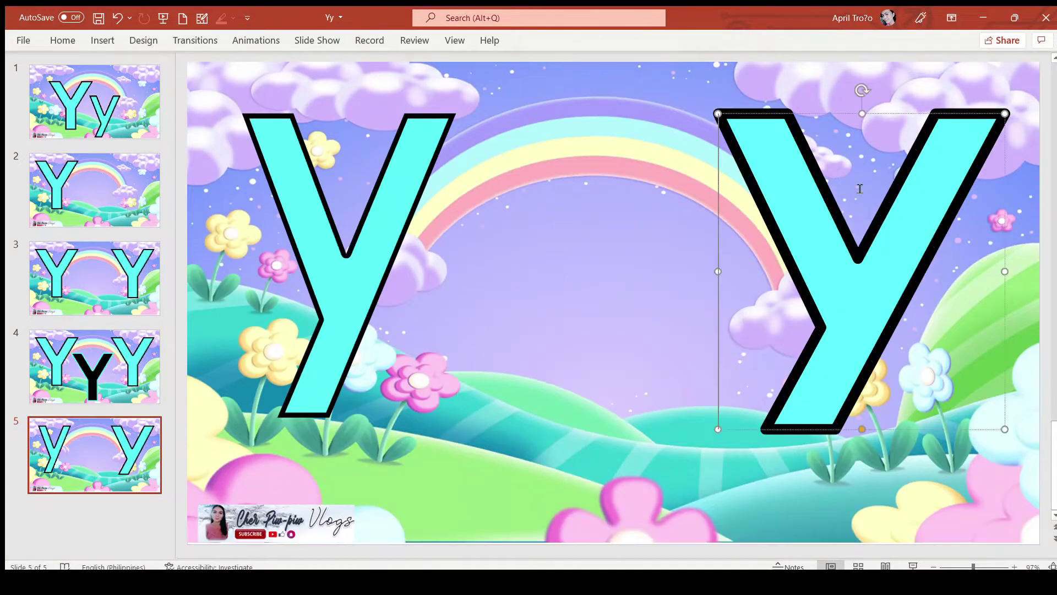
key("ctrl+z")
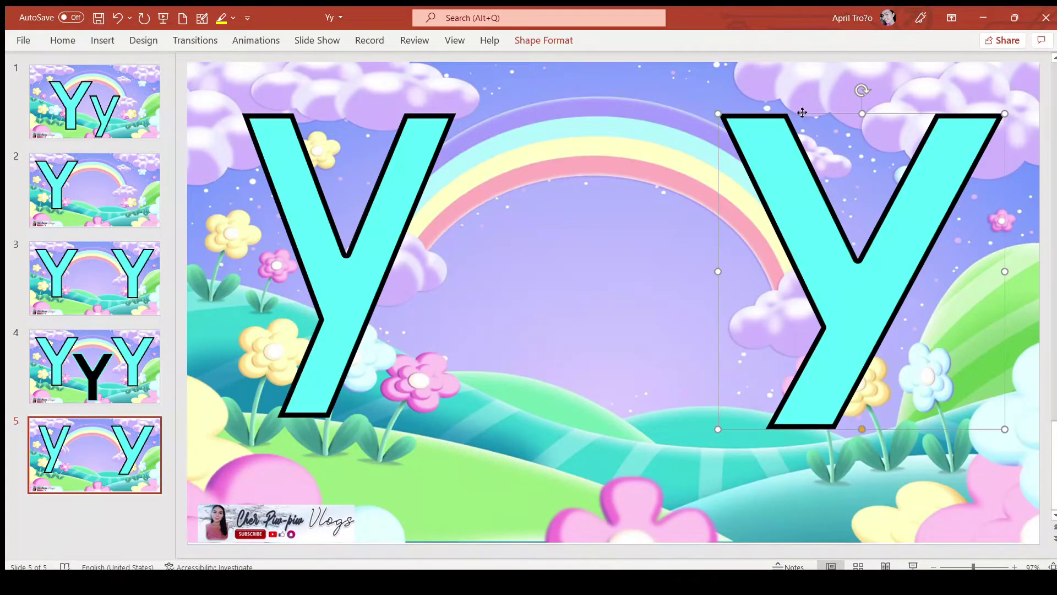
key("ctrl+z")
key("ctrl+z")
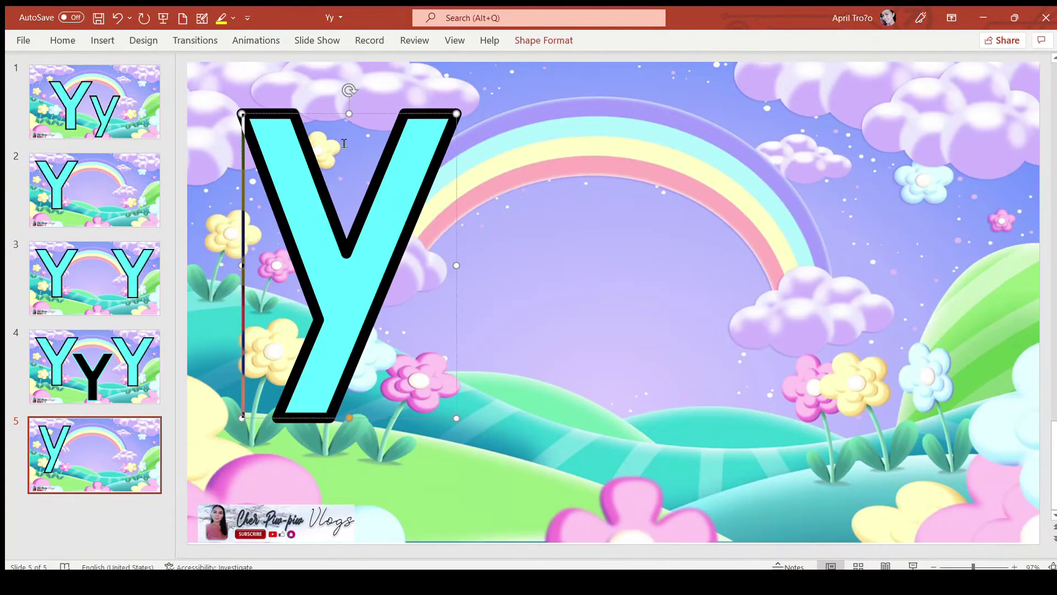
left_click_drag(320, 113, 310, 105)
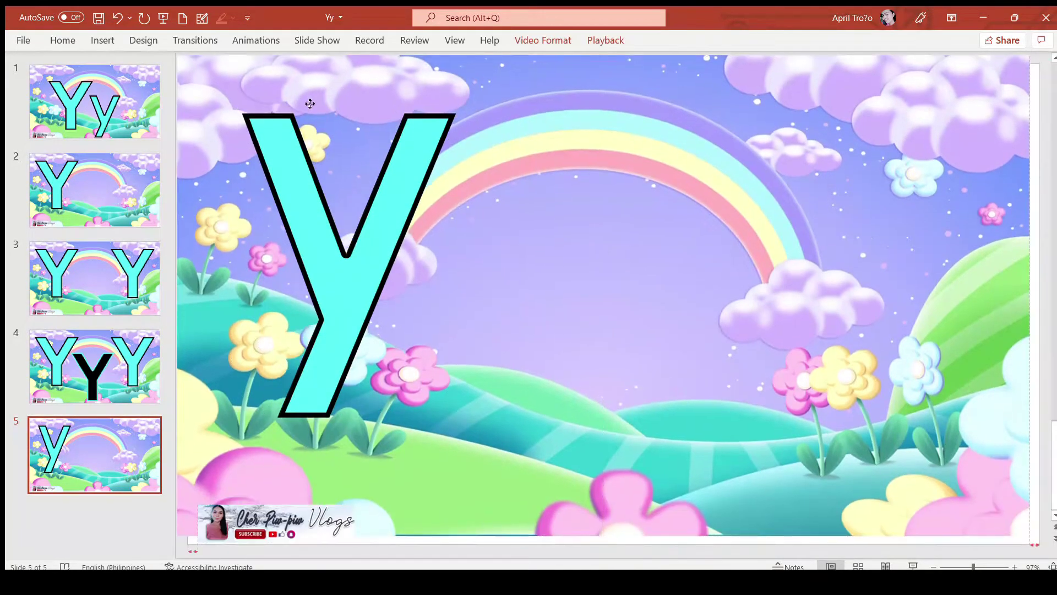
key("ctrl+z")
Step: Paste two copies of the left y and place them at the right and centre
left_click(307, 119)
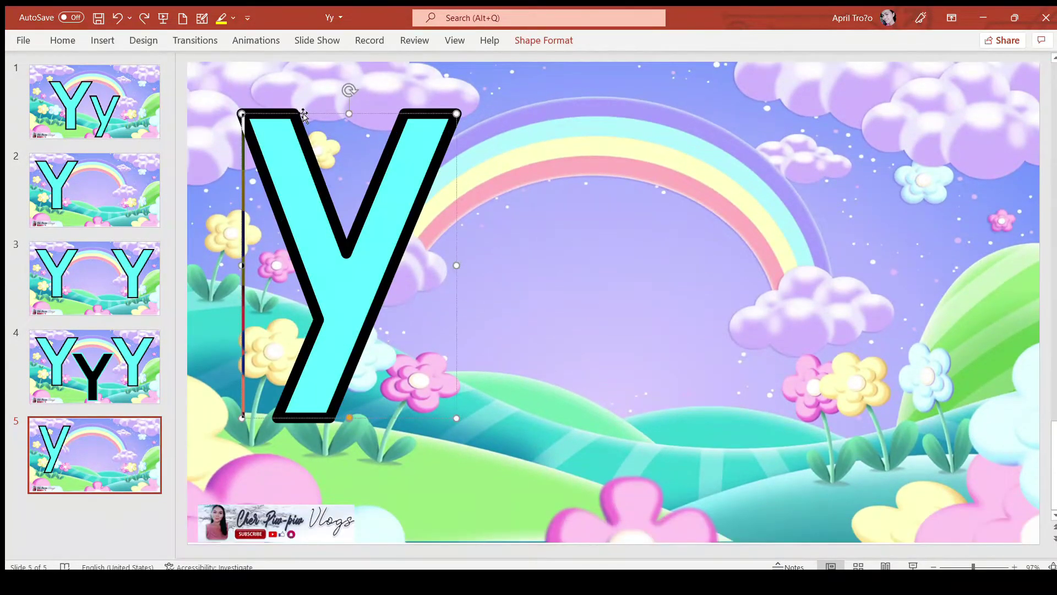
key("ctrl+v")
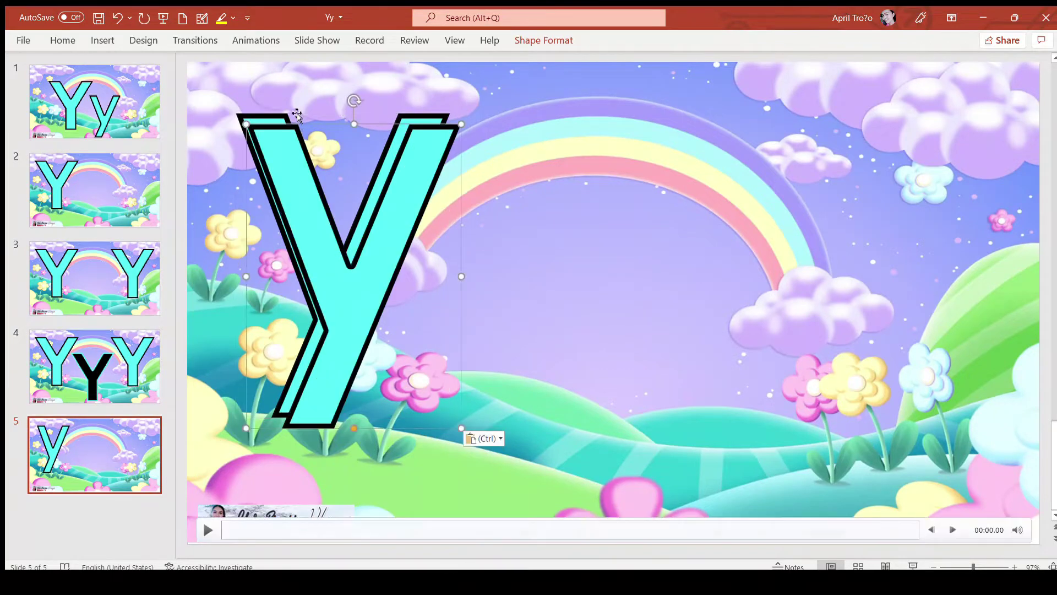
mouse_move(306, 124)
left_mouse_down()
mouse_move(746, 146)
mouse_move(867, 121)
left_mouse_up()
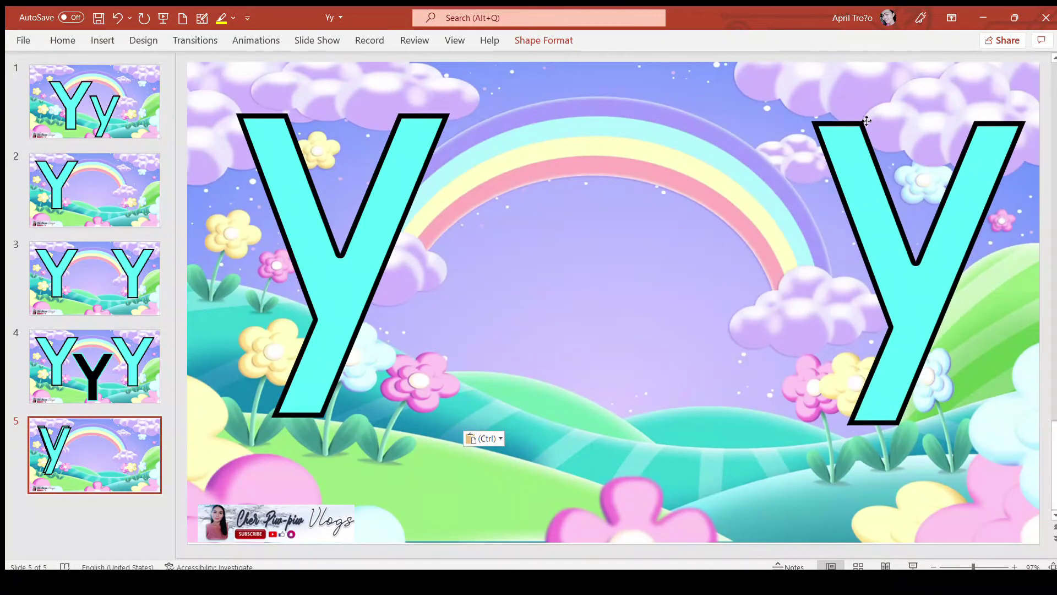
key("ctrl+v")
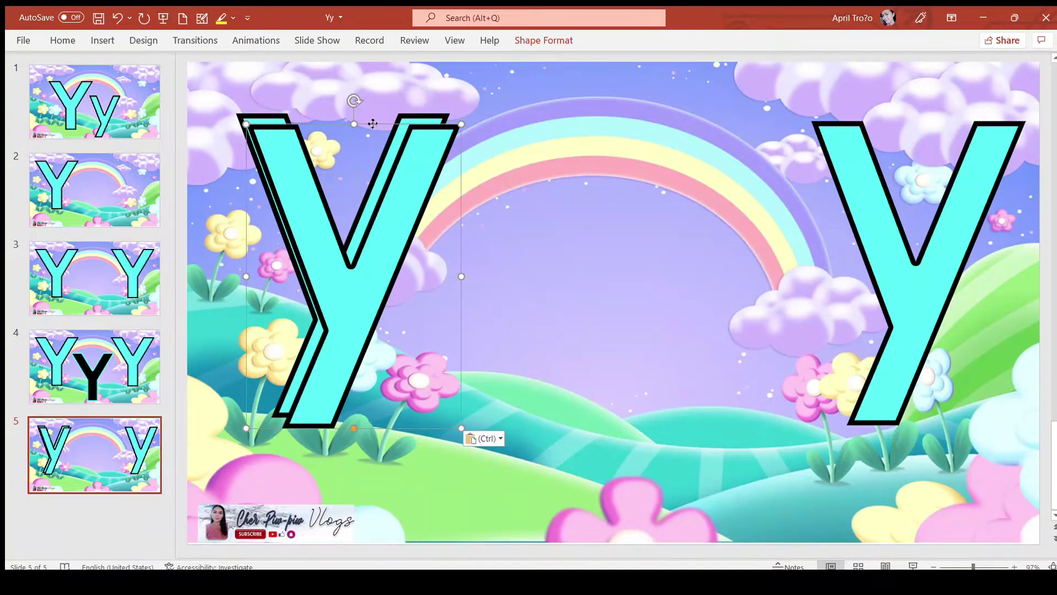
mouse_move(373, 123)
left_mouse_down()
mouse_move(639, 207)
mouse_move(628, 209)
left_mouse_up()
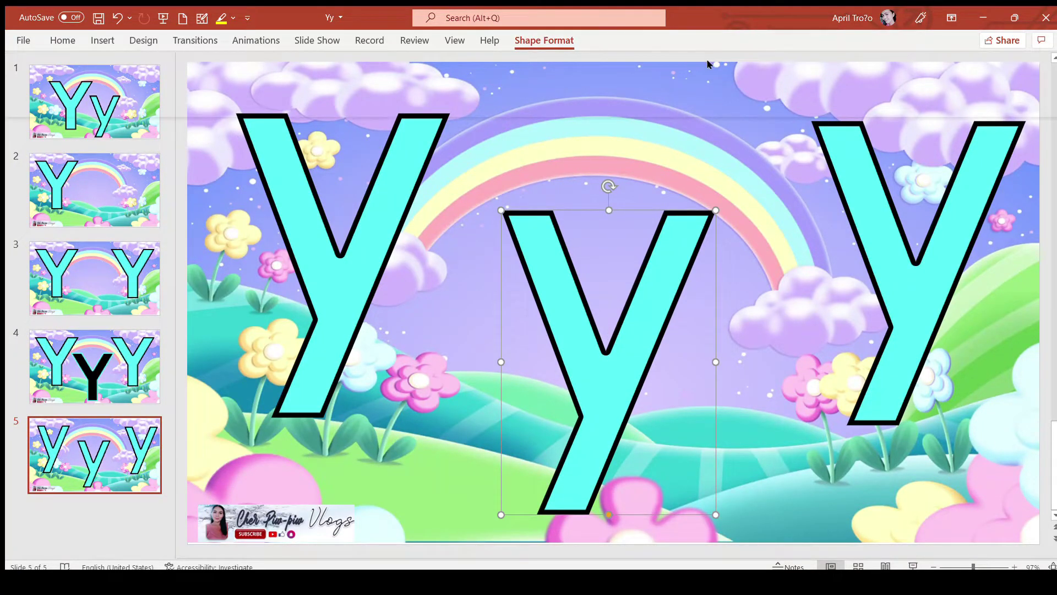
Step: Undo the recent edits to slide 5's middle y and remove the accidental blank slide
key("ctrl+z")
key("ctrl+z")
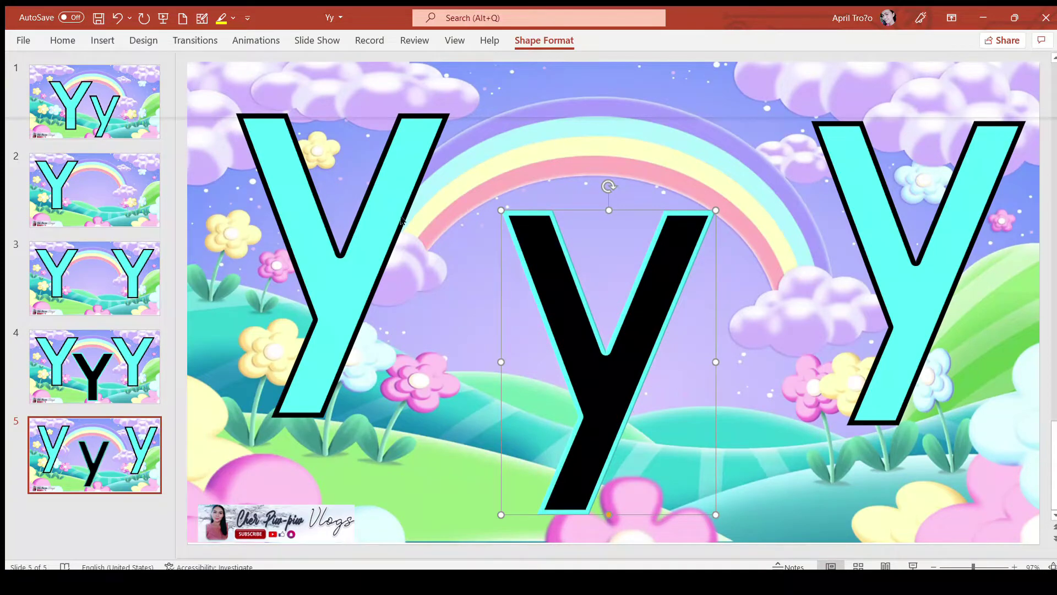
left_click(134, 438)
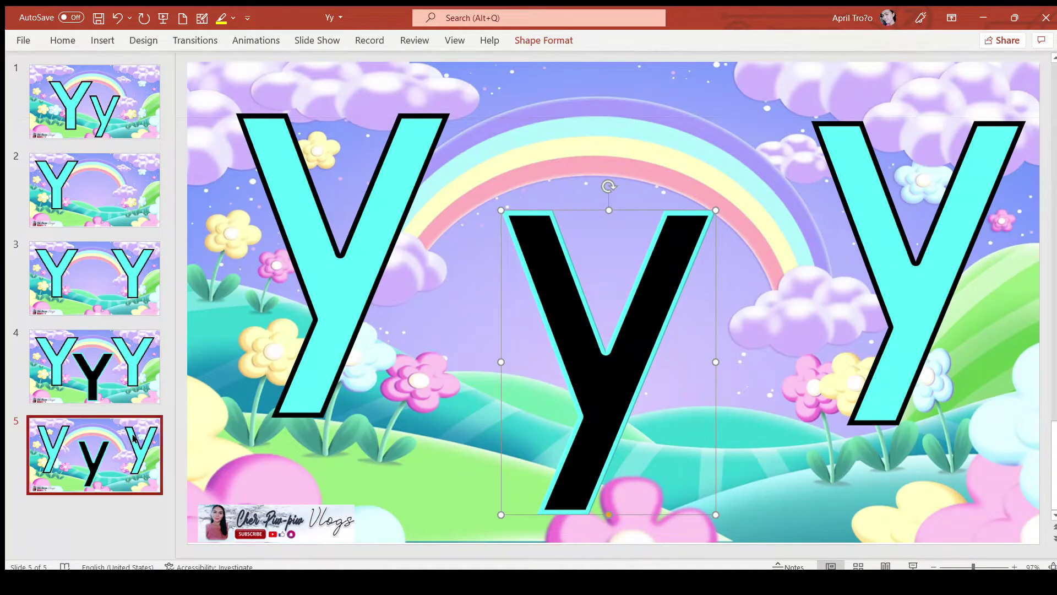
key("ctrl+z")
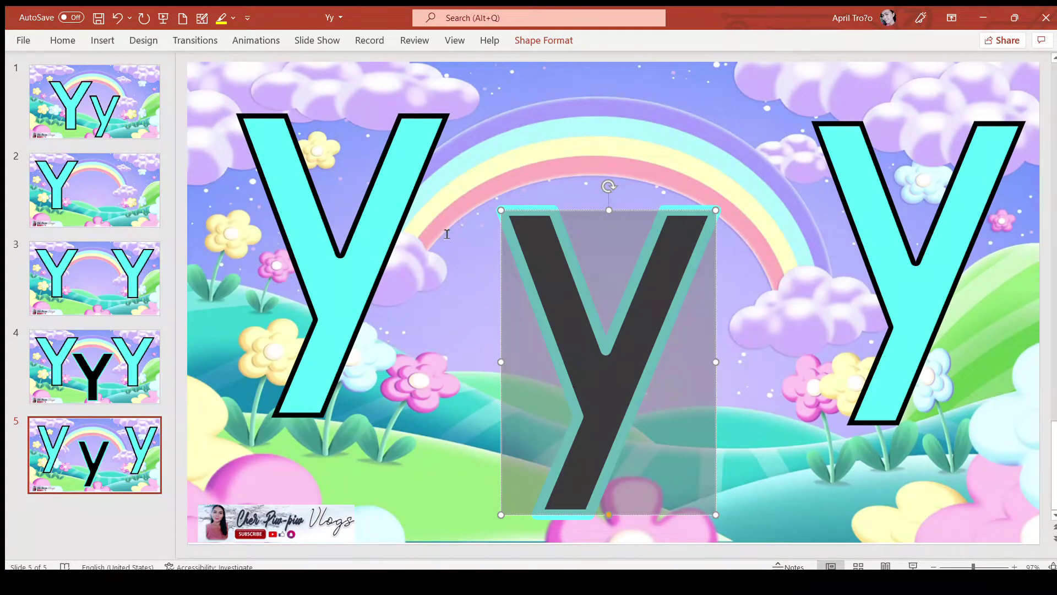
key("ctrl+z")
left_click(126, 449)
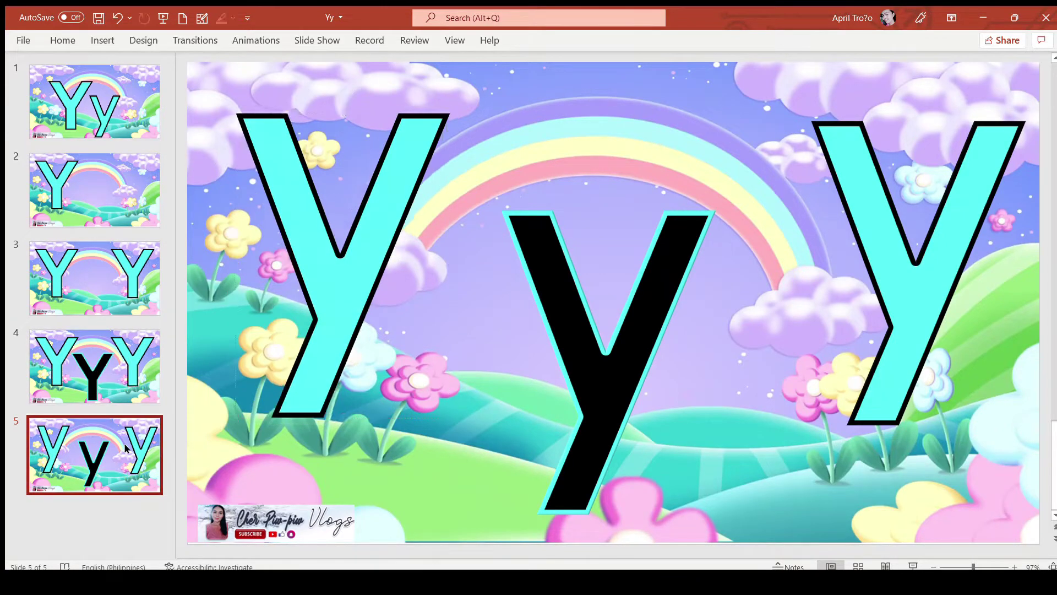
key("Return")
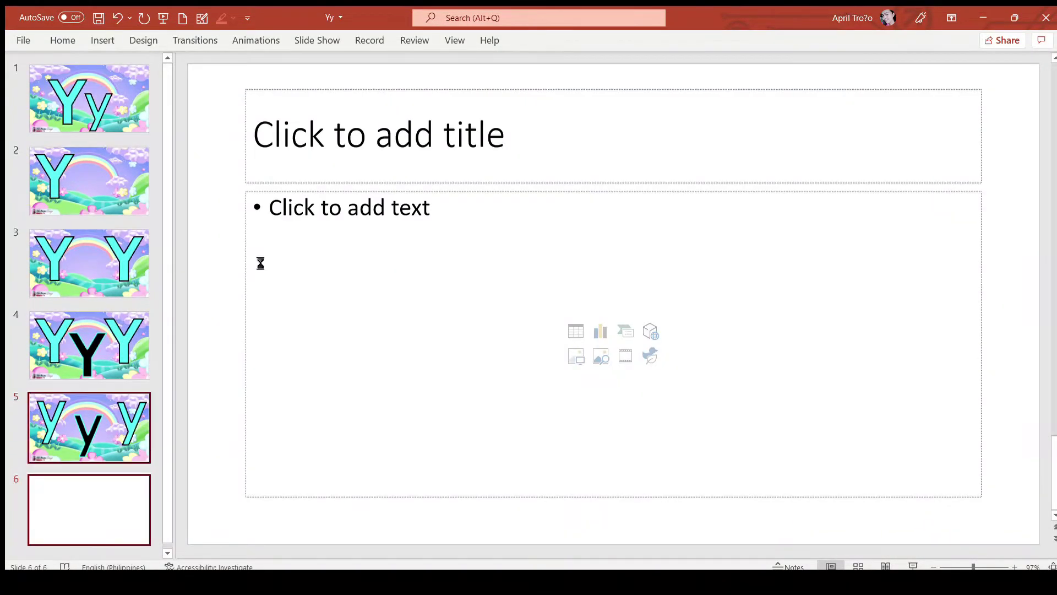
key("ctrl+z")
Step: Paste a copy of slide 5 as slide 6 and delete its black lowercase y
left_click(105, 446)
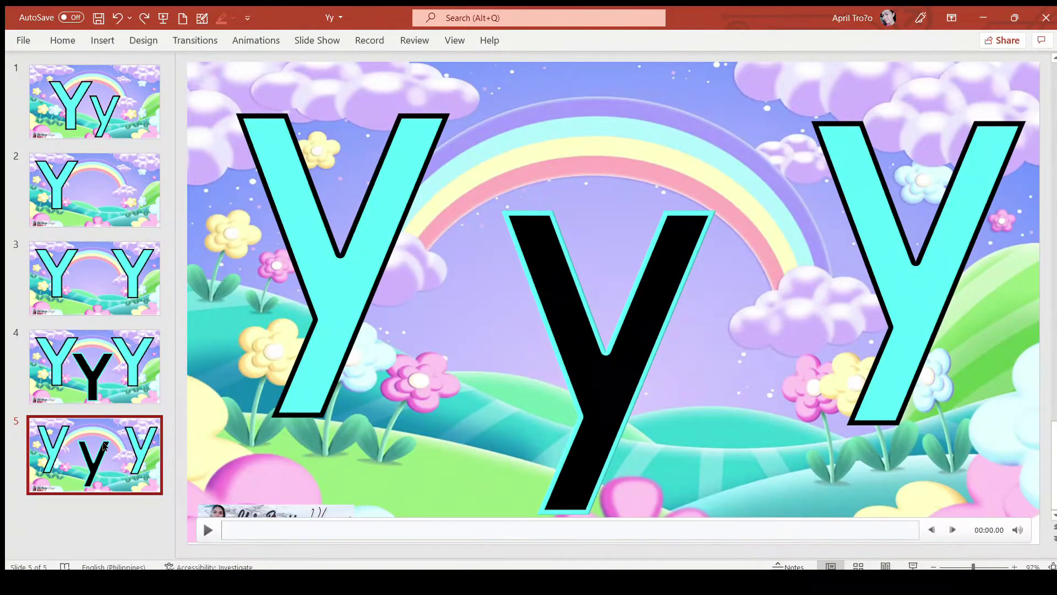
key("ctrl+v")
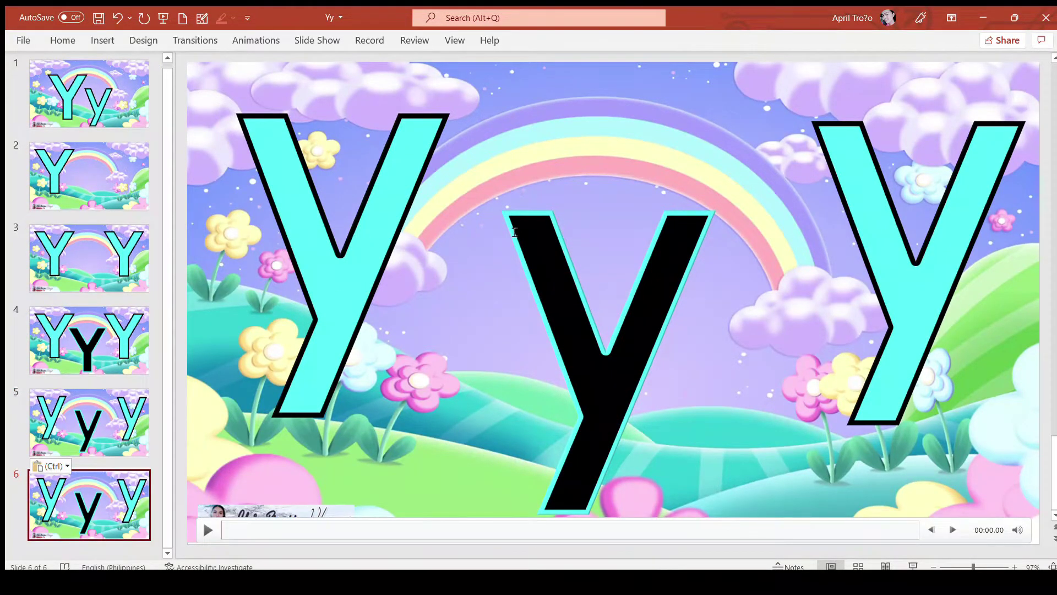
left_click(596, 270)
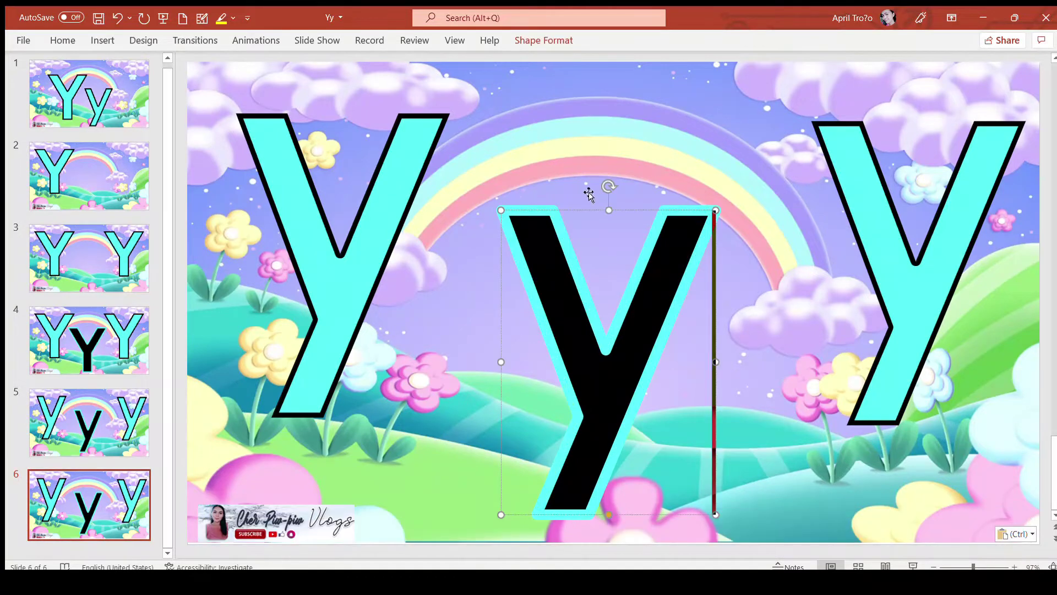
key("Delete")
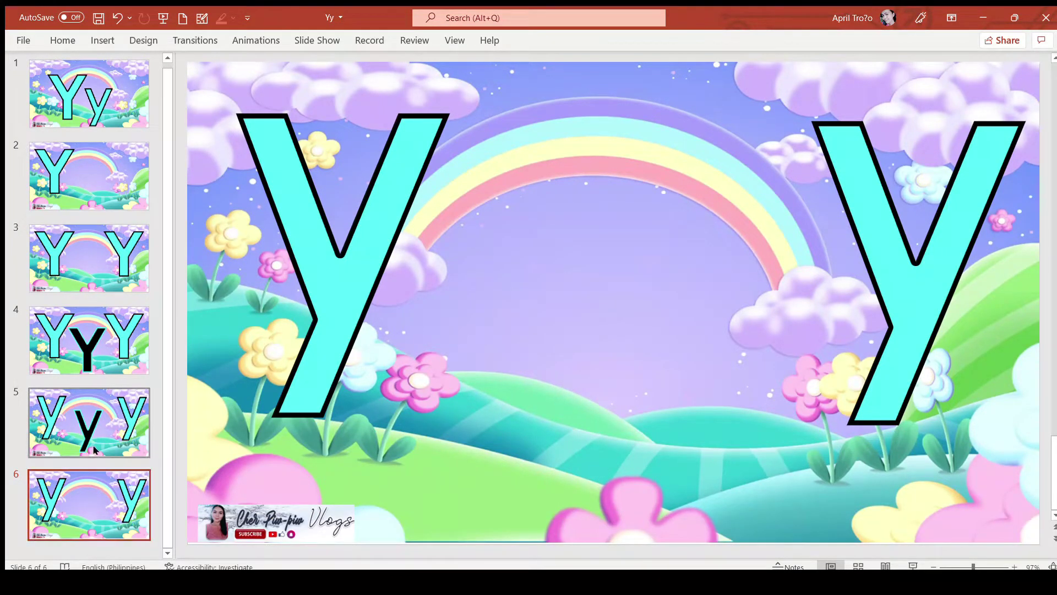
Step: Move the three-y slide to the end, add another two-y copy, and delete slide 5's right y
left_click_drag(93, 440, 90, 535)
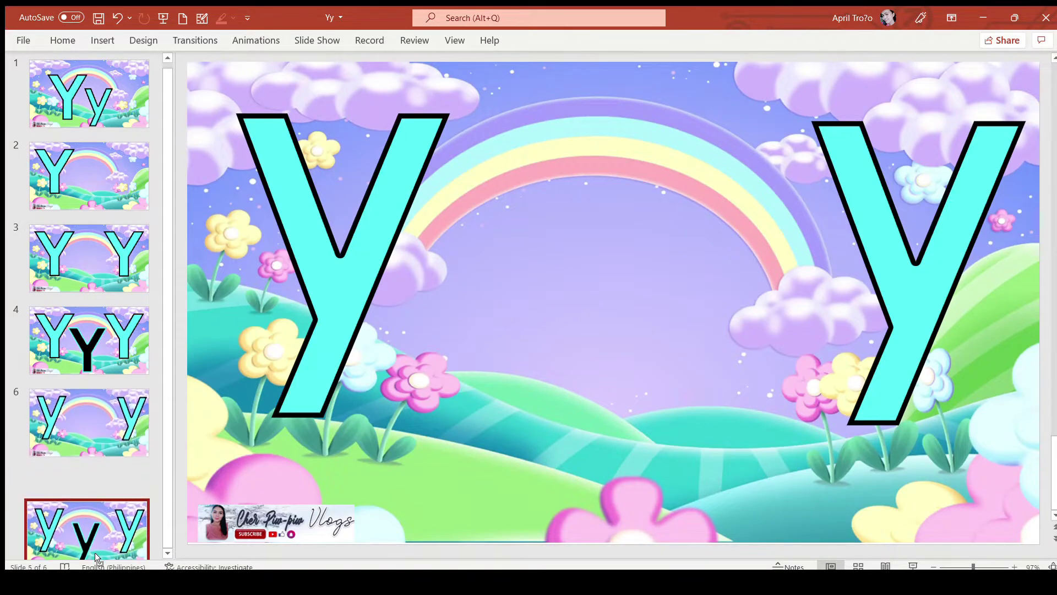
left_click(67, 440)
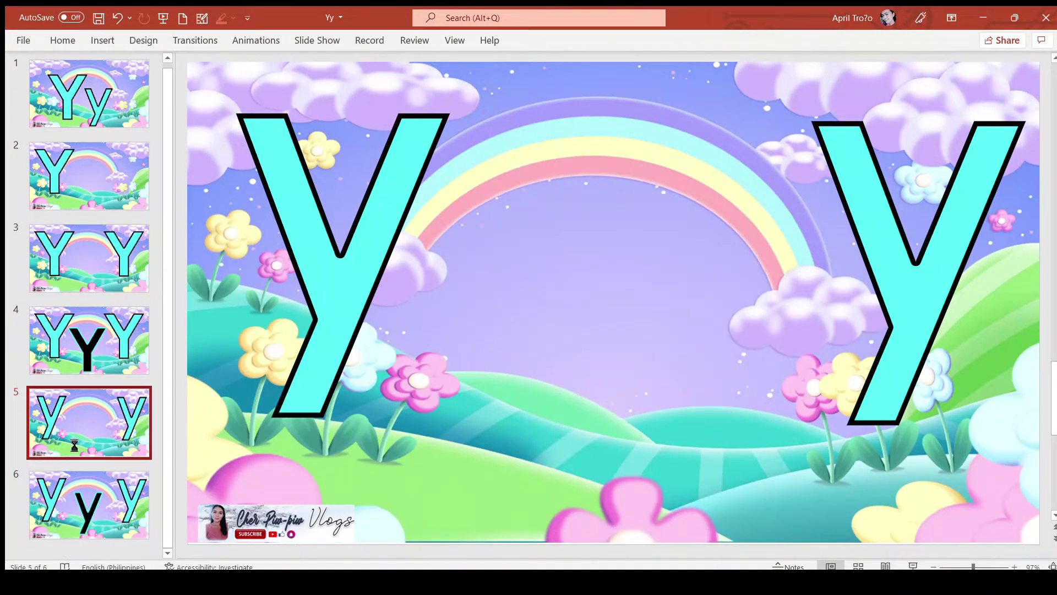
key("ctrl+v")
left_click(67, 441)
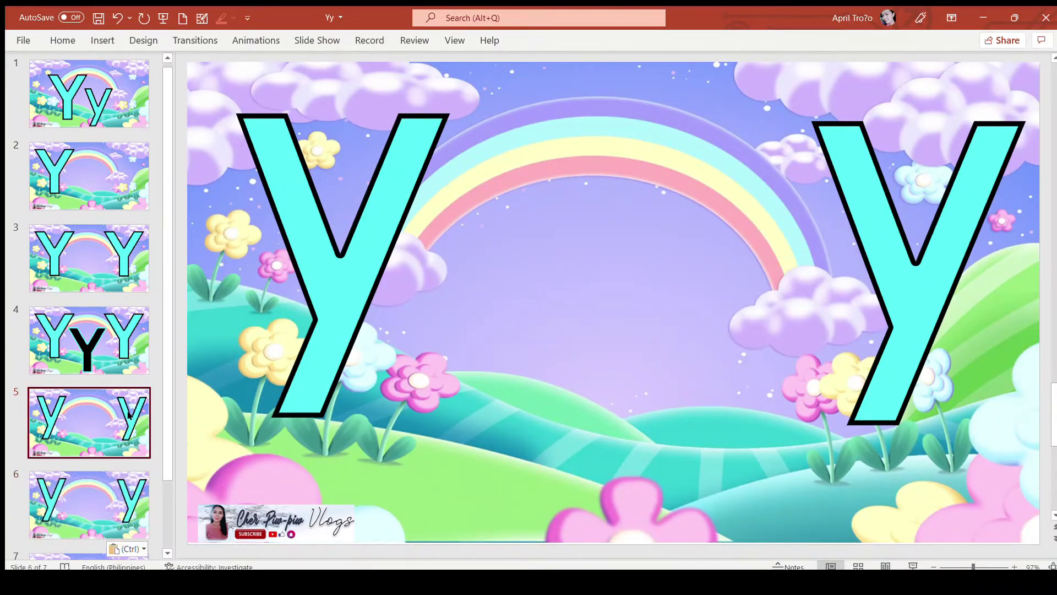
left_click(812, 266)
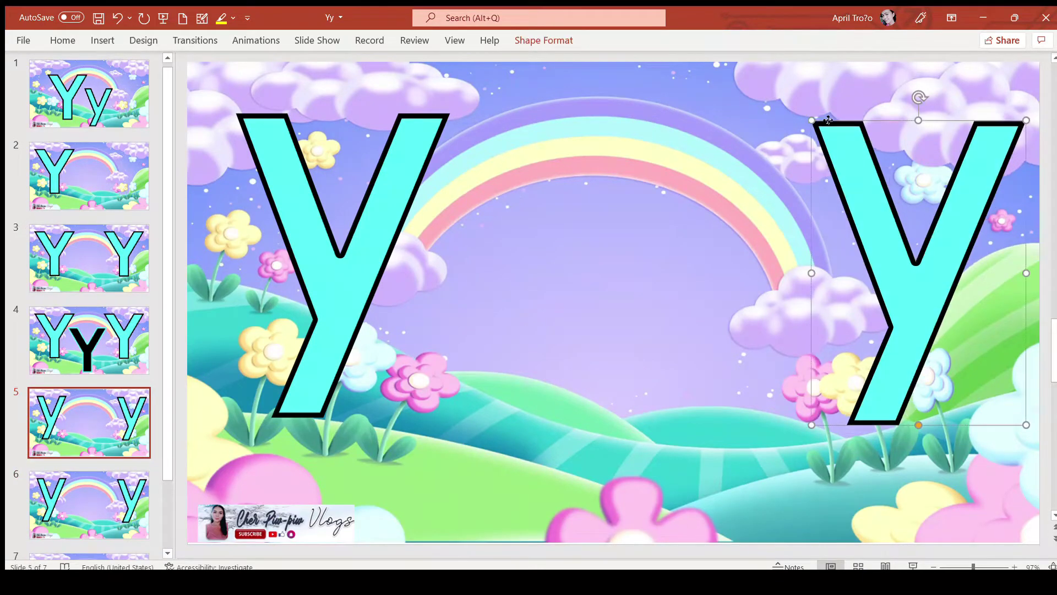
key("Delete")
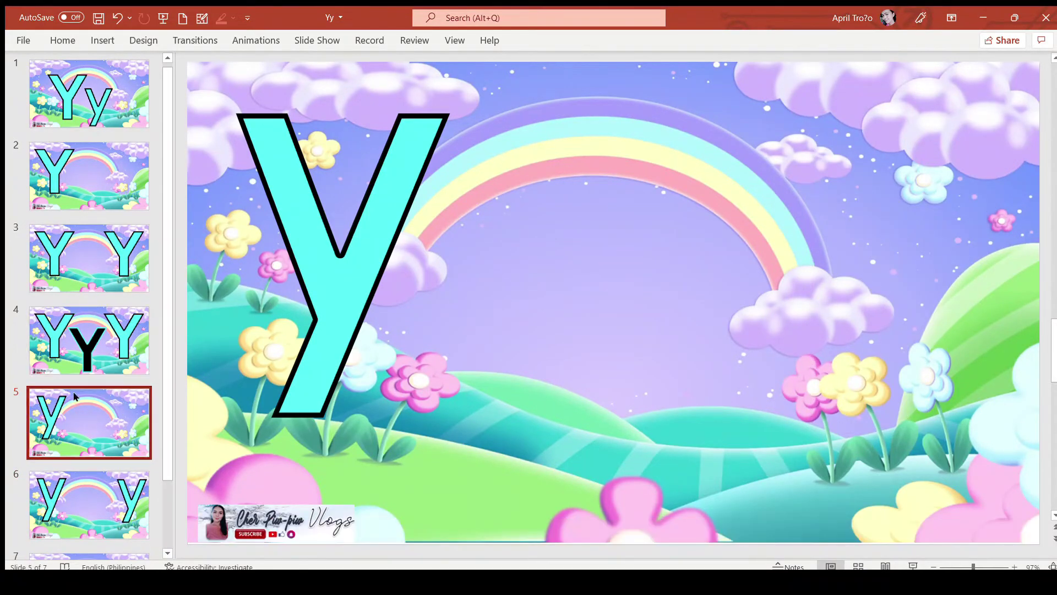
Step: Step through the slides to check the one, two, three y build-up
key("Down")
key("Down")
key("Up")
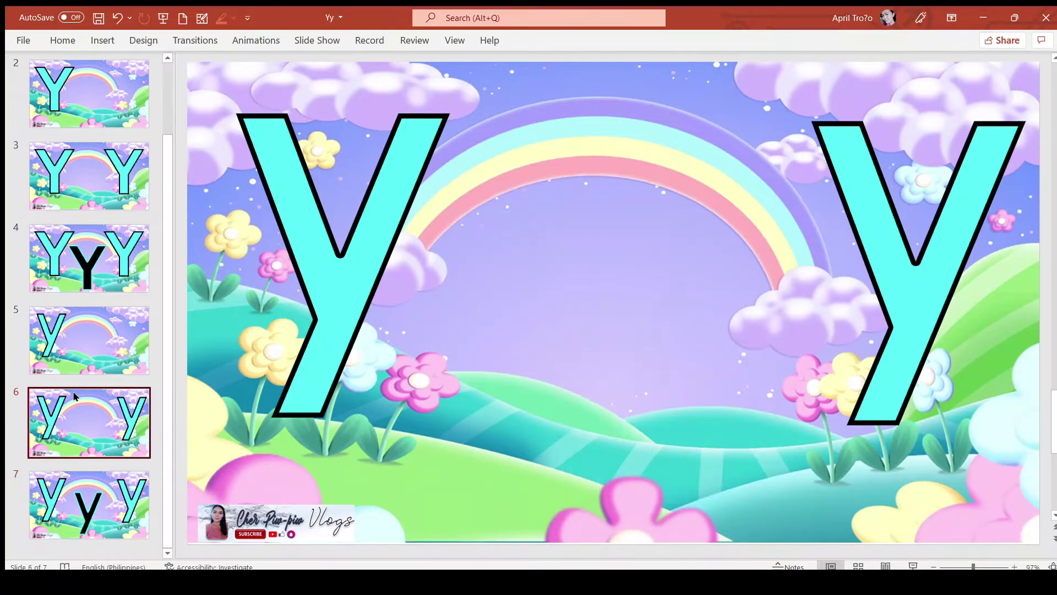
key("Up")
key("Up")
key("Up")
key("Up")
key("Up")
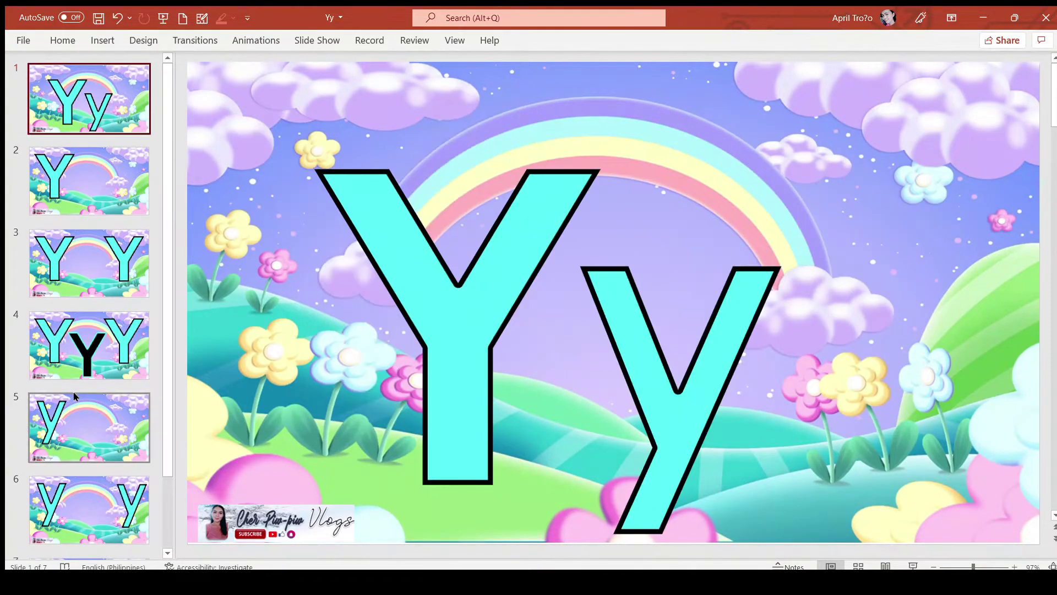
key("Down")
key("Up")
key("Down")
key("Down")
key("Down")
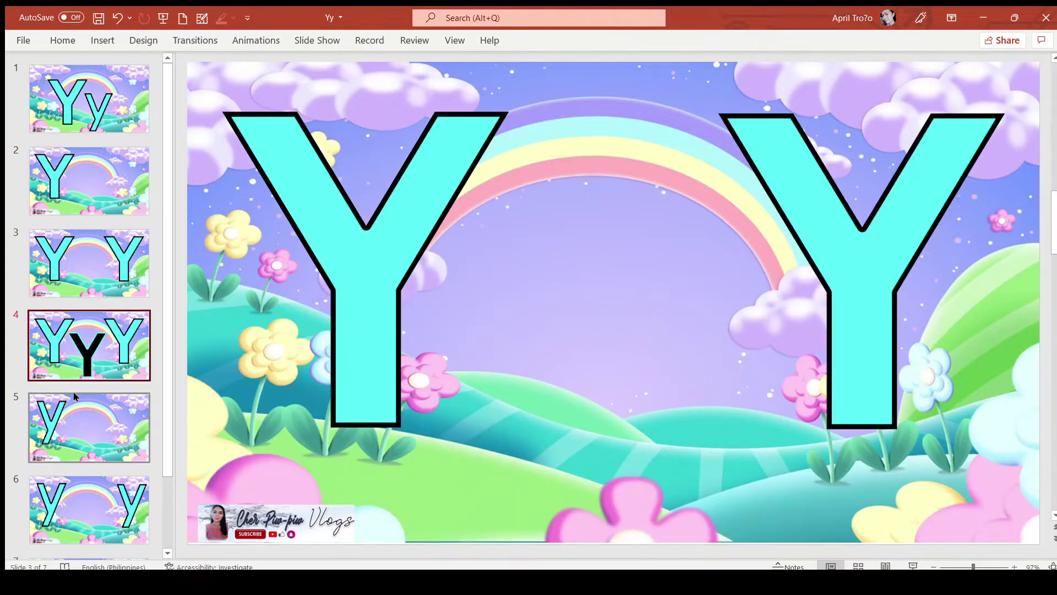
key("Down")
key("Down")
key("Down")
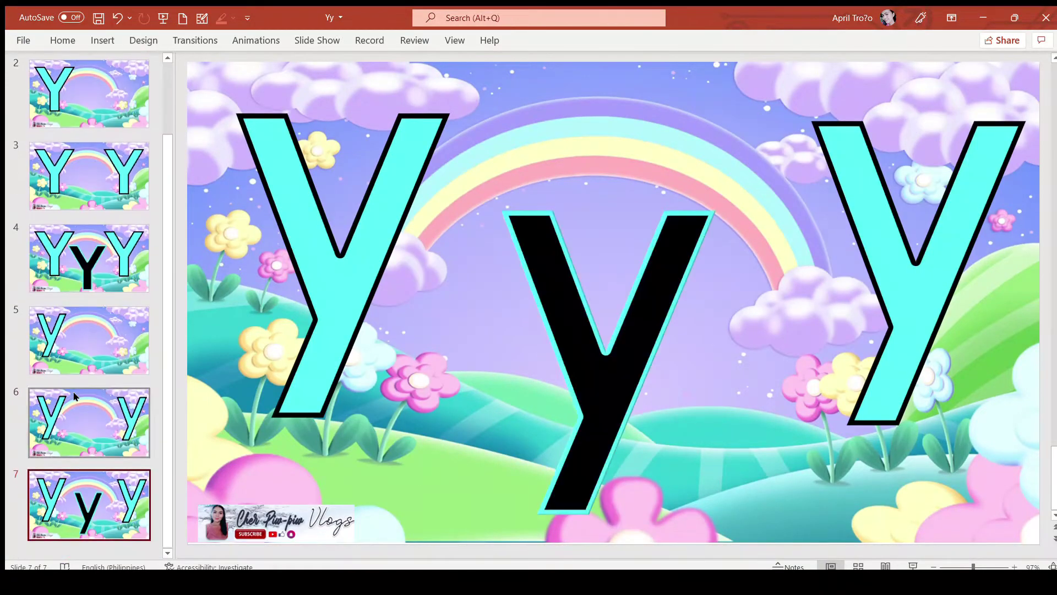
key("Up")
key("Up")
key("Up")
key("Up")
key("Up")
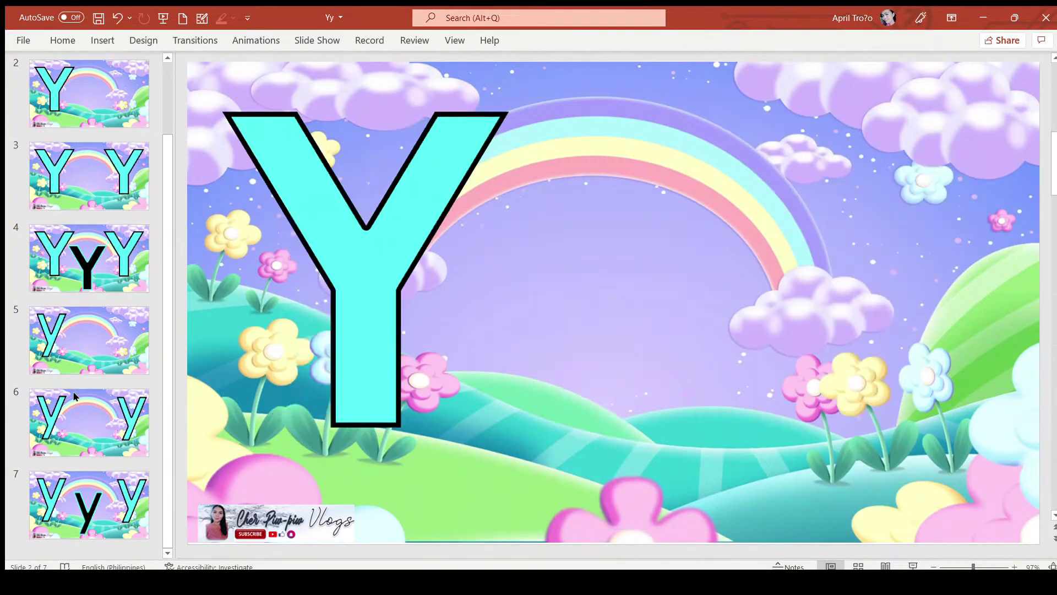
key("Up")
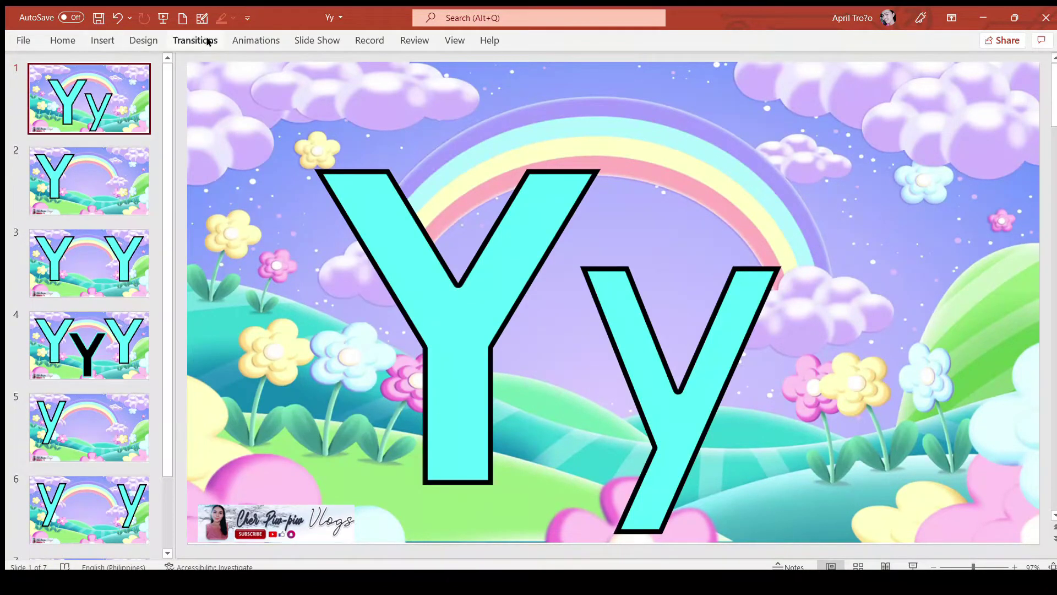
left_click(312, 41)
Step: Save the deck as Yy, type MPEG-4 Video (*.mp4), in the YOUTUBE PICTURES folder
left_click(23, 40)
left_click(71, 220)
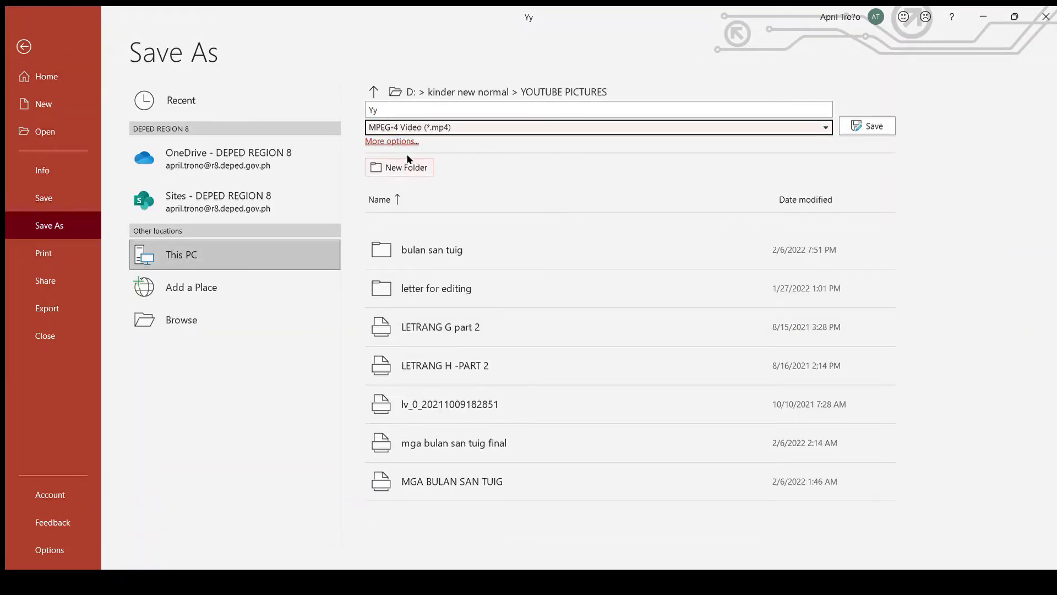
left_click(863, 128)
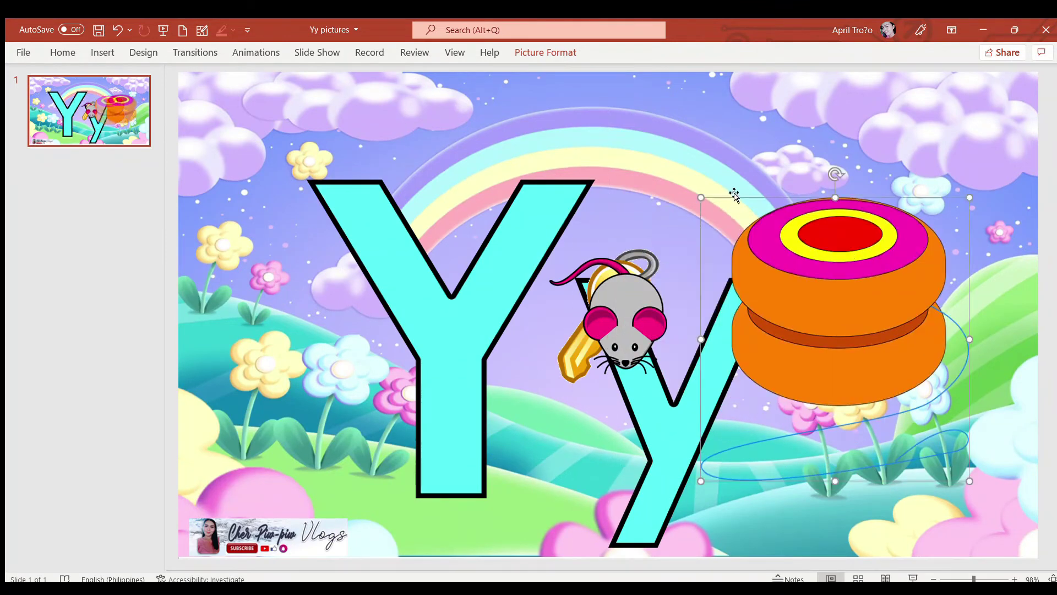
Step: Shrink the yo-yo and place the enlarged mouse and key on the big Y's stem and arm
left_click_drag(701, 197, 734, 225)
left_click_drag(852, 284, 848, 220)
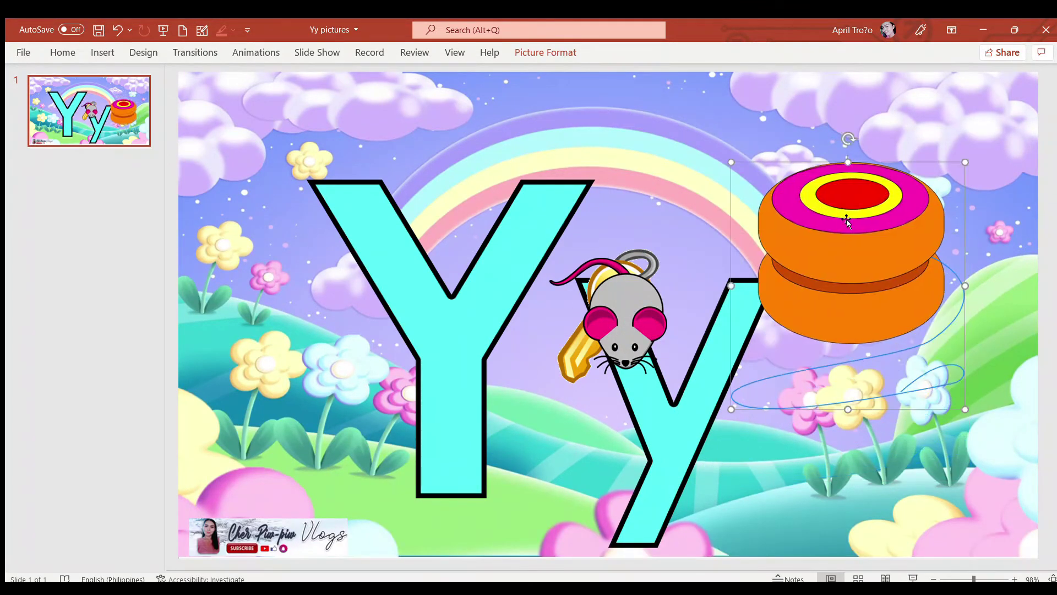
left_click(632, 308)
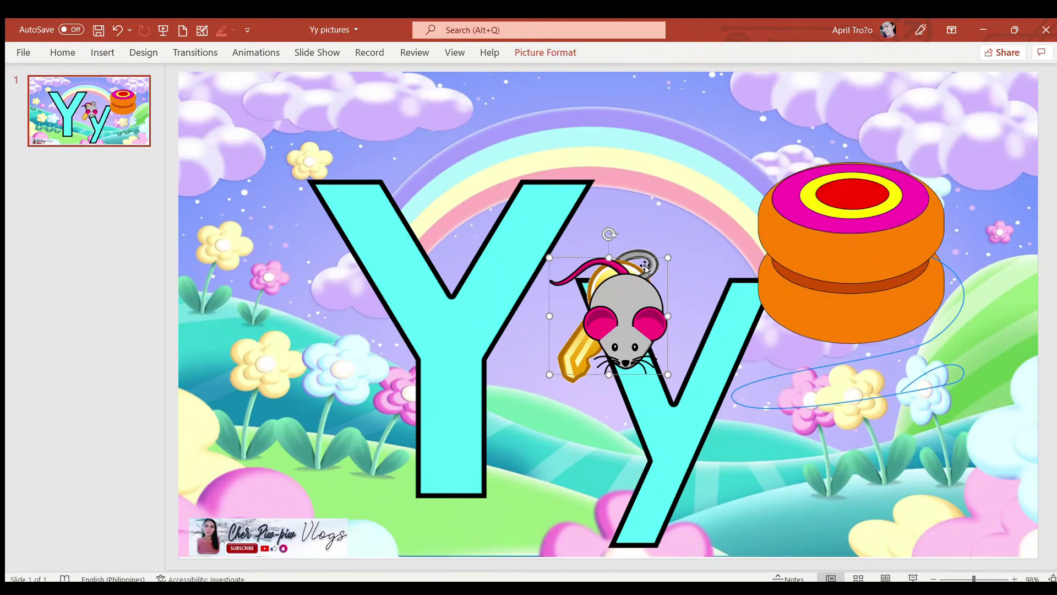
left_click_drag(645, 268, 388, 309)
left_click_drag(401, 414, 467, 482)
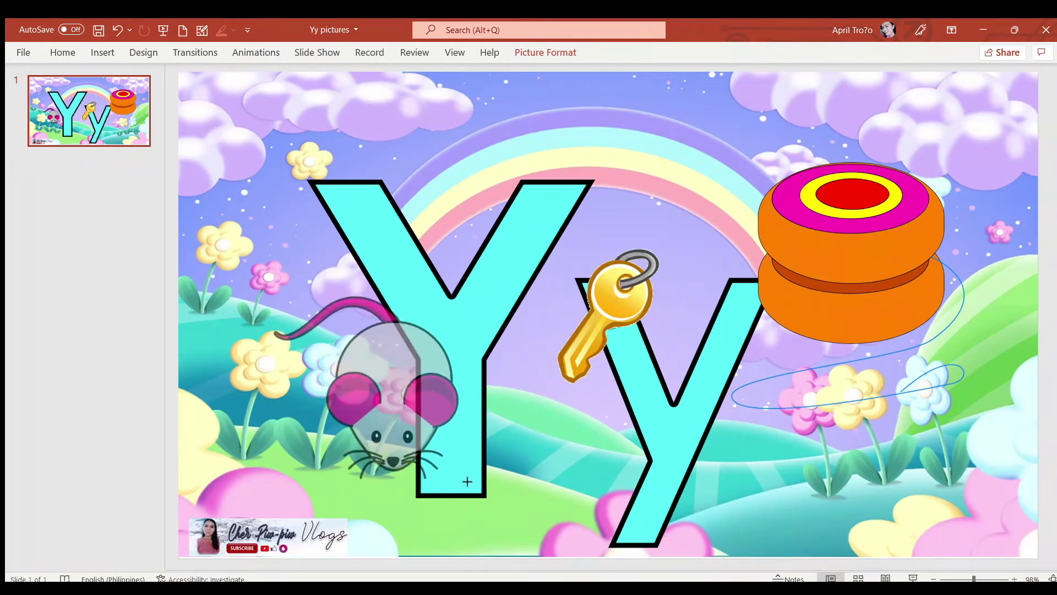
left_click_drag(384, 384, 540, 452)
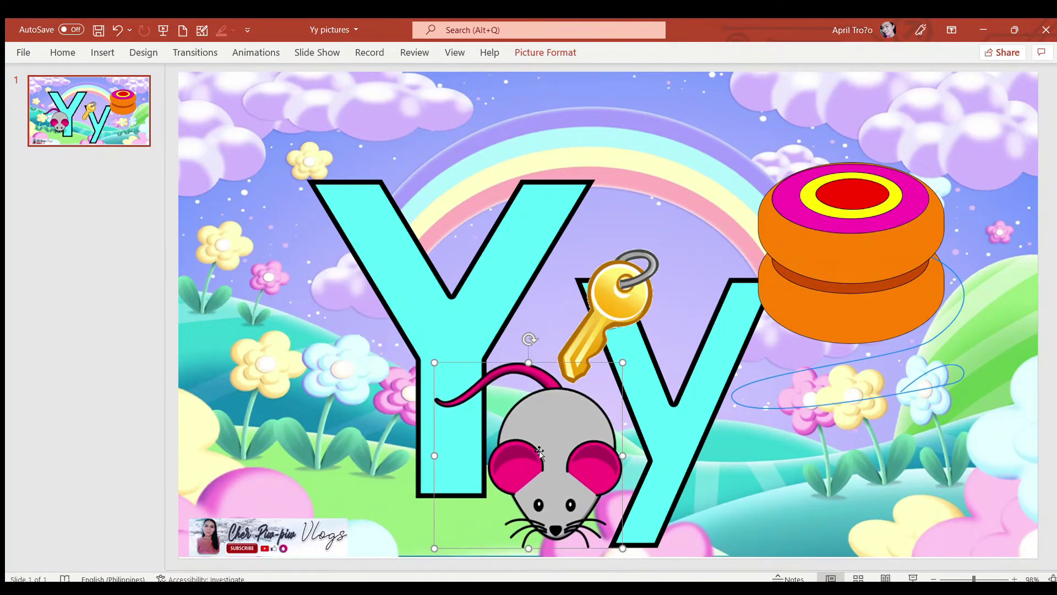
left_click_drag(609, 258, 331, 189)
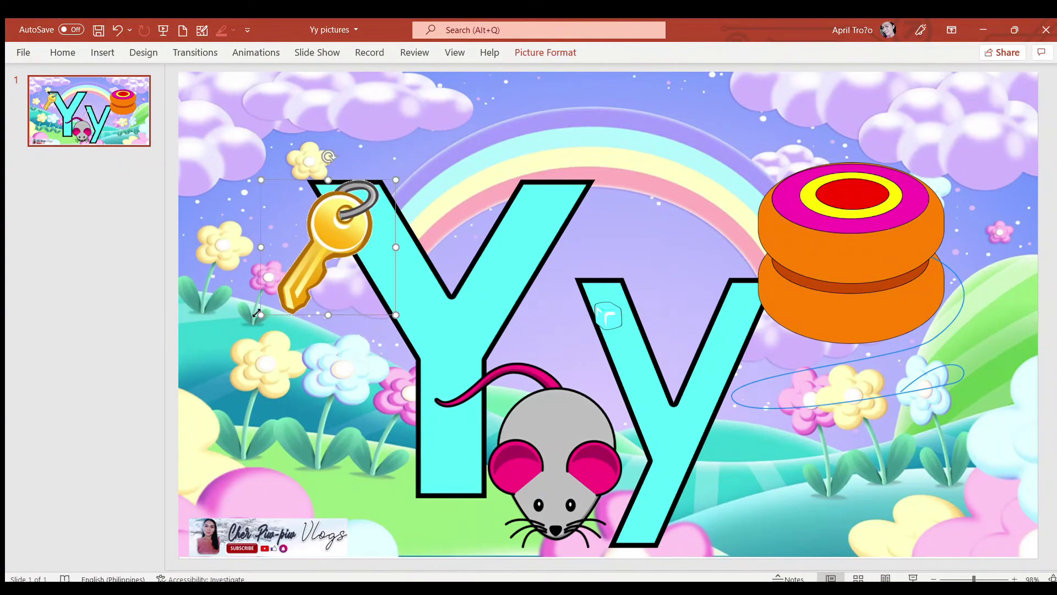
left_click_drag(261, 315, 212, 363)
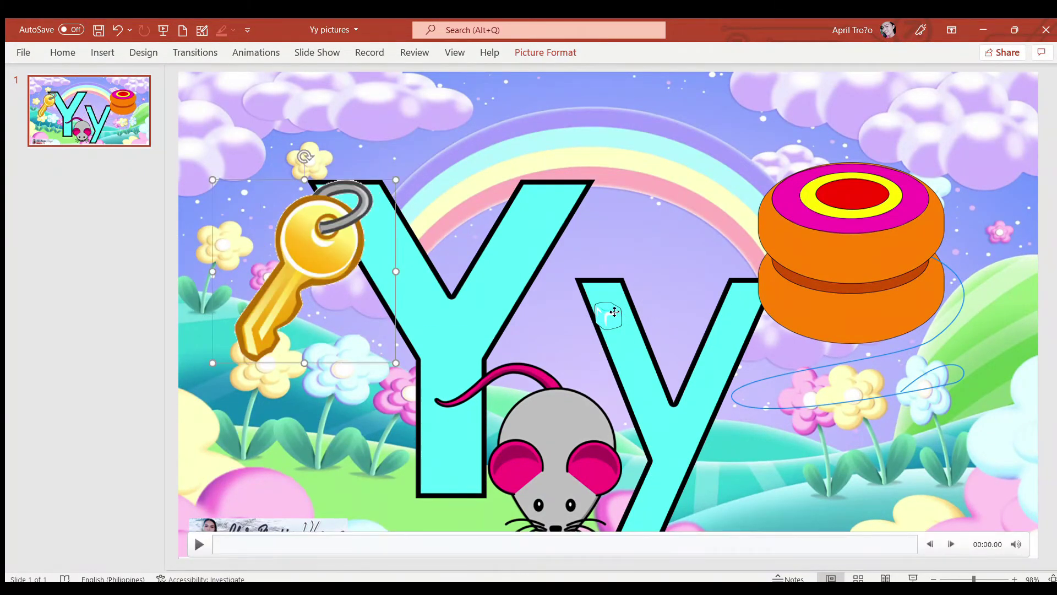
Step: Shrink the yo-yo further and stack it on top of the ice cube
mouse_move(614, 311)
left_mouse_down()
mouse_move(843, 399)
mouse_move(930, 475)
mouse_move(946, 475)
left_mouse_up()
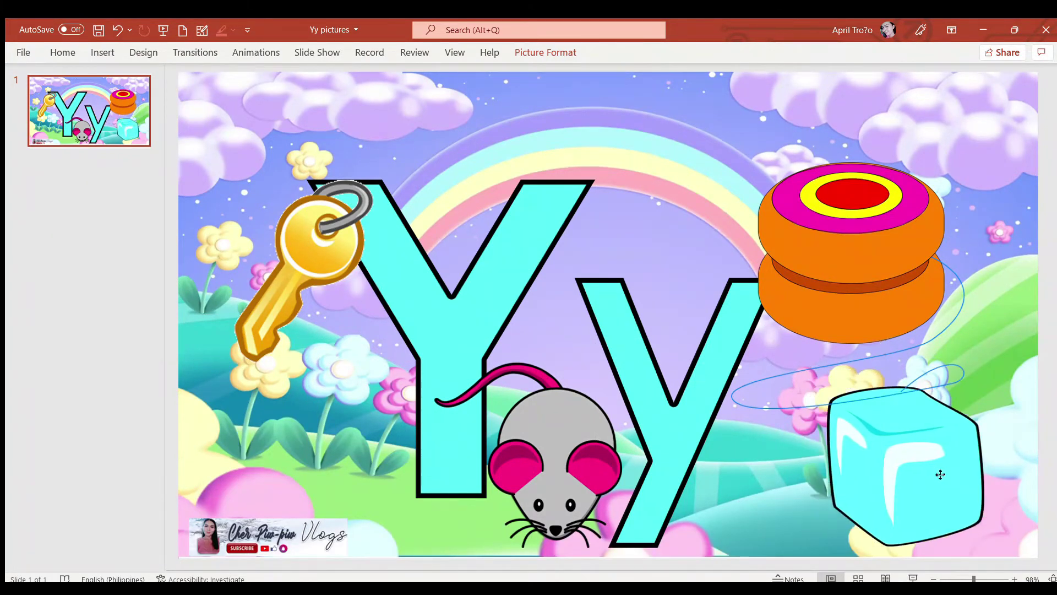
left_click(900, 346)
left_click_drag(728, 157, 789, 223)
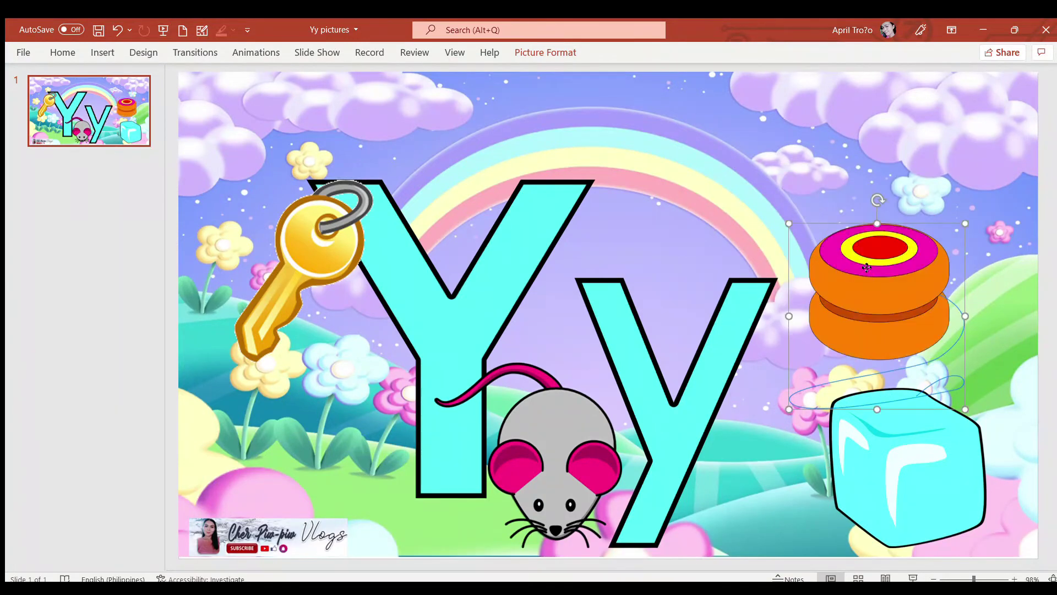
left_click_drag(867, 268, 890, 298)
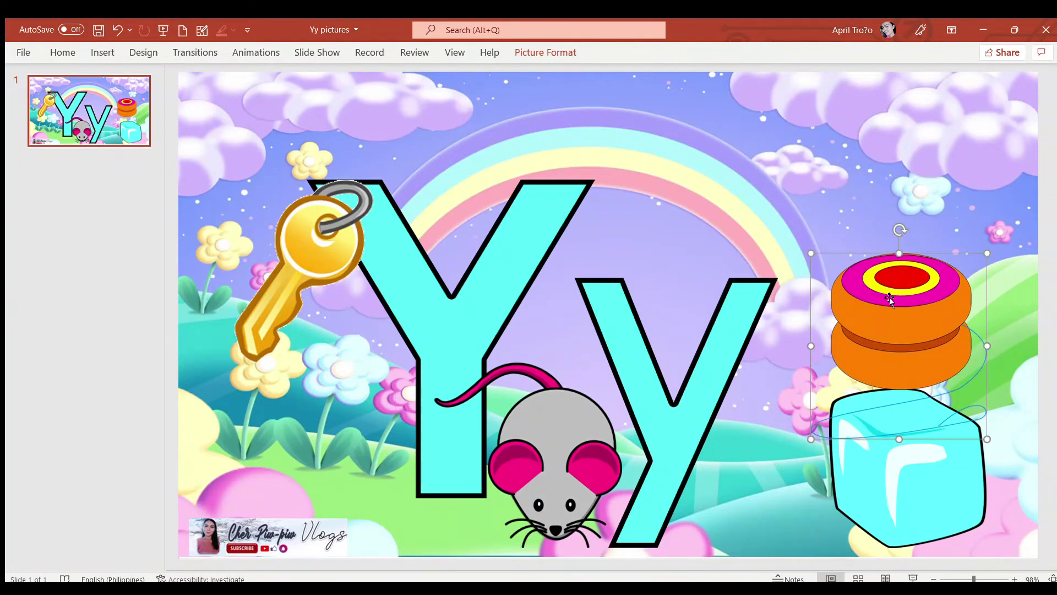
mouse_move(916, 484)
left_mouse_down()
mouse_move(887, 488)
mouse_move(935, 494)
mouse_move(838, 460)
left_mouse_up()
left_click_drag(861, 307, 812, 364)
left_click(578, 408)
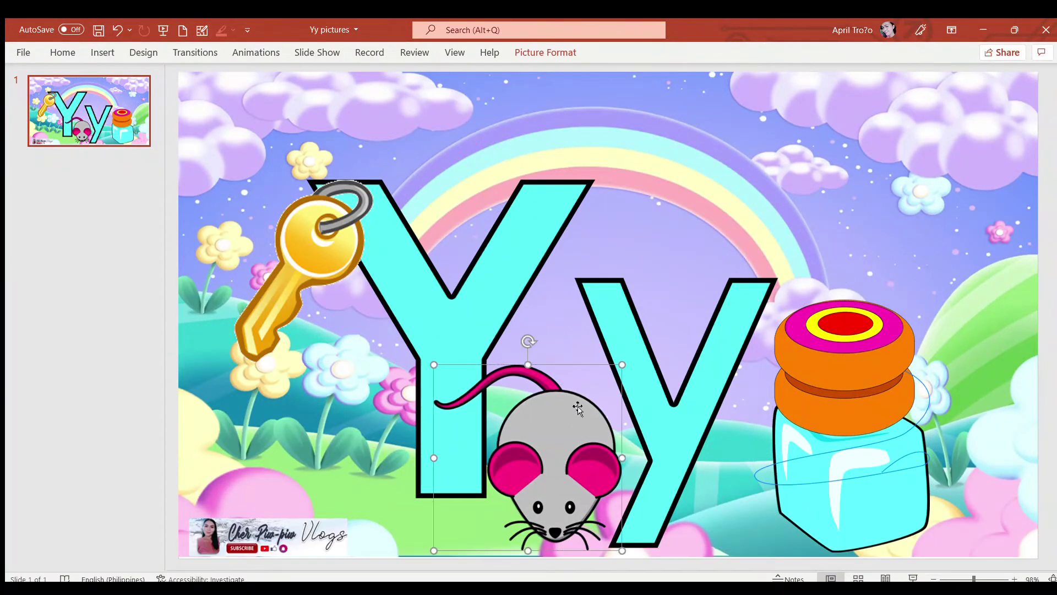
left_click(89, 106)
Step: Duplicate slide 1 twice, removing the yo-yo and then the ice cube from the original
key("ctrl+c")
key("ctrl+v")
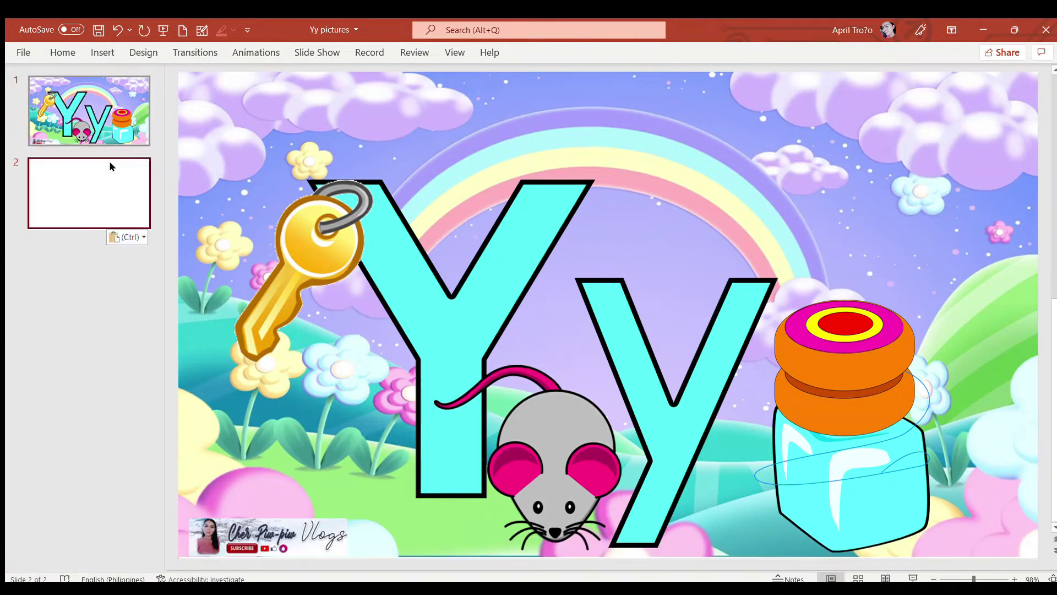
left_click(109, 113)
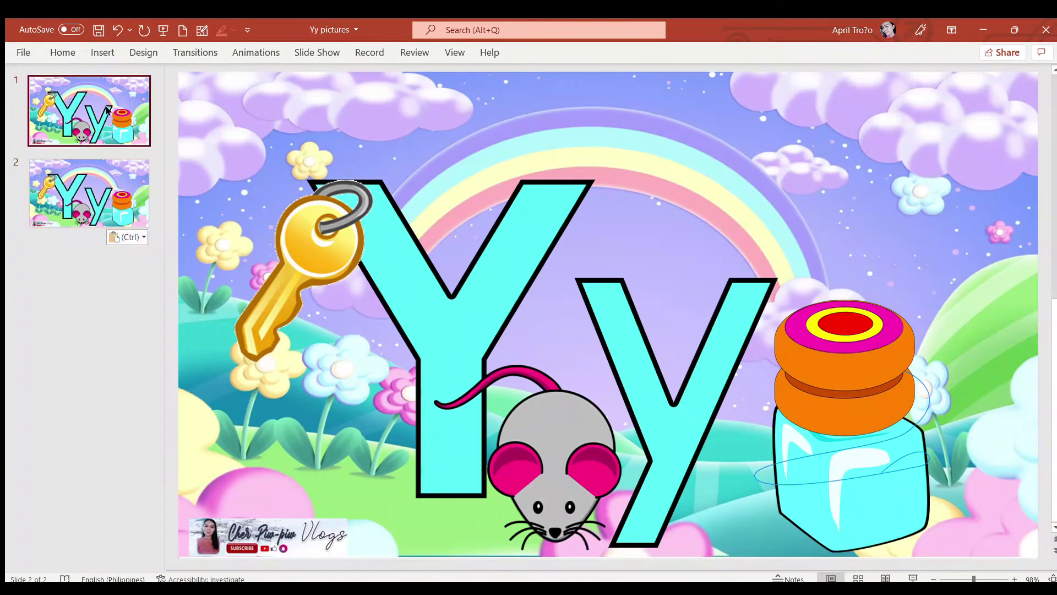
left_click(803, 375)
key("Delete")
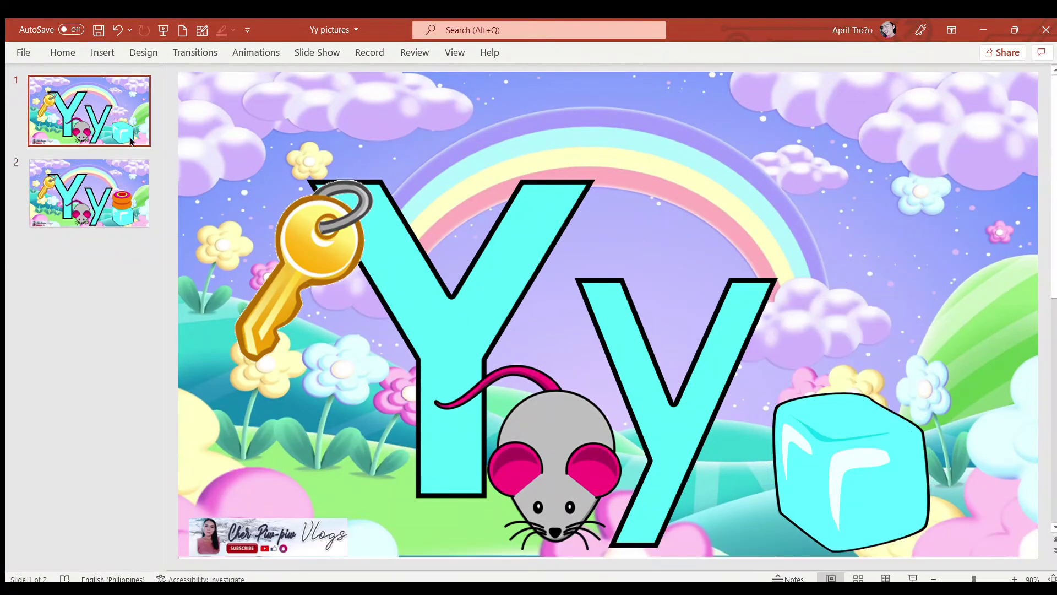
left_click(113, 123)
key("ctrl+c")
key("ctrl+v")
left_click(113, 122)
left_click(830, 453)
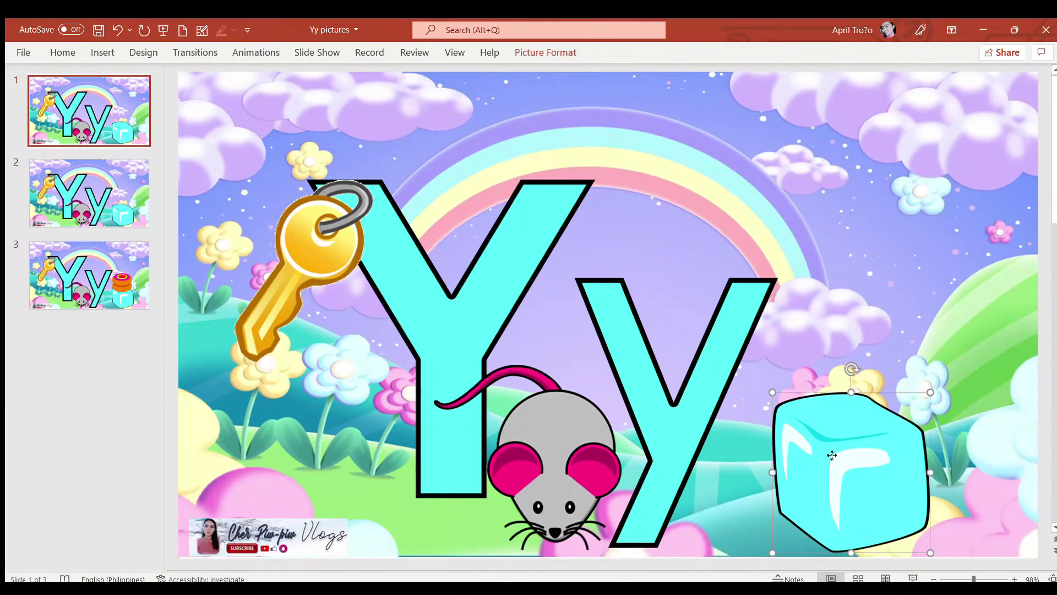
key("Delete")
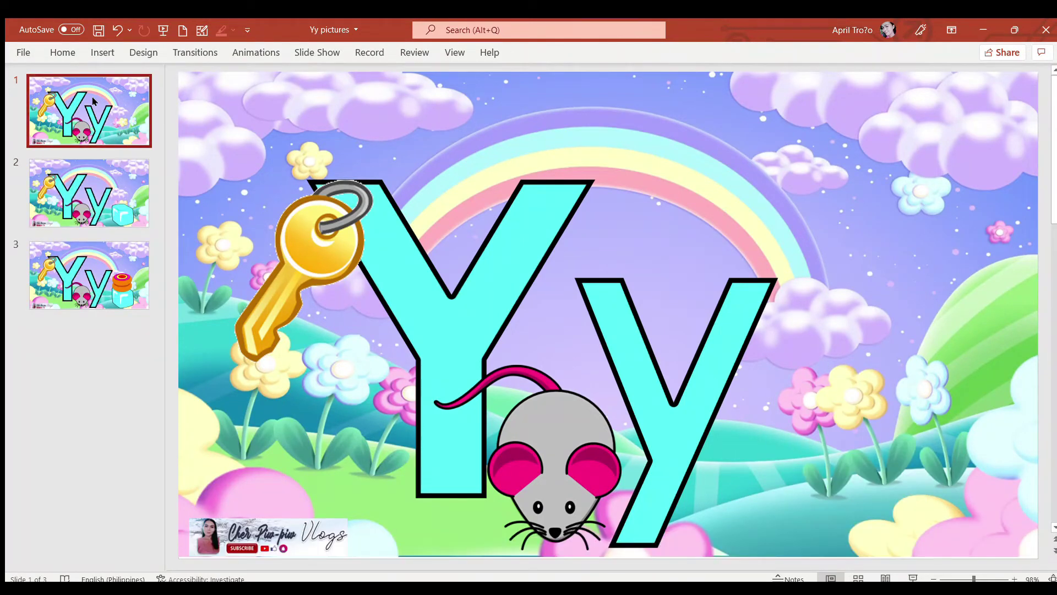
Step: Duplicate slide 1 again, remove the mouse from the original, and review the slides
key("ctrl+c")
key("ctrl+v")
left_click(94, 102)
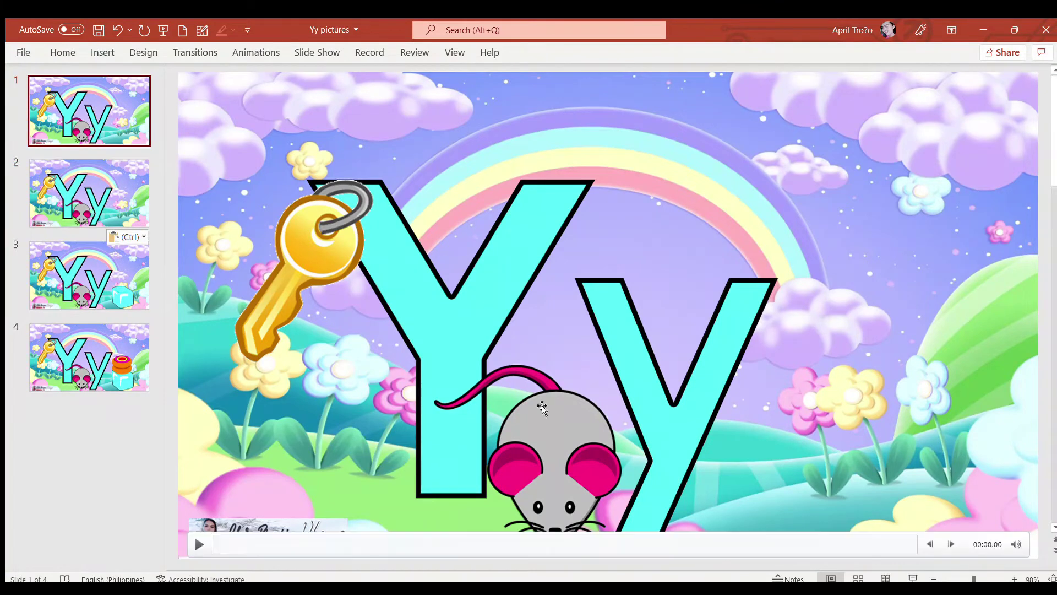
left_click(319, 278)
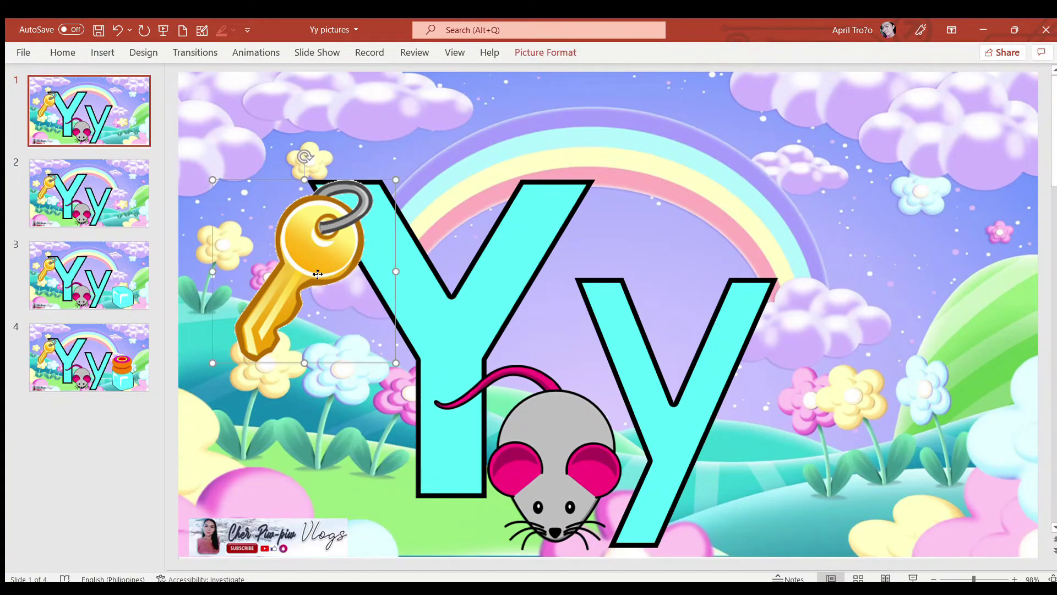
left_click(568, 429)
key("Delete")
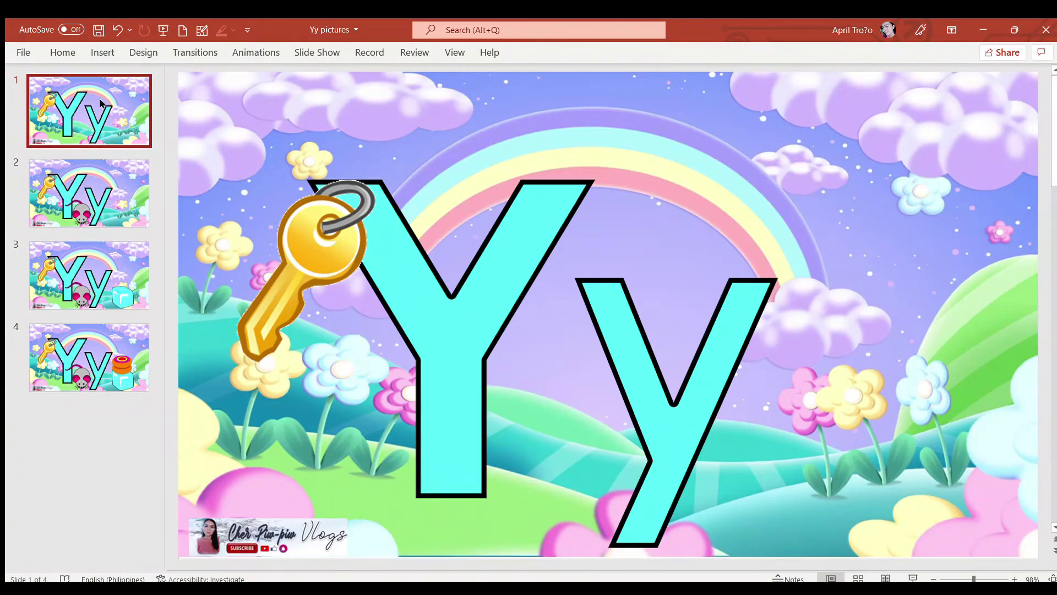
key("Down")
key("Down")
key("Down")
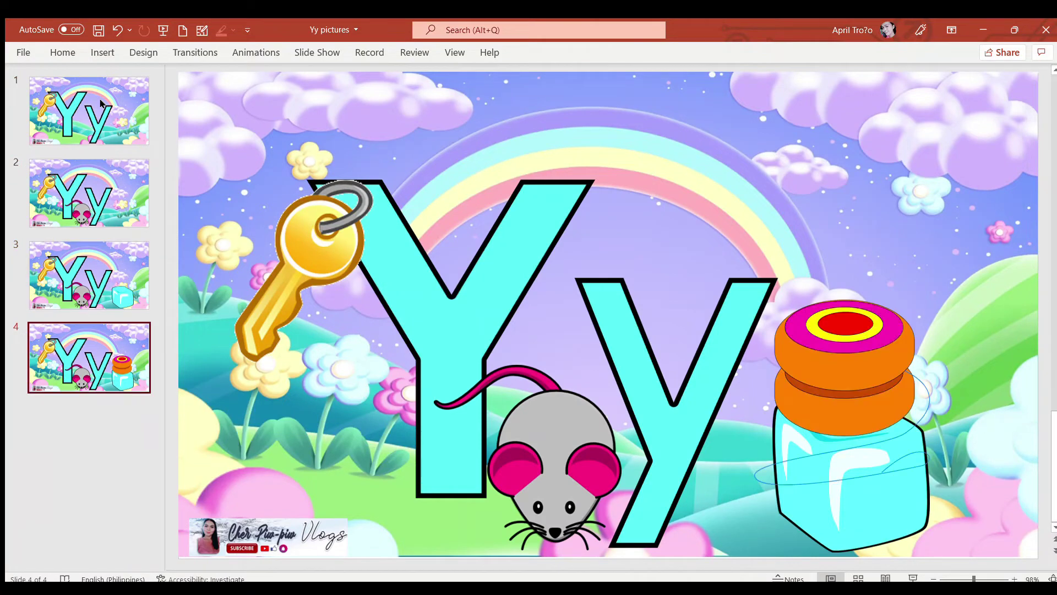
key("Up")
key("Up")
key("Up")
left_click(256, 52)
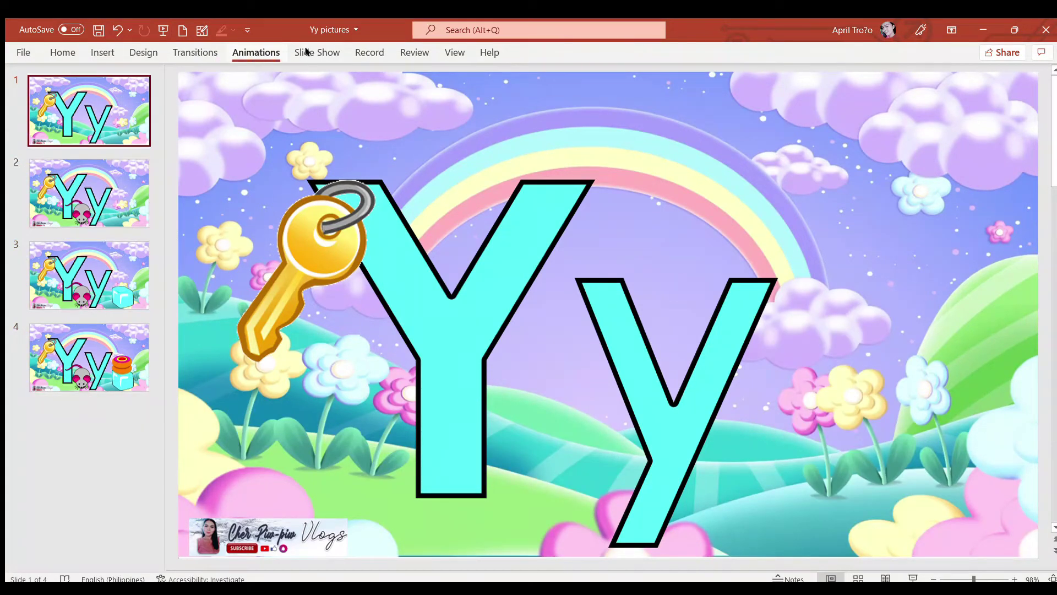
left_click(306, 51)
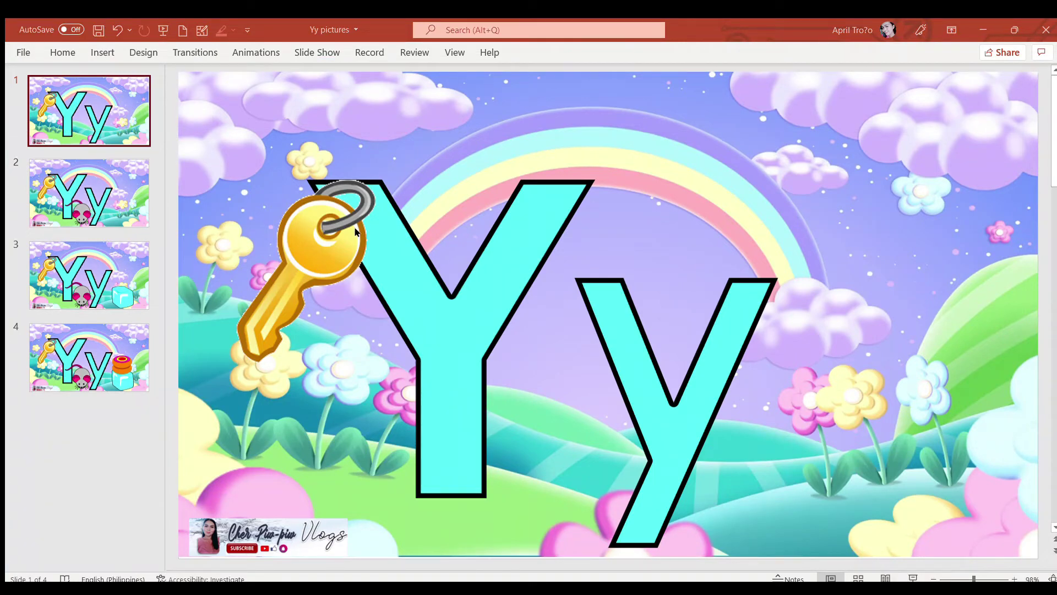
Step: Duplicate slide 1 once more, delete its key, save, and start the slide show
left_click(90, 113)
key("ctrl+c")
key("ctrl+v")
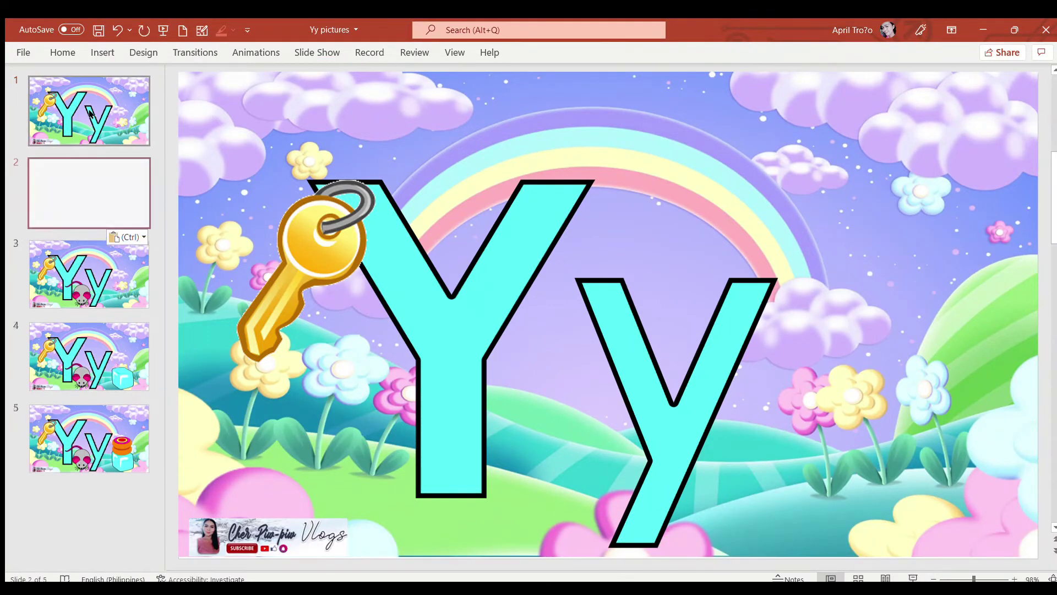
left_click(91, 113)
left_click(317, 259)
key("Delete")
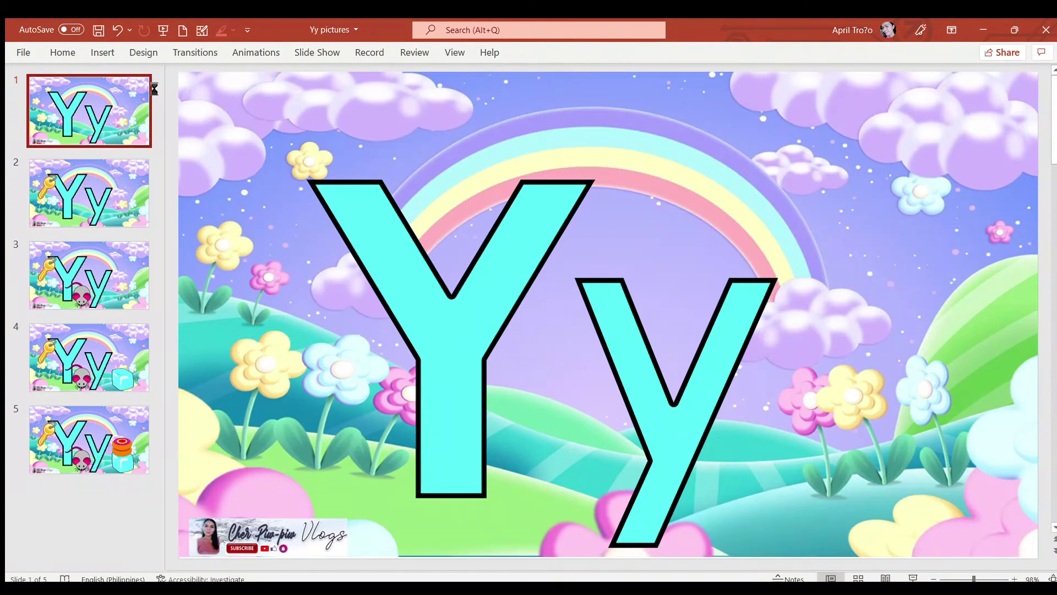
key("ctrl+s")
left_click(303, 53)
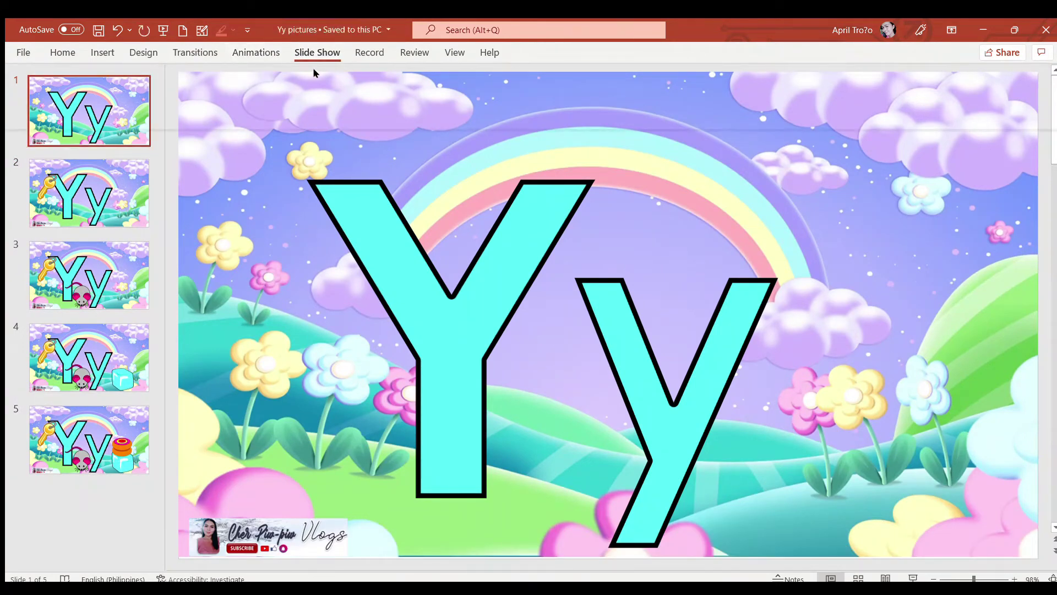
key("F5")
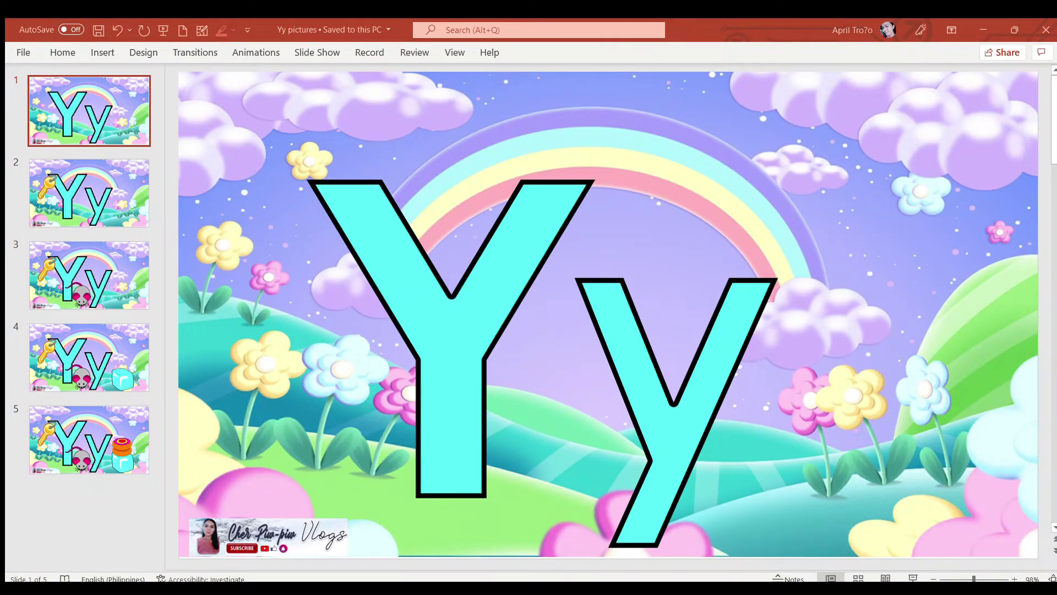
Step: Save the deck as 'Yy pictures.mp4' with the MPEG-4 Video file type
left_click(21, 53)
left_click(66, 237)
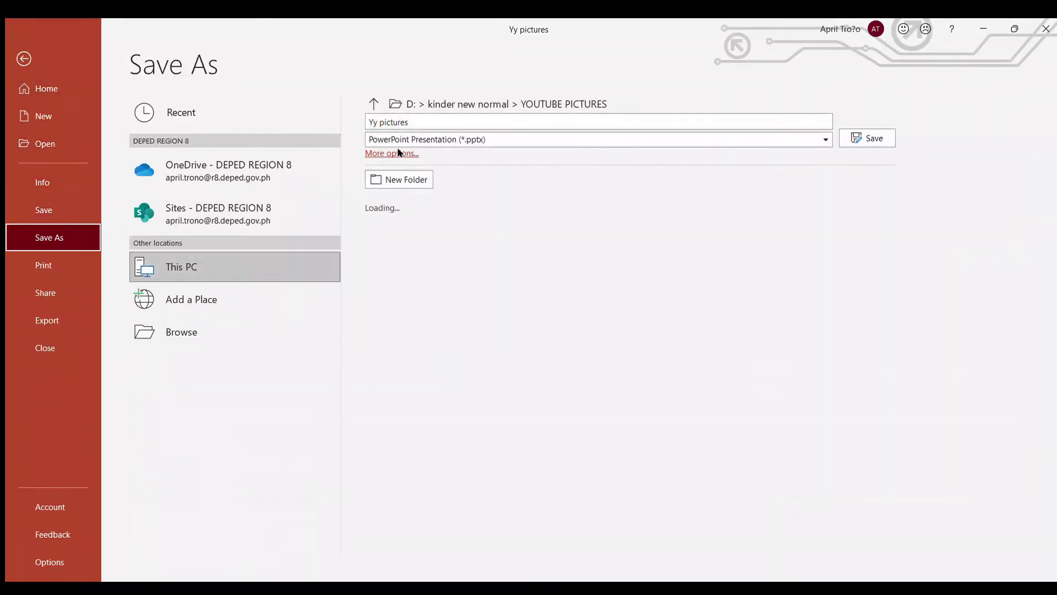
left_click(408, 348)
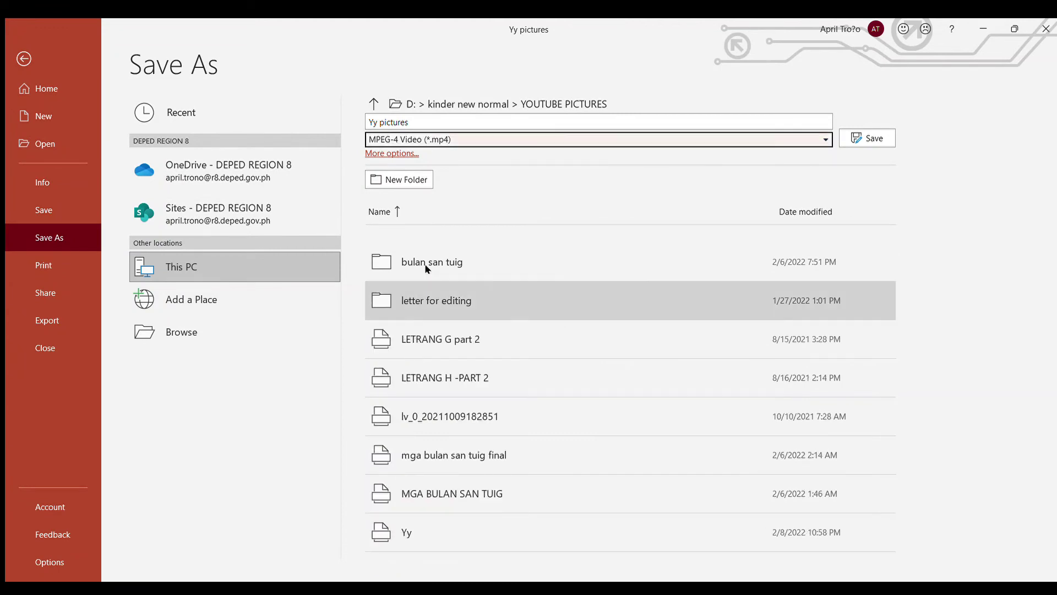
left_click(873, 139)
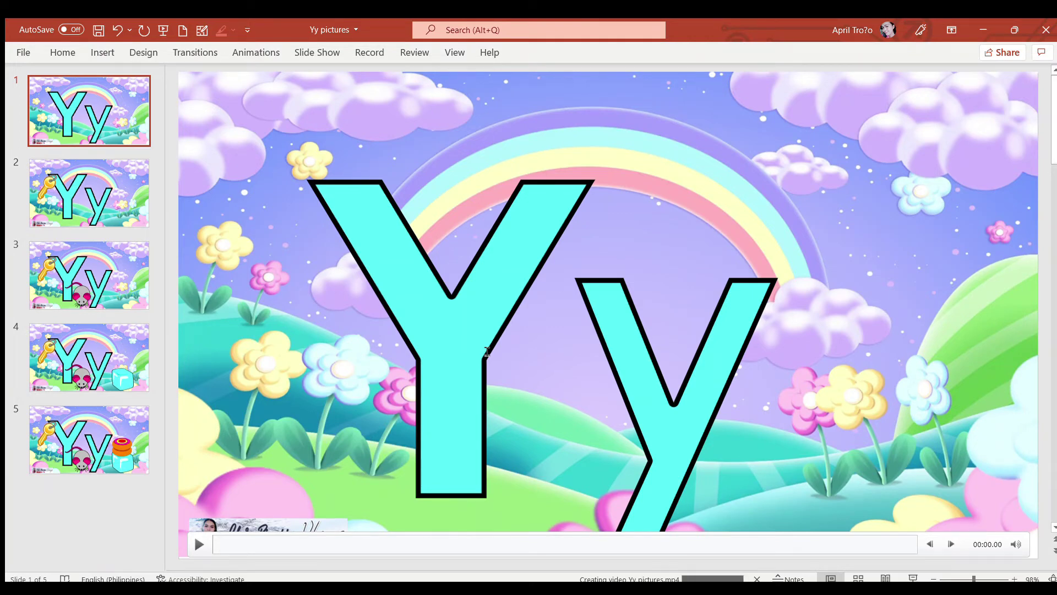
Step: Open the Yy slide pic deck and complete slide 1's word as 'yawi'
left_click(136, 510)
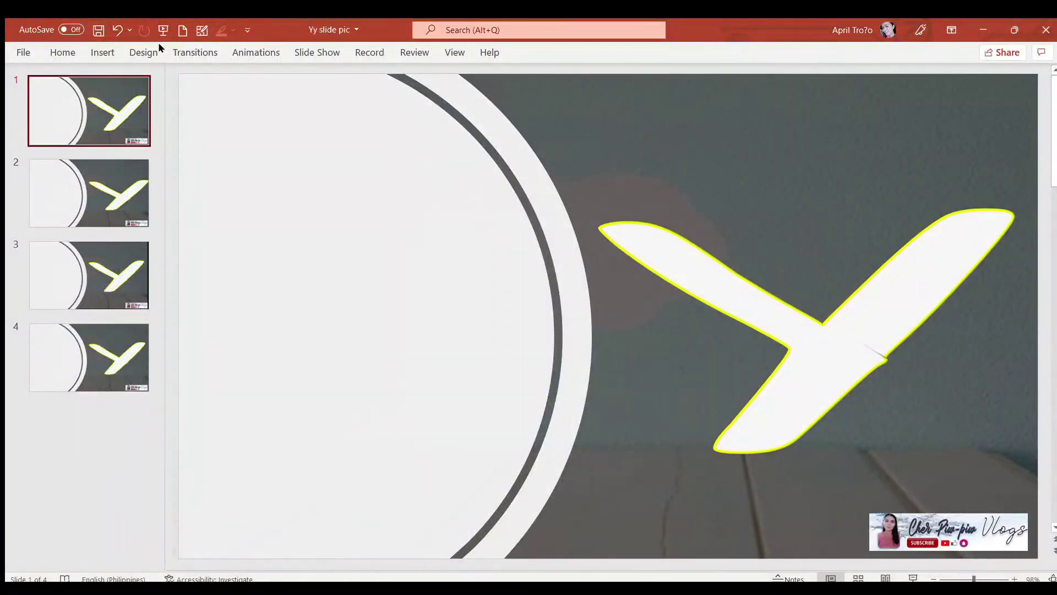
left_click(900, 338)
key("ctrl+z")
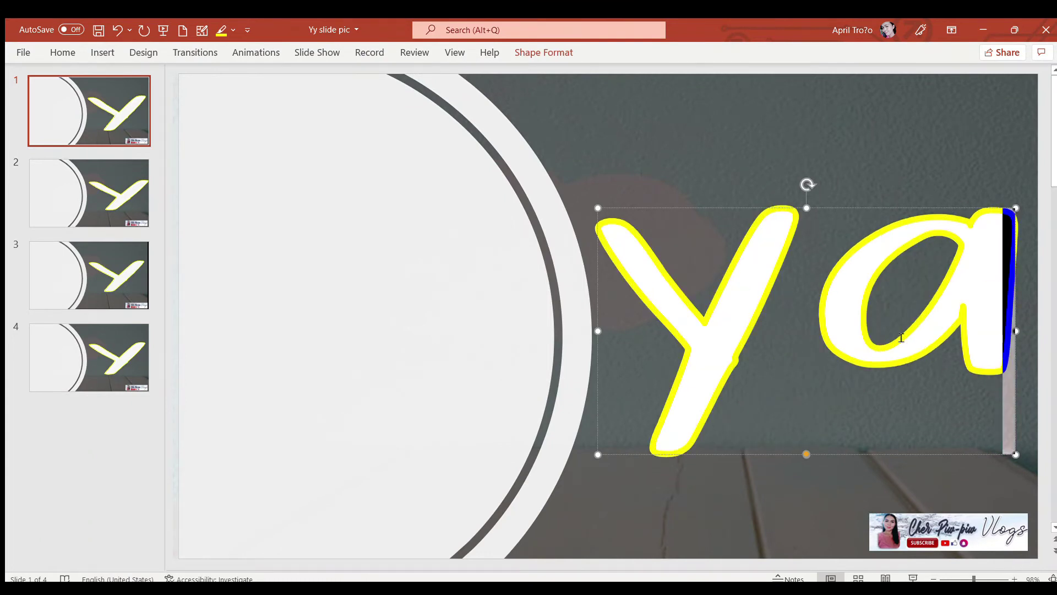
type("we")
key("BackSpace")
type("i")
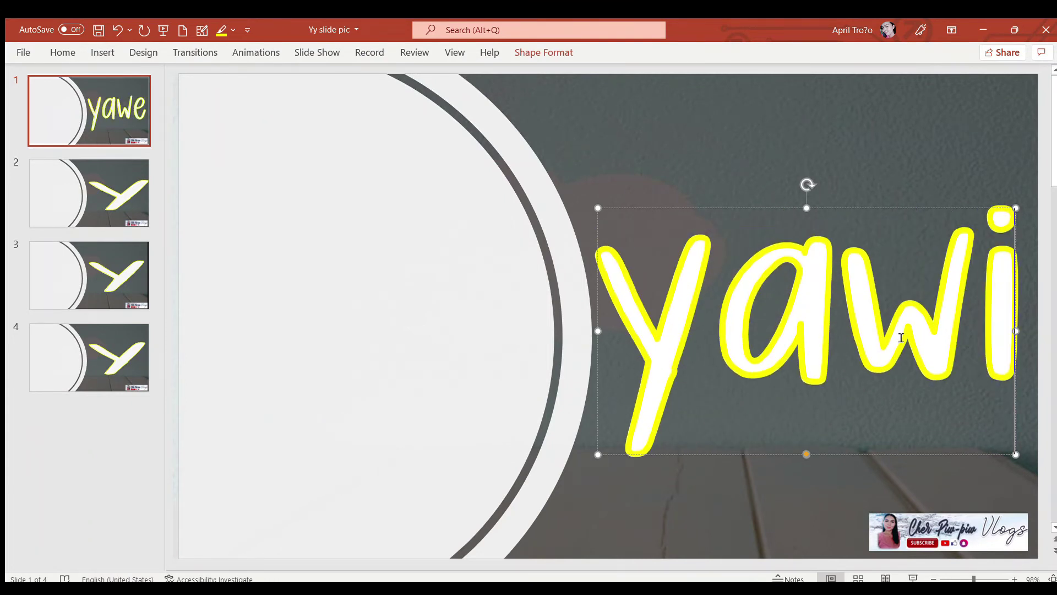
Step: Complete the words on slides 2–4 as 'yatut', 'yoyo' and 'yelo'
left_click(88, 193)
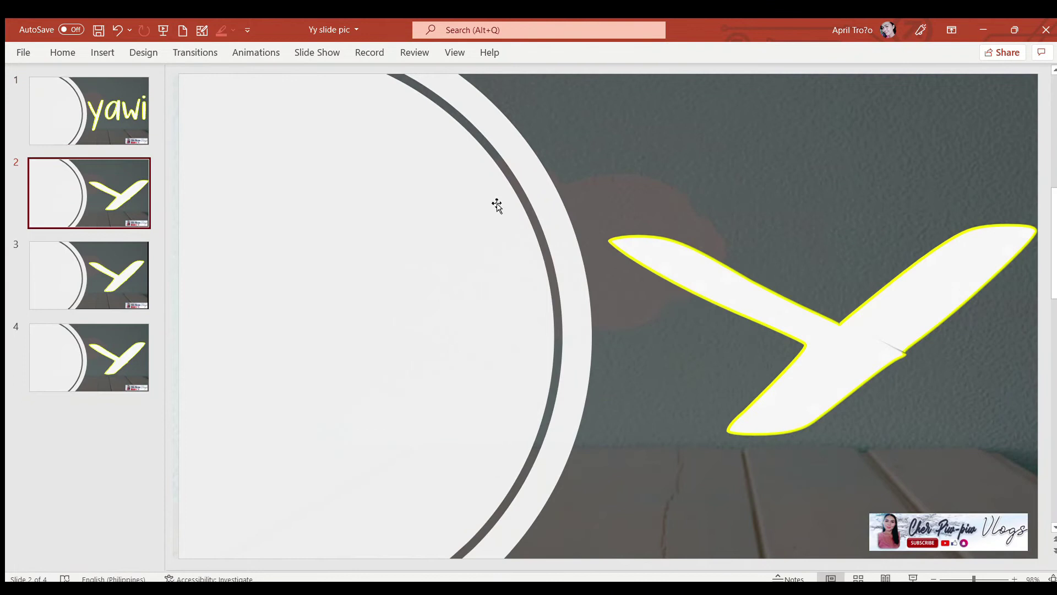
left_click(895, 314)
type("atut")
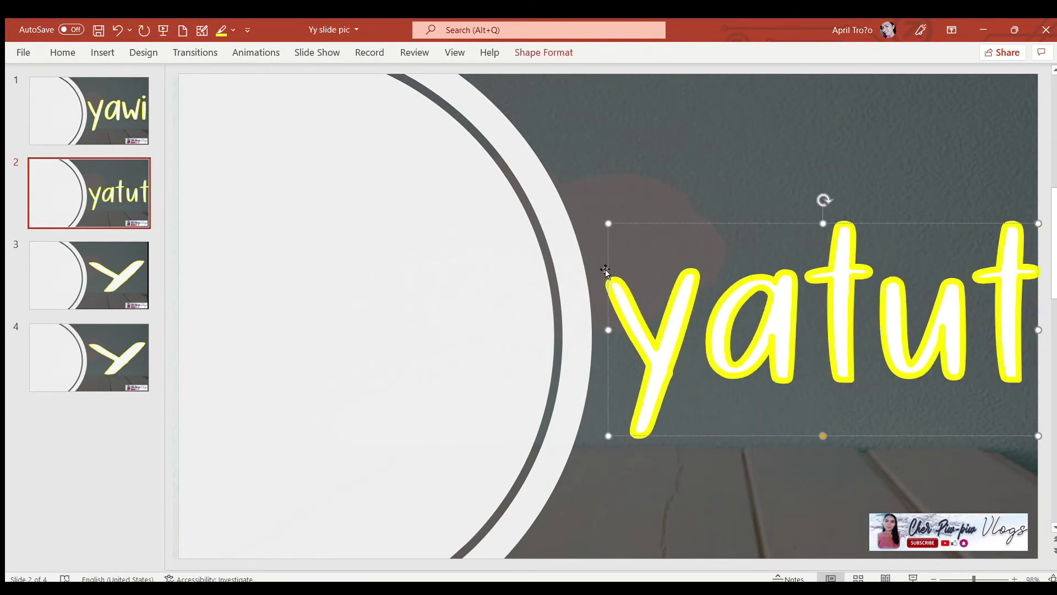
left_click(88, 275)
left_click(919, 370)
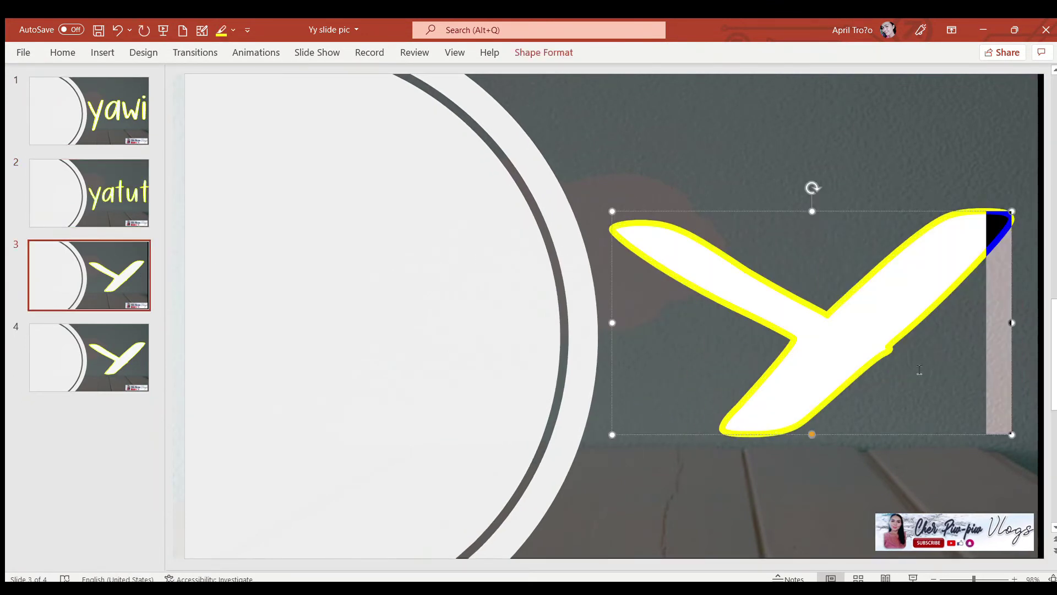
type("oyo")
left_click(71, 351)
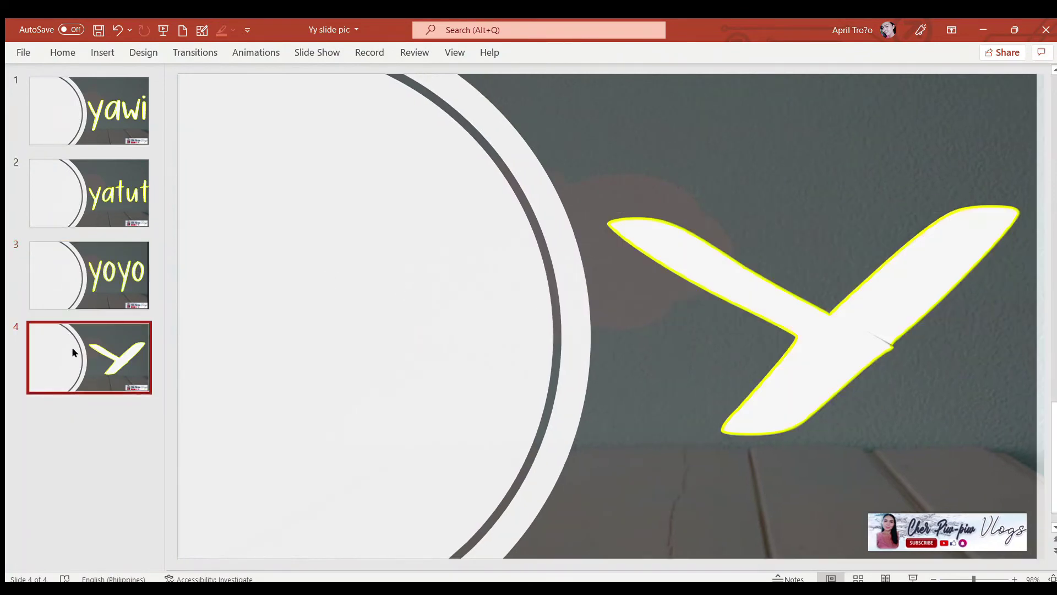
left_click(894, 355)
type("elo")
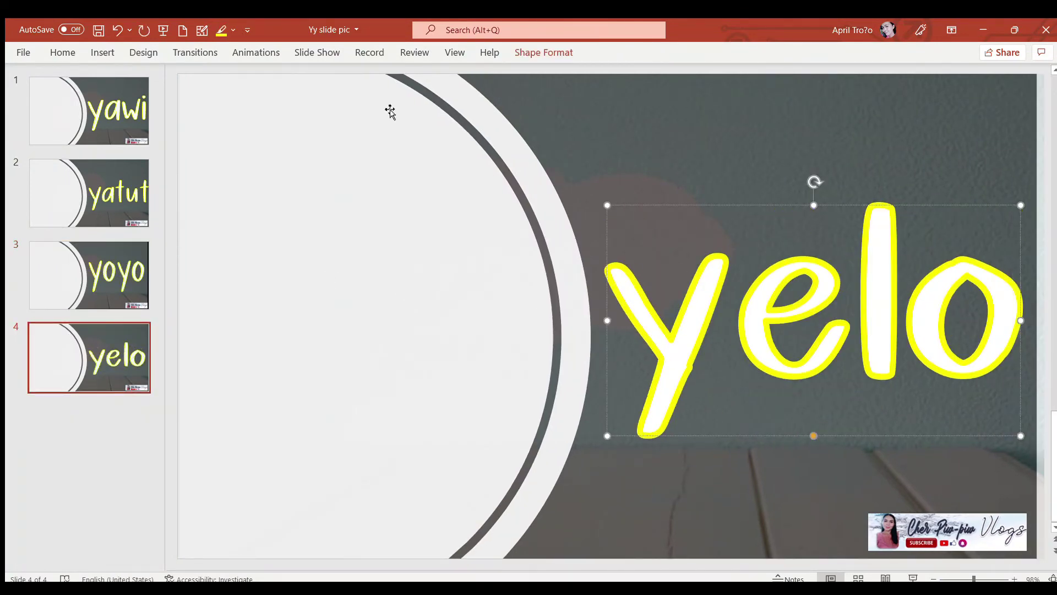
left_click(88, 110)
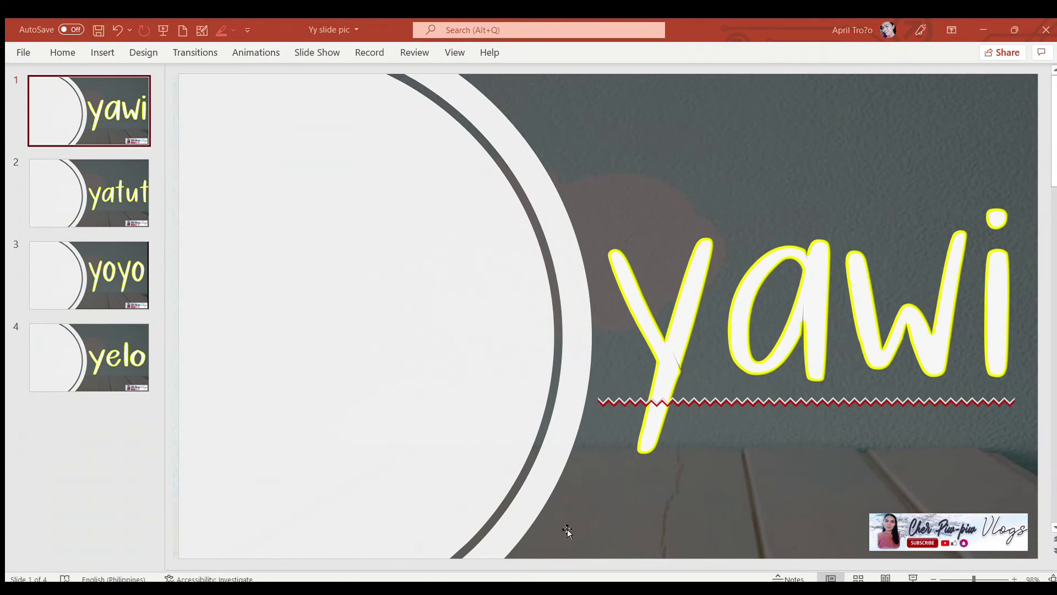
Step: Paste the key picture on the yawi slide, enlarge it, and move it into the white circle
left_click(366, 262)
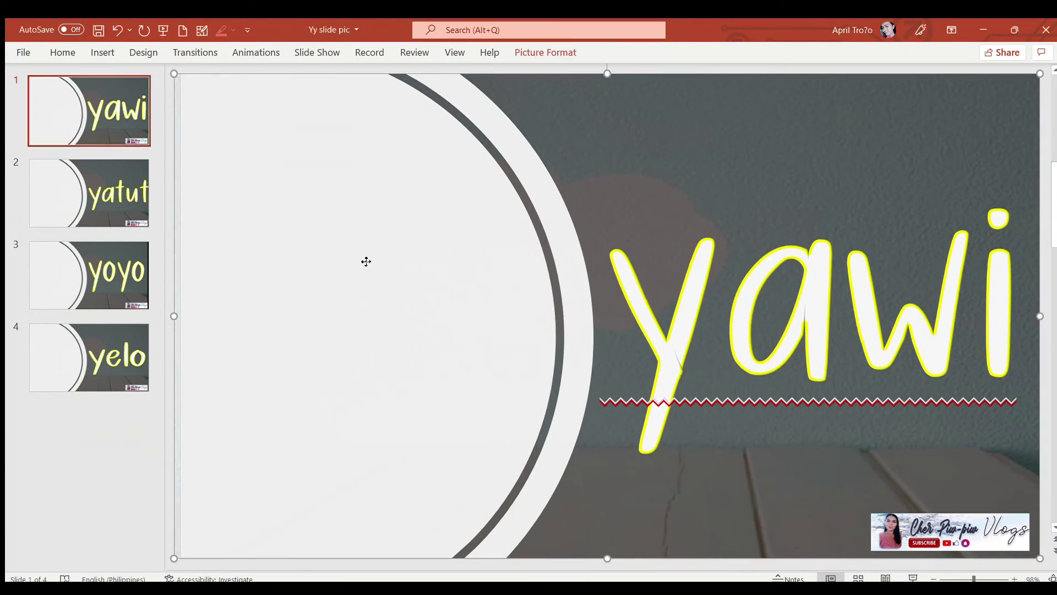
key("ctrl+v")
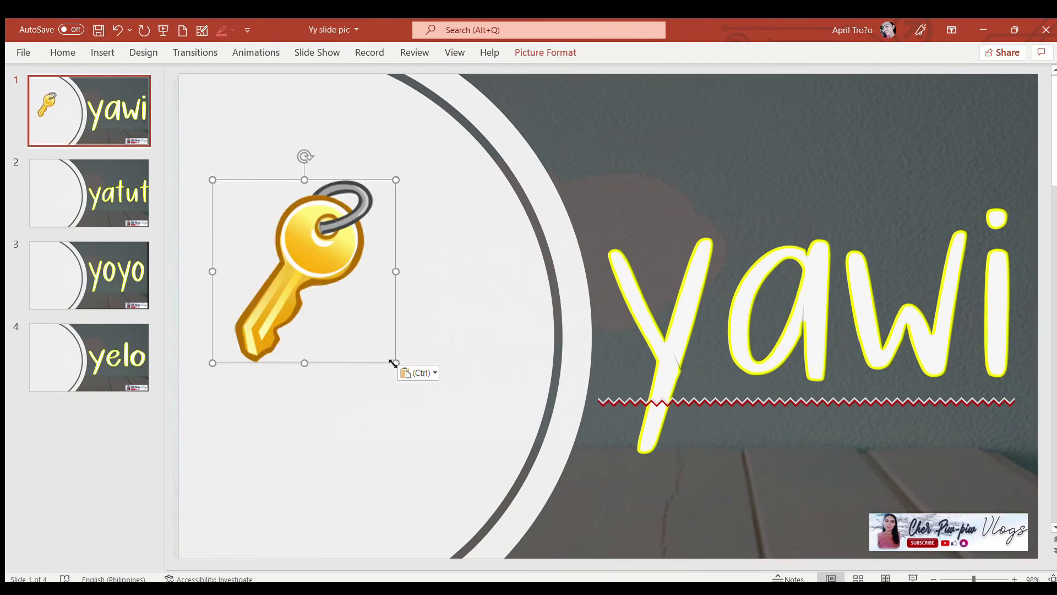
mouse_move(396, 363)
left_mouse_down()
mouse_move(455, 486)
mouse_move(537, 503)
left_mouse_up()
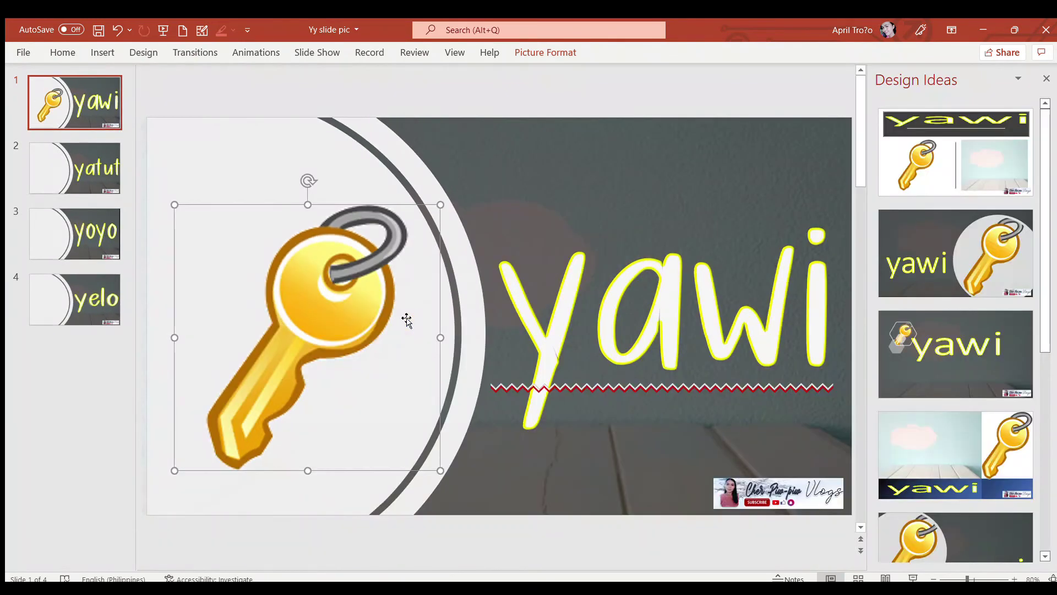
left_click_drag(407, 320, 383, 300)
Step: Place and enlarge the mouse picture inside the yatut slide's white circle
left_click(74, 168)
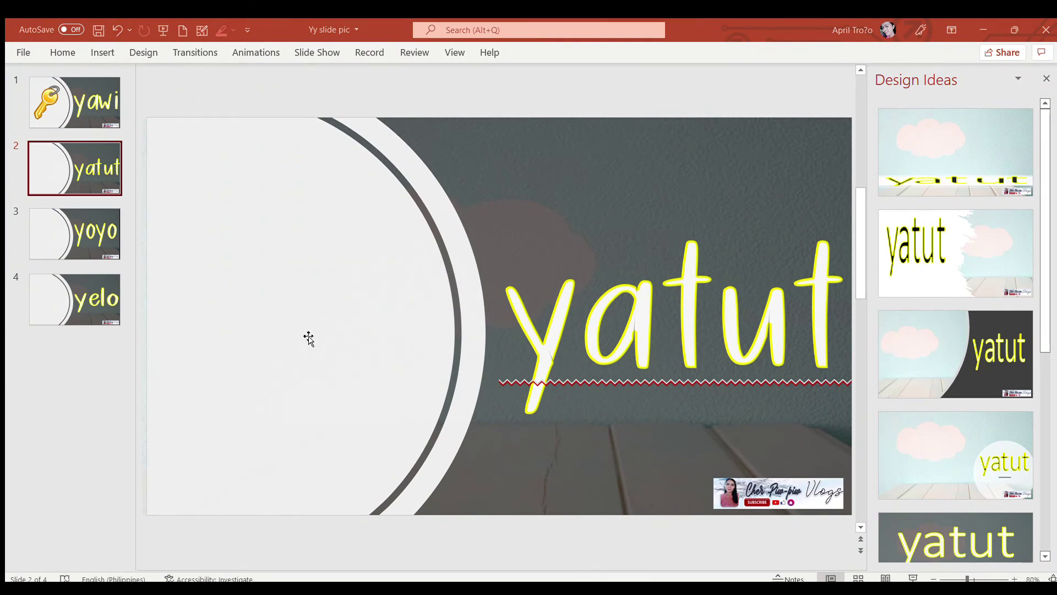
left_click(317, 261)
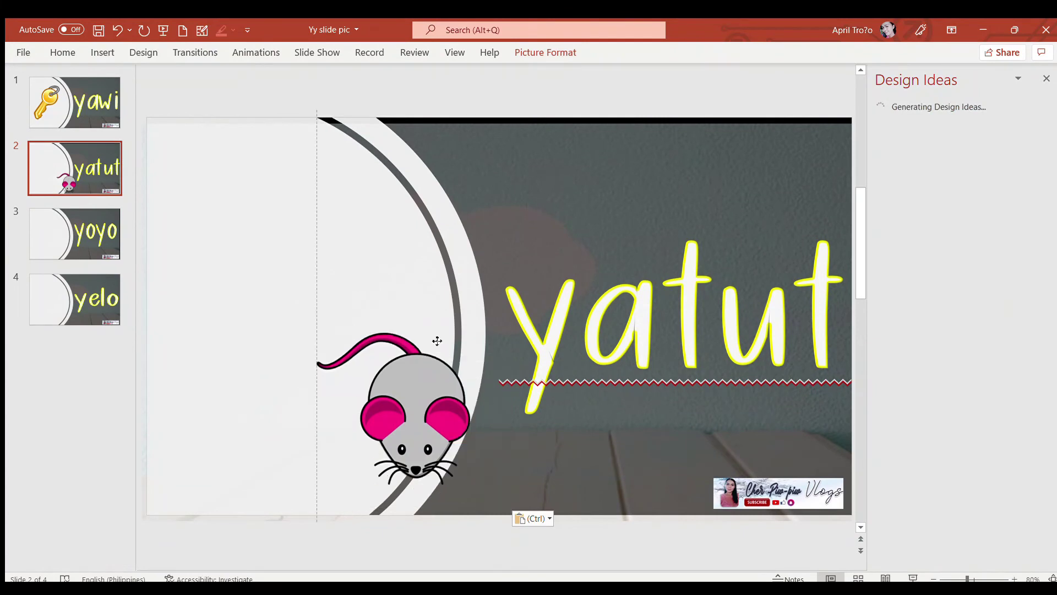
left_click_drag(498, 386, 359, 244)
left_click_drag(376, 369, 460, 448)
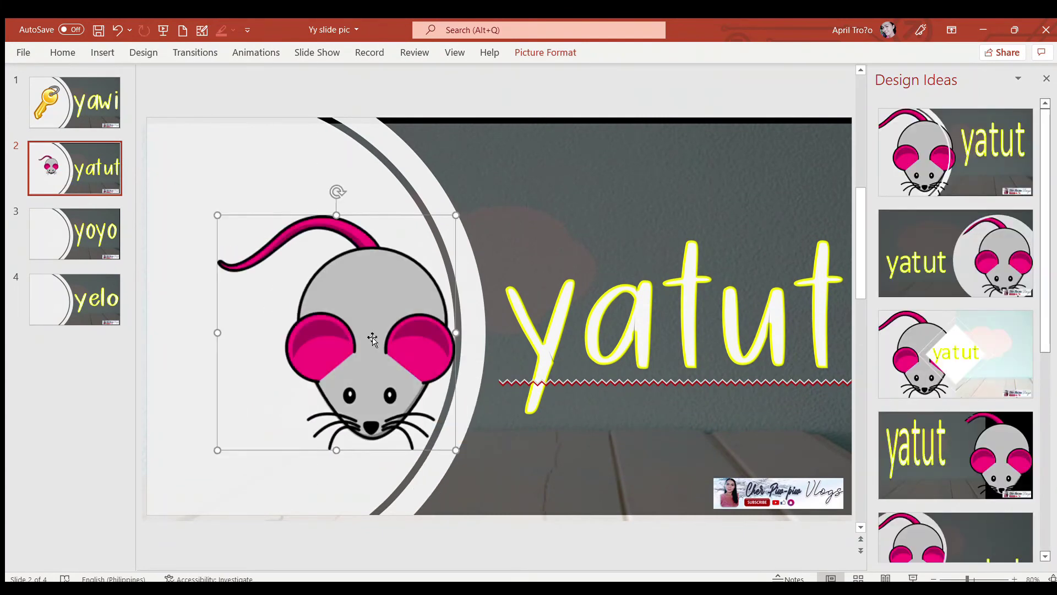
left_click_drag(336, 331, 280, 316)
left_click(85, 221)
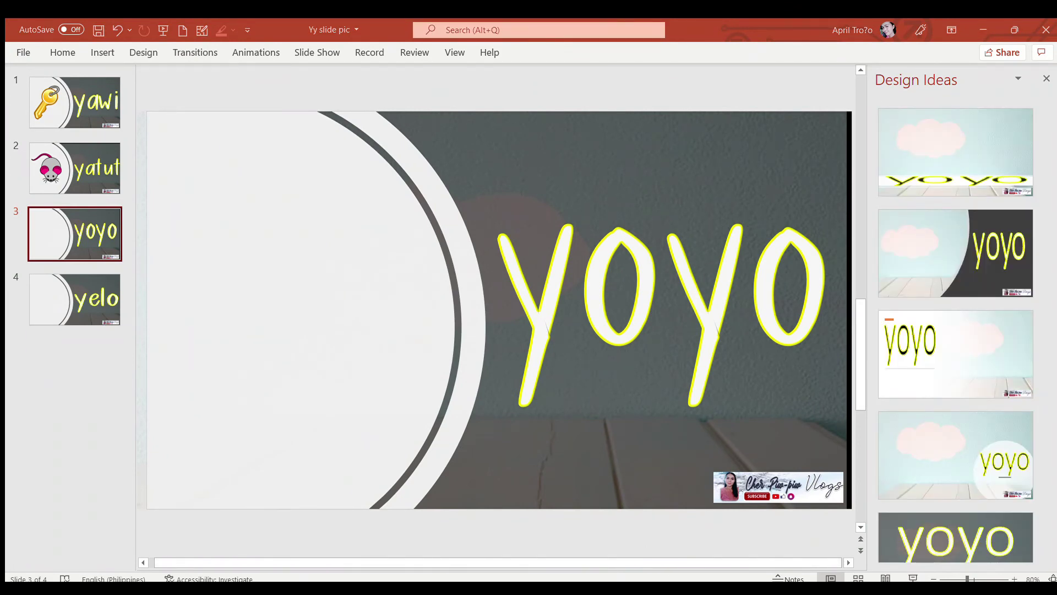
Step: Paste the yoyo picture on the yoyo slide, move it into the circle, and enlarge it
left_click(320, 249)
key("ctrl+v")
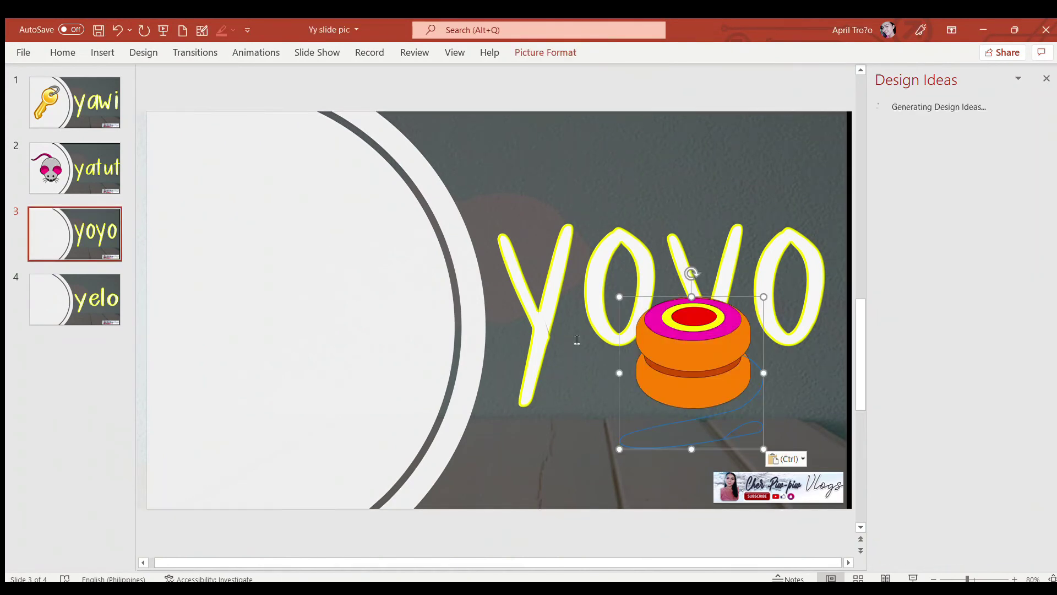
left_click_drag(669, 364, 253, 285)
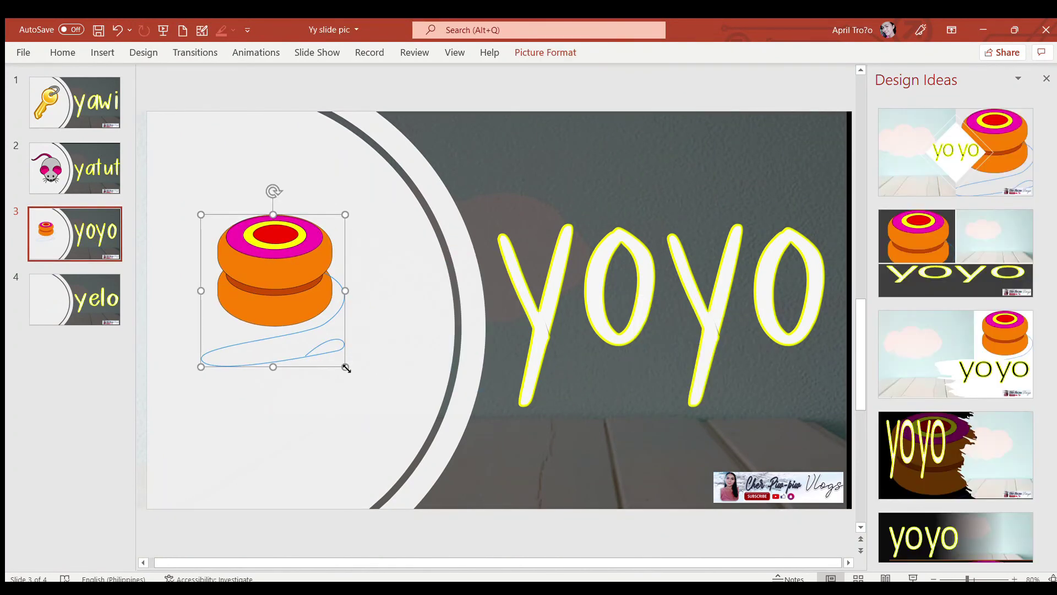
left_click_drag(346, 367, 405, 429)
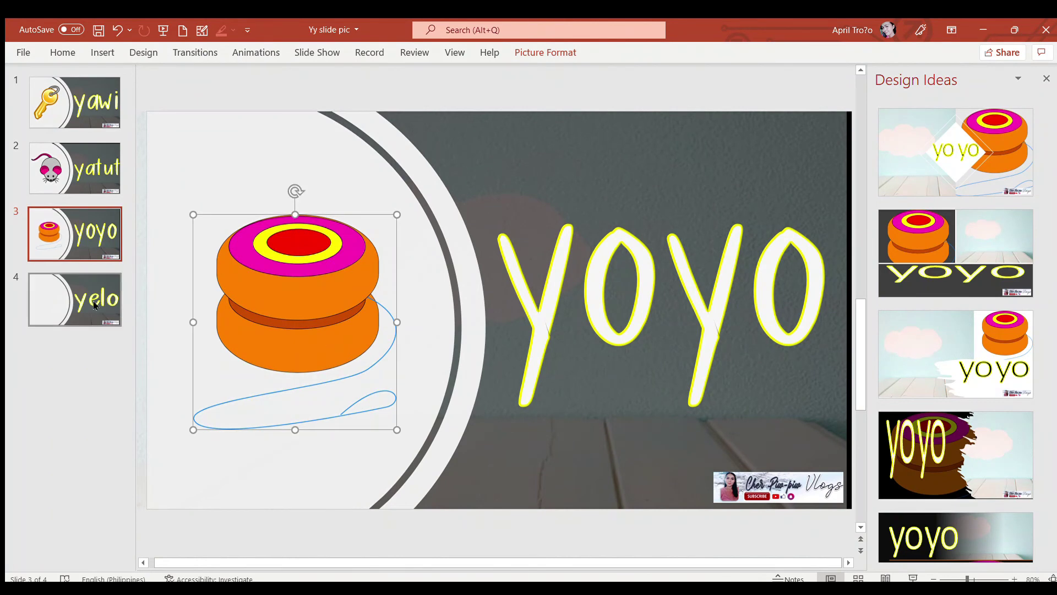
Step: Paste the ice-cube picture on the yelo slide, enlarge it, and fit it in the circle
scroll(378, 441, "down", 2)
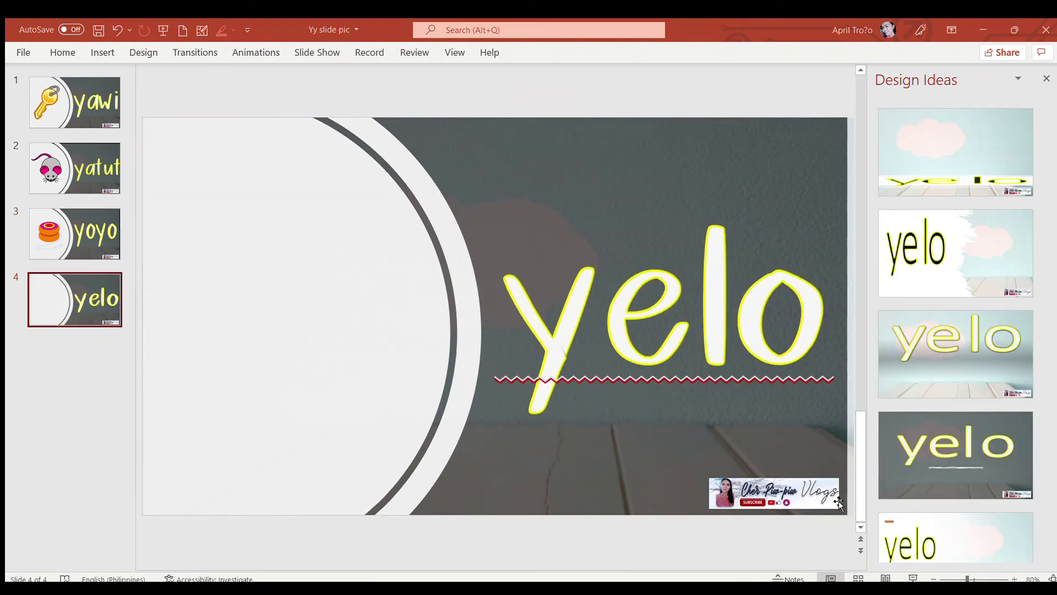
key("ctrl+v")
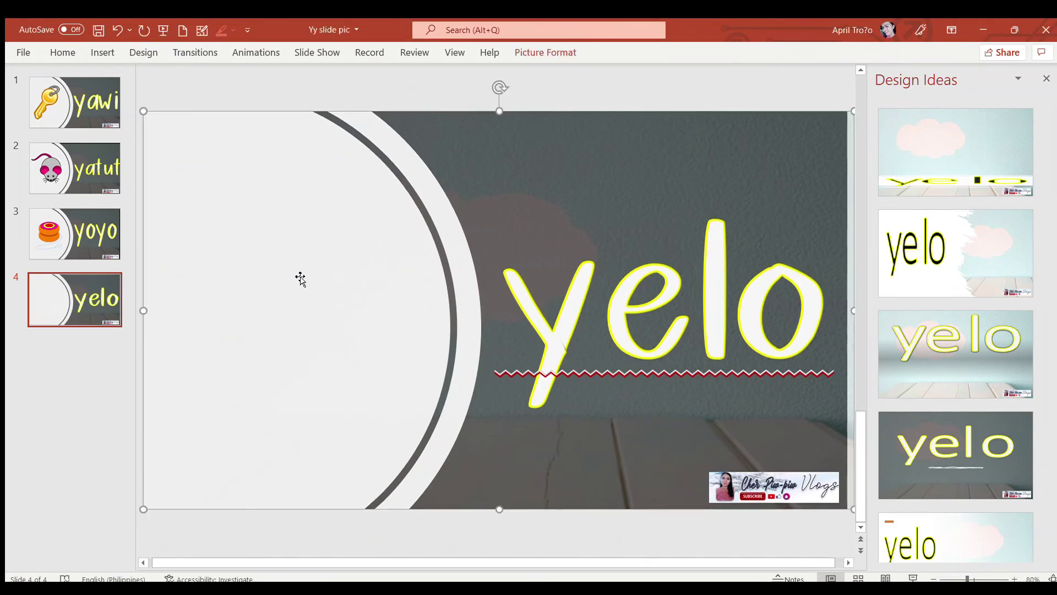
left_click_drag(311, 343, 201, 291)
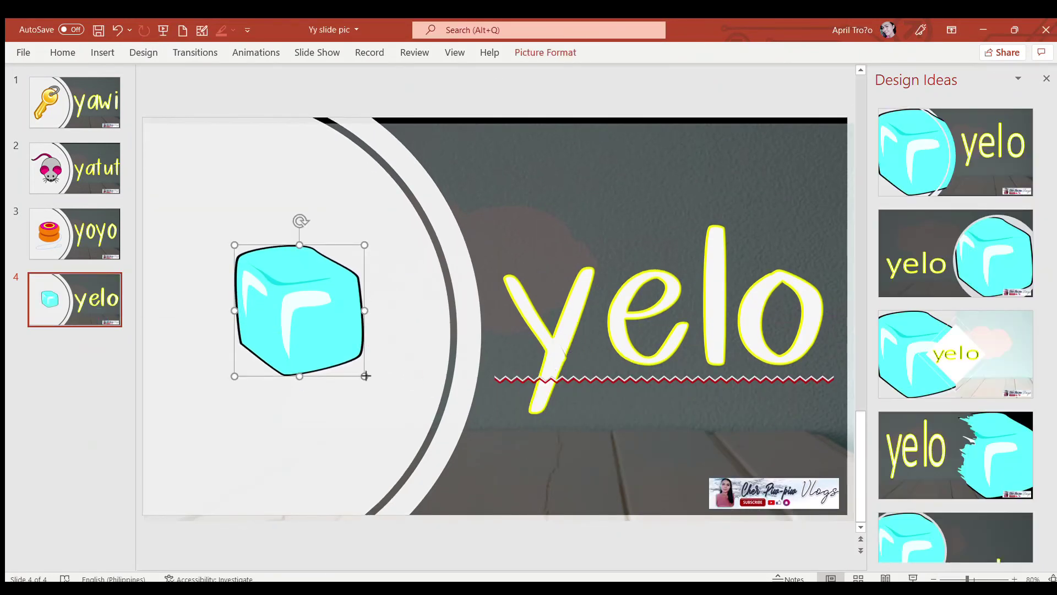
left_click_drag(362, 372, 406, 427)
left_click_drag(315, 323, 281, 309)
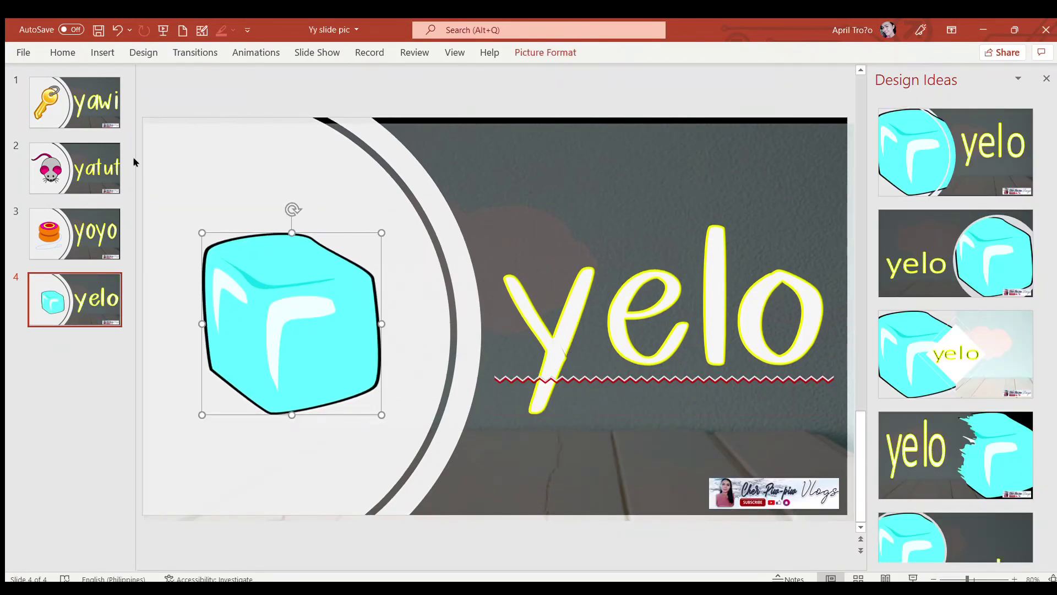
left_click(77, 105)
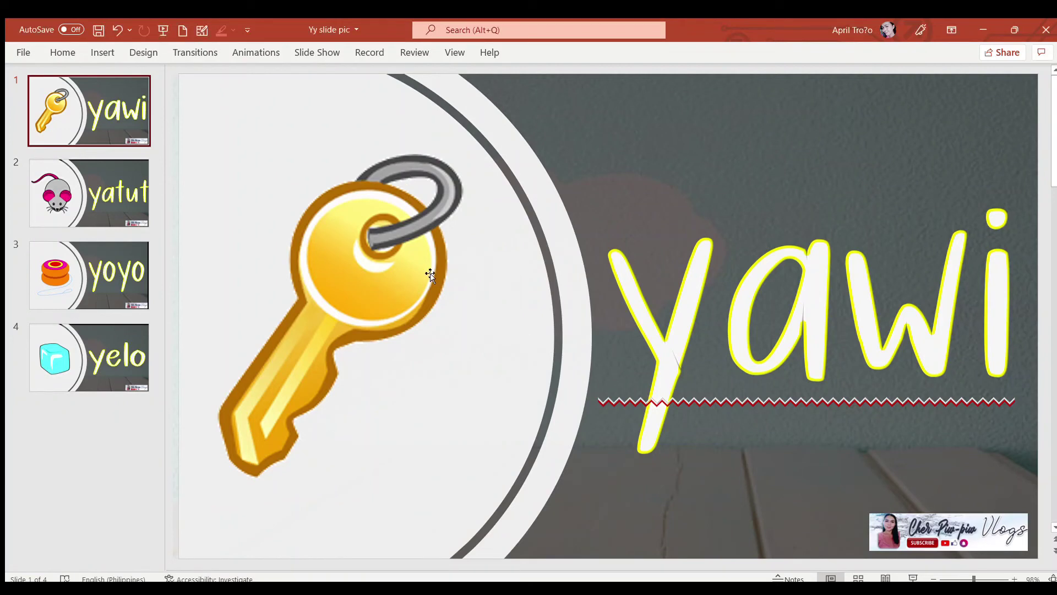
Step: Look over the options on the Slide Show tab
left_click(317, 52)
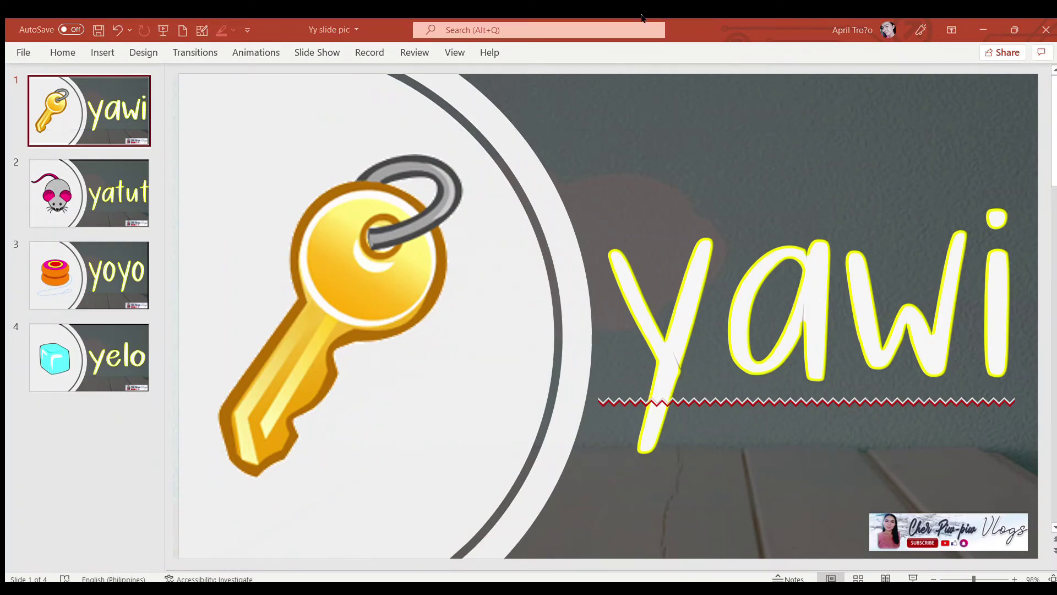
left_click(302, 51)
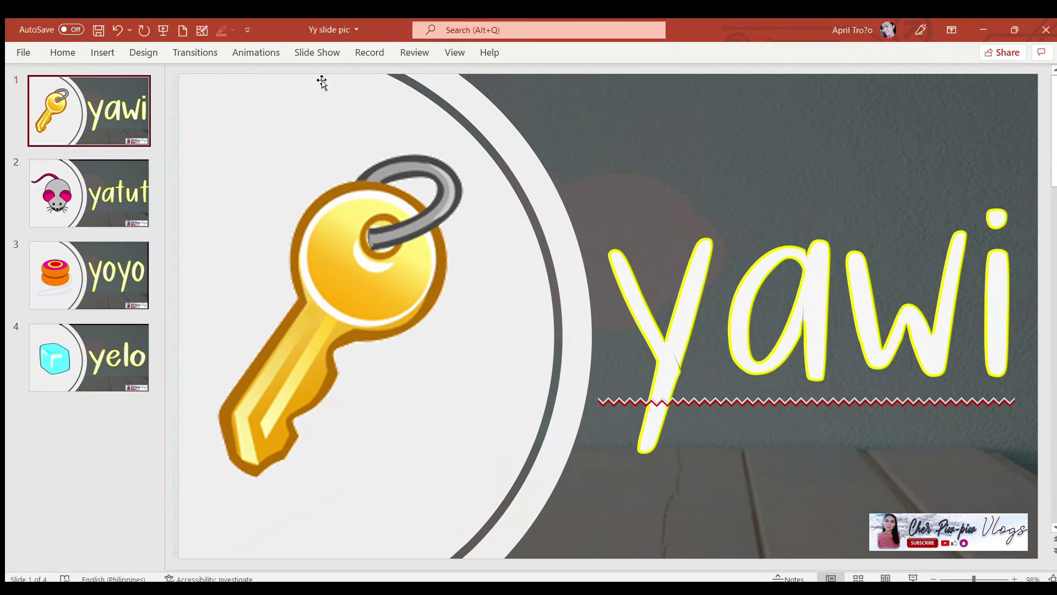
Step: Save the Yy slide pic deck as an MPEG-4 Video (*.mp4) file
left_click(23, 53)
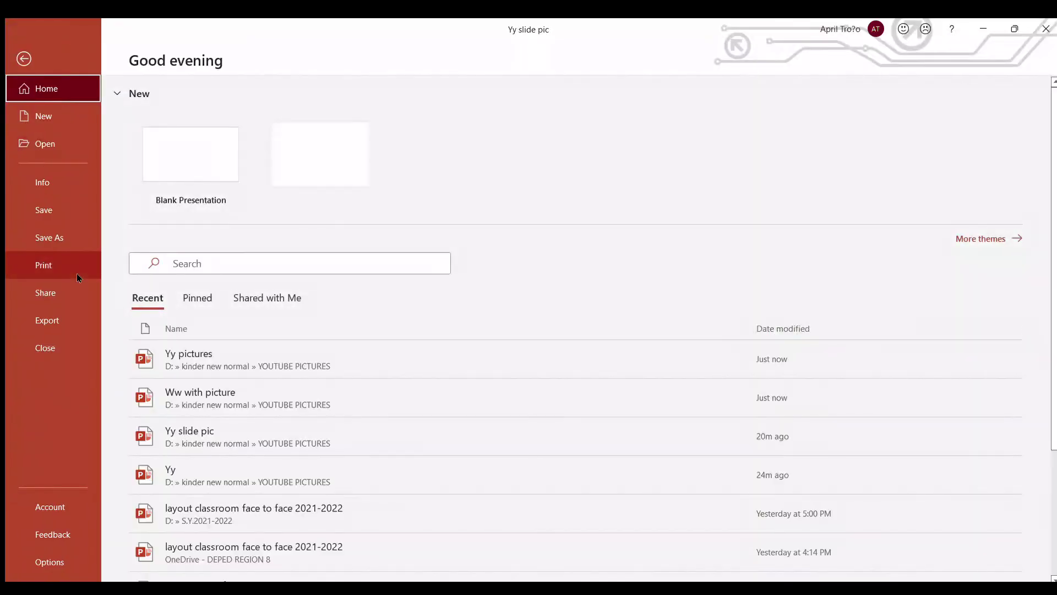
left_click(49, 237)
left_click(416, 141)
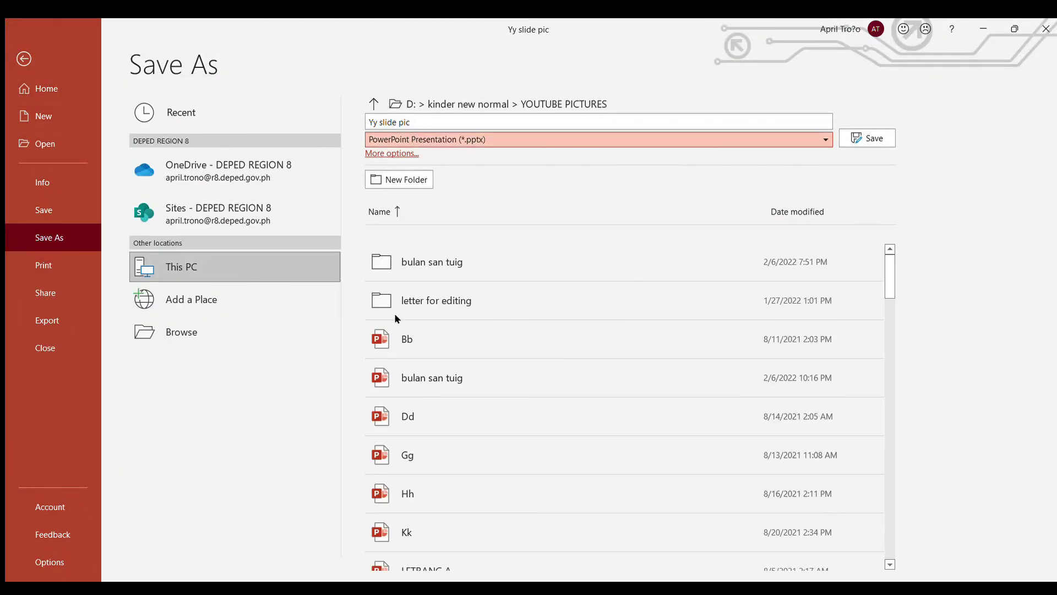
left_click(395, 348)
left_click(867, 138)
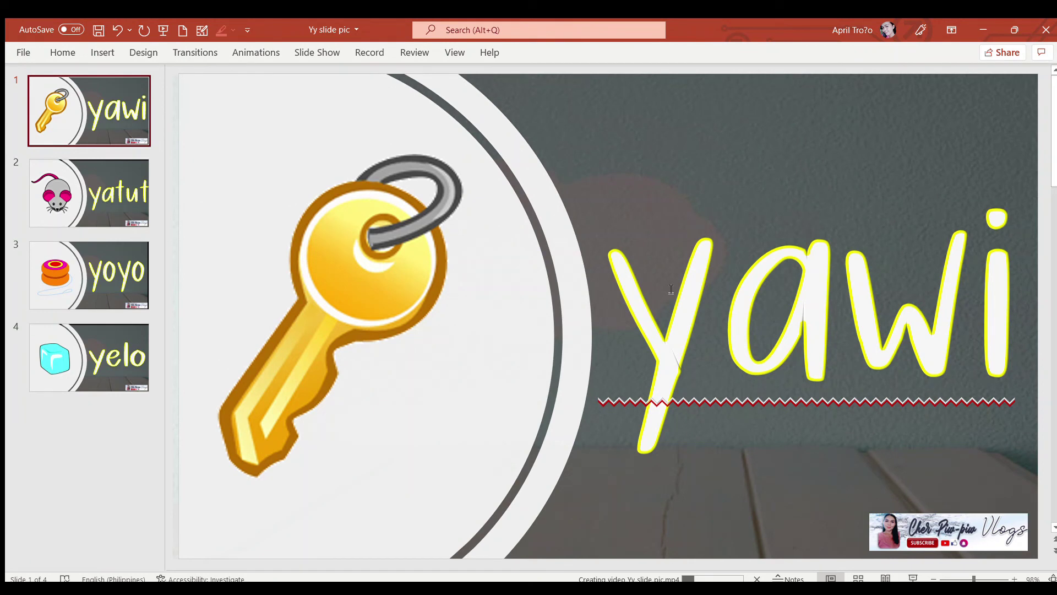
Step: Check the yawi word on slide 1, then reopen Save As and return to the slides
left_click(671, 289)
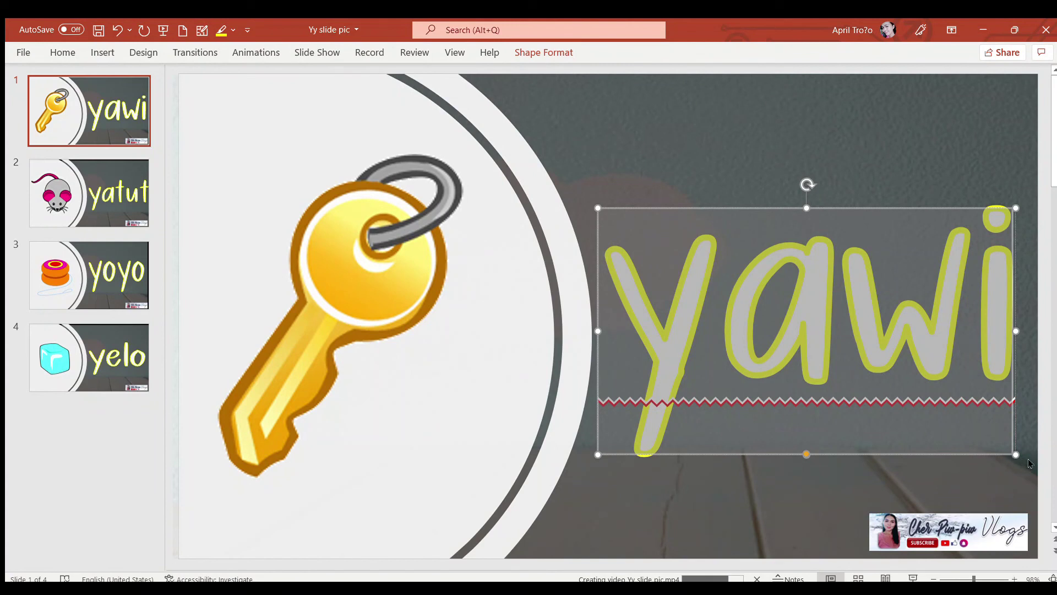
left_click(644, 91)
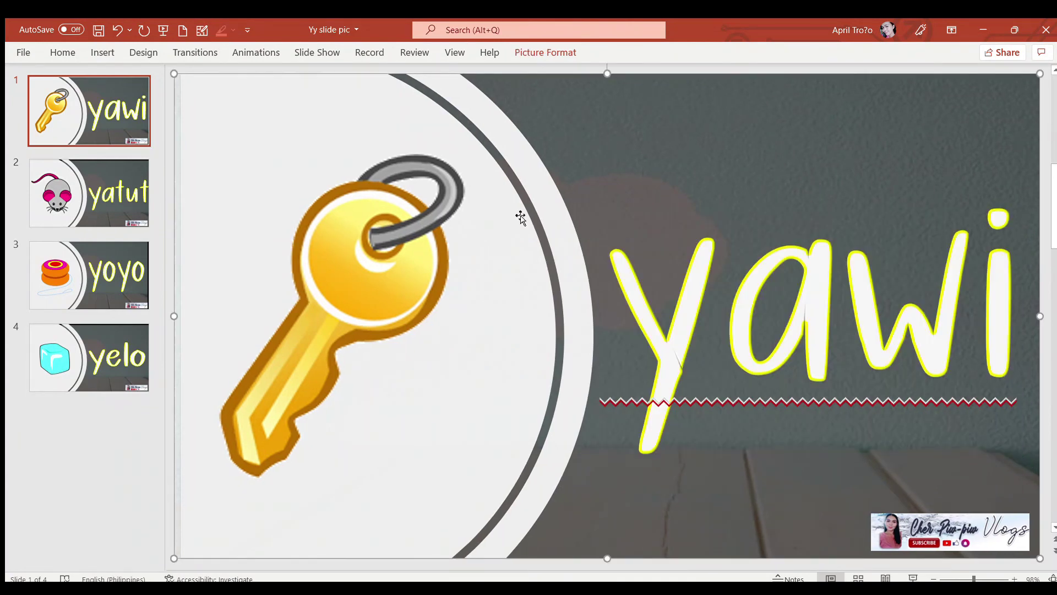
left_click(20, 53)
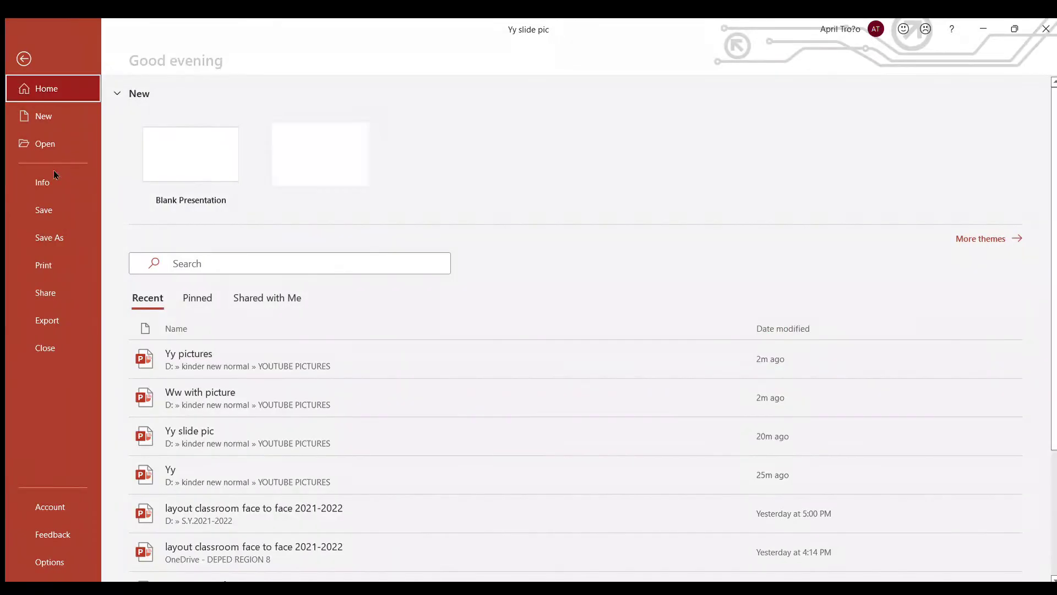
left_click(64, 241)
left_click(24, 58)
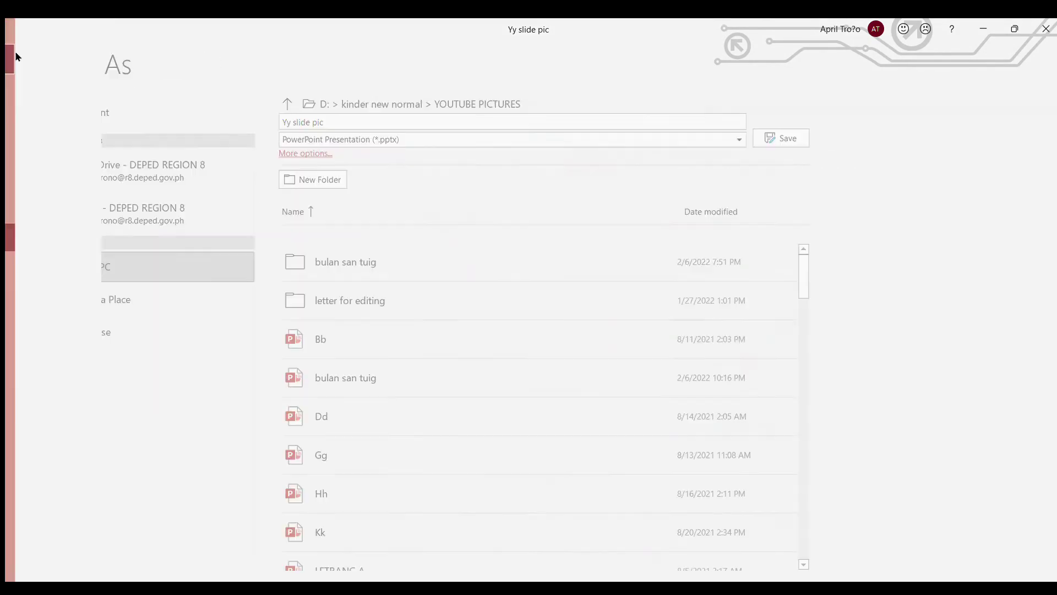